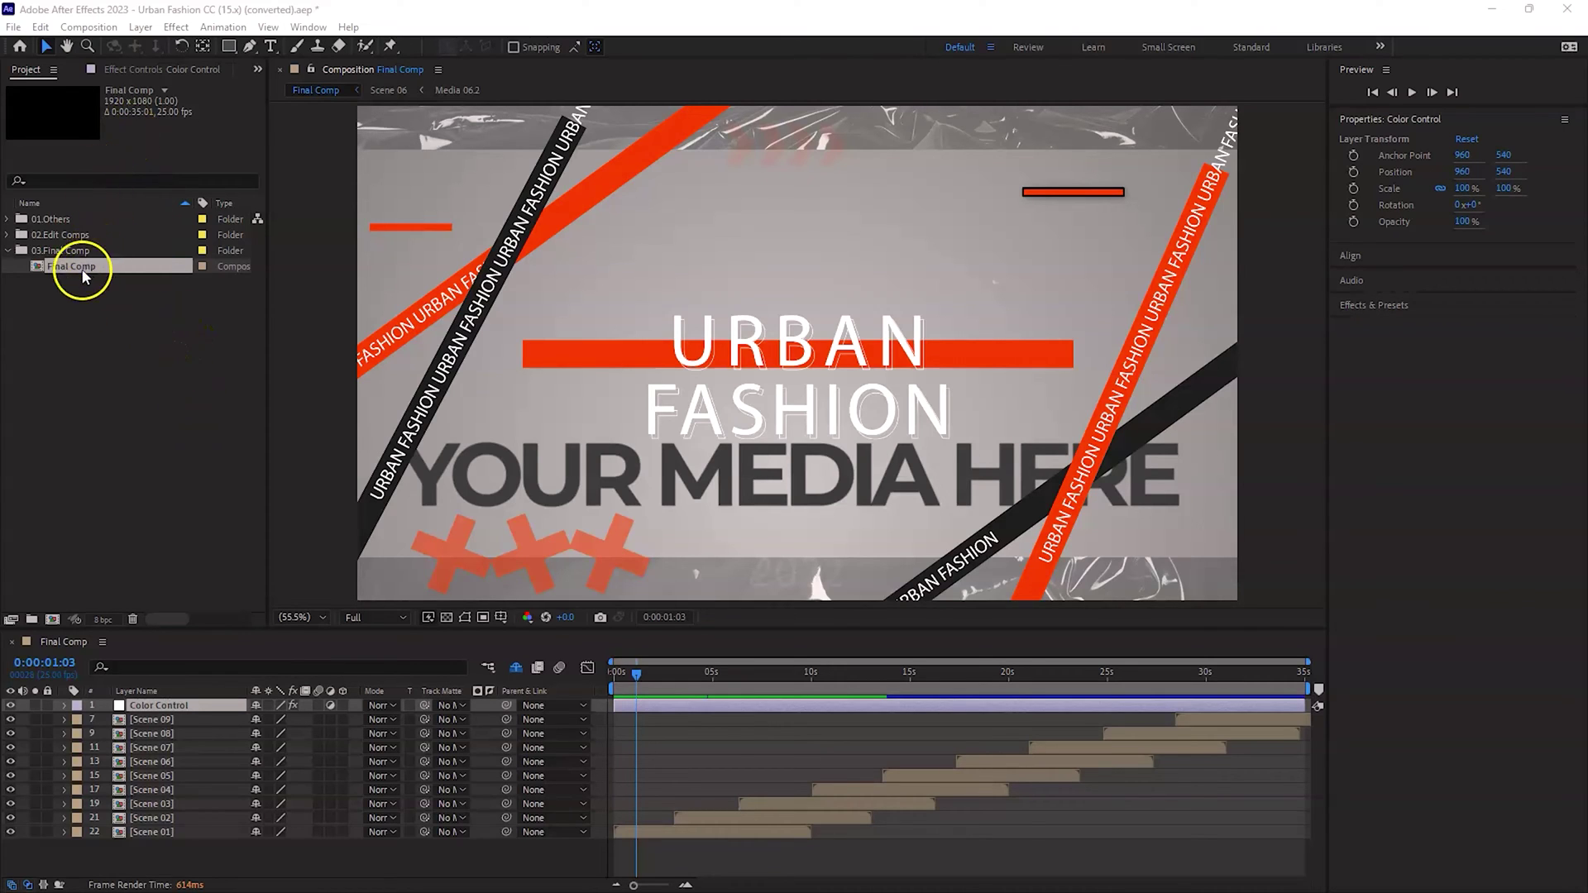
# Step: Add a new empty folder named 'Media' to the Project panel
pyautogui.click(106, 307)
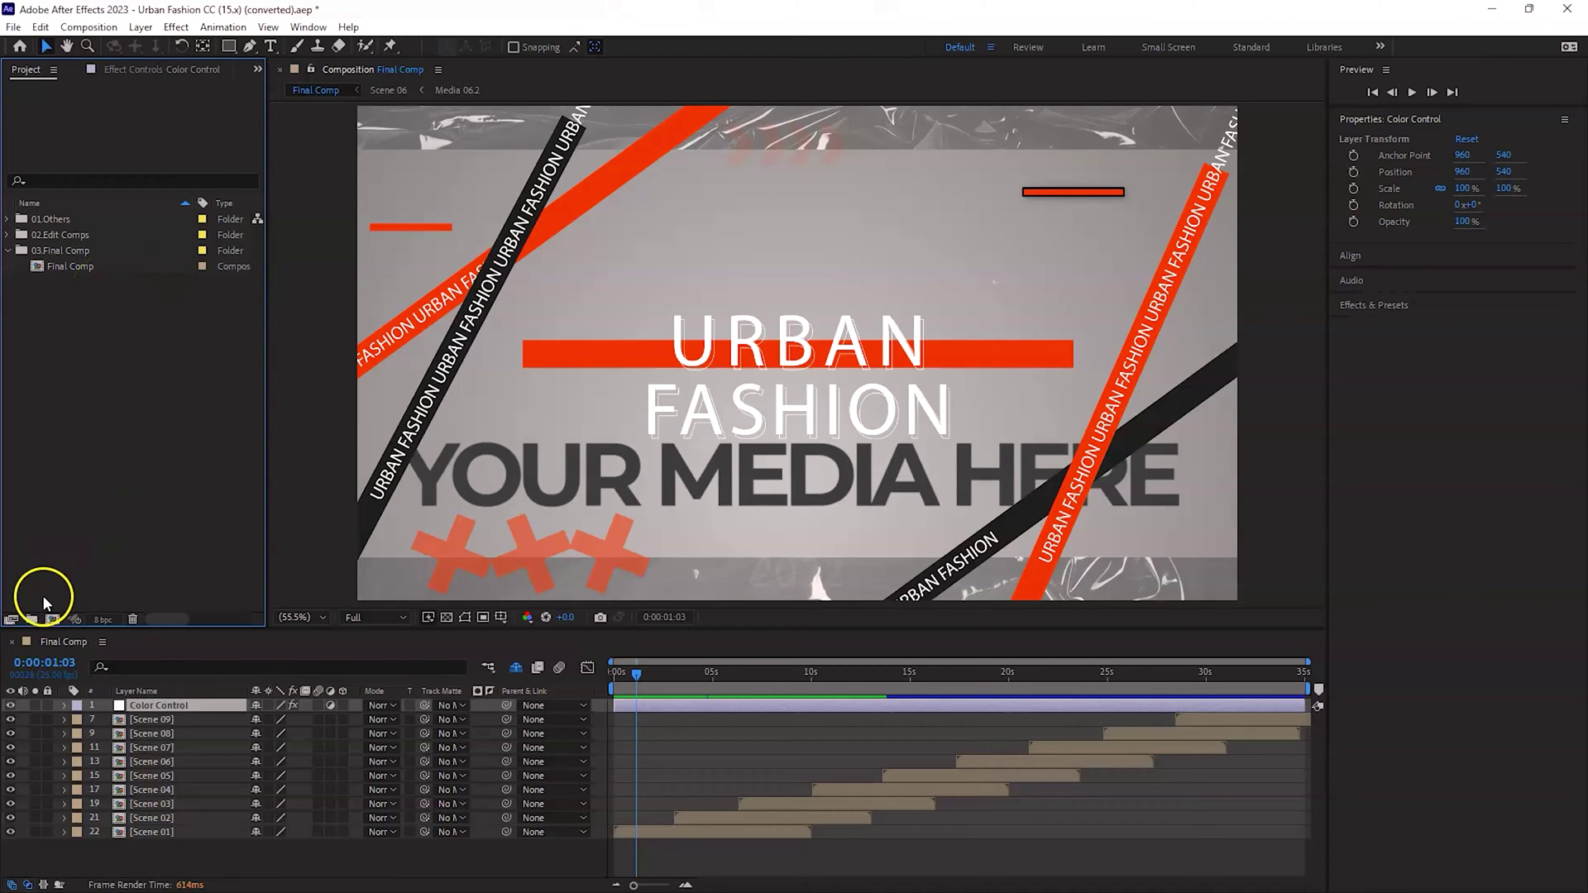
pyautogui.click(32, 618)
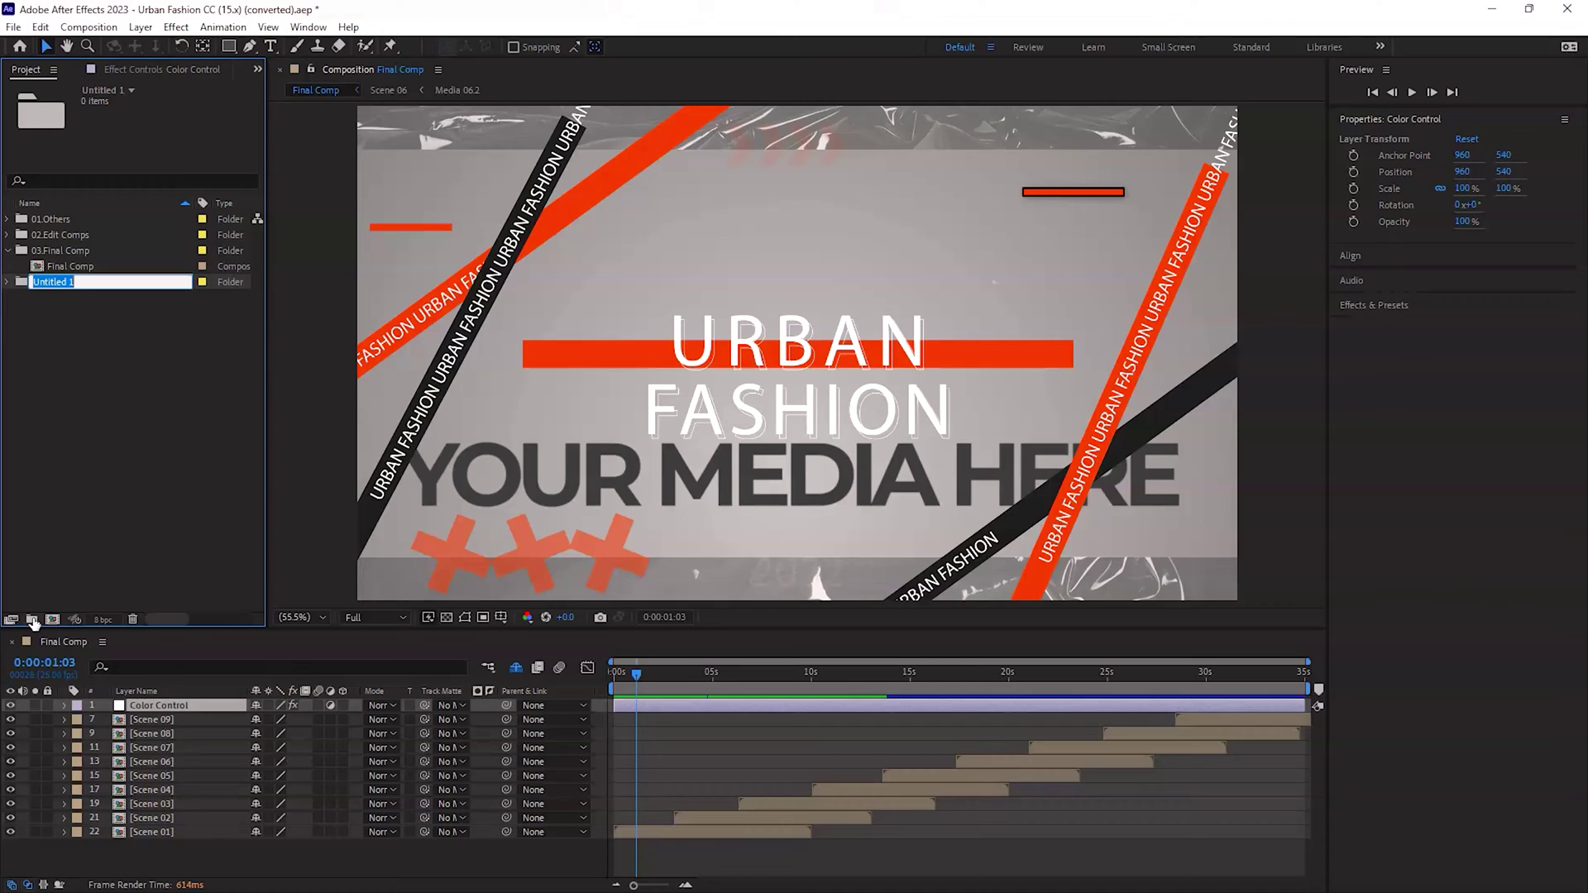
pyautogui.write('Media')
pyautogui.press('Return')
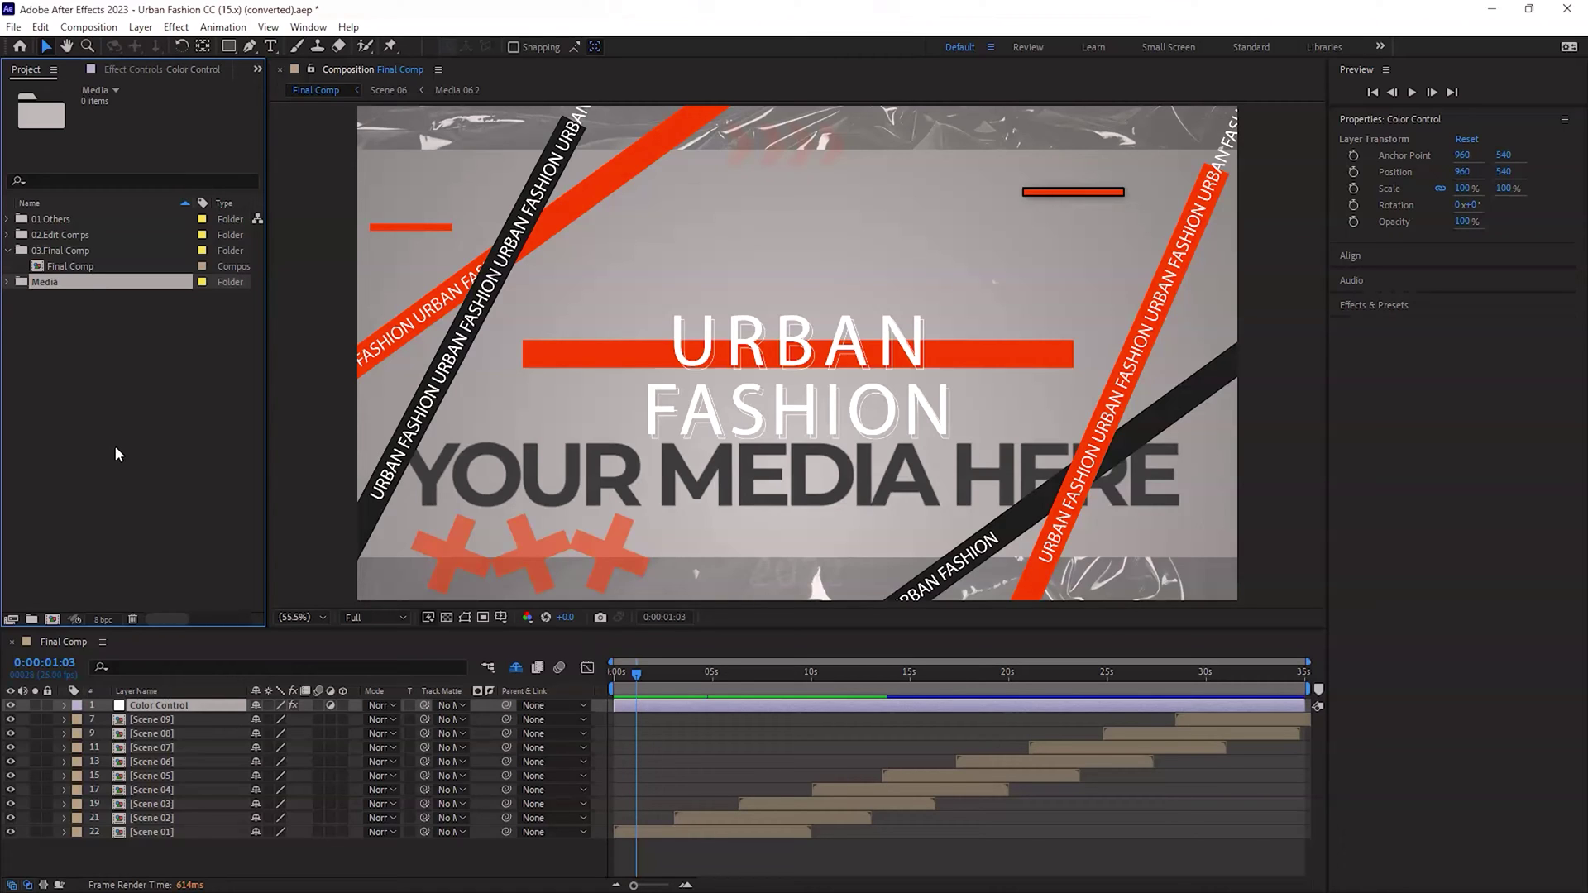
pyautogui.click(71, 312)
pyautogui.click(71, 646)
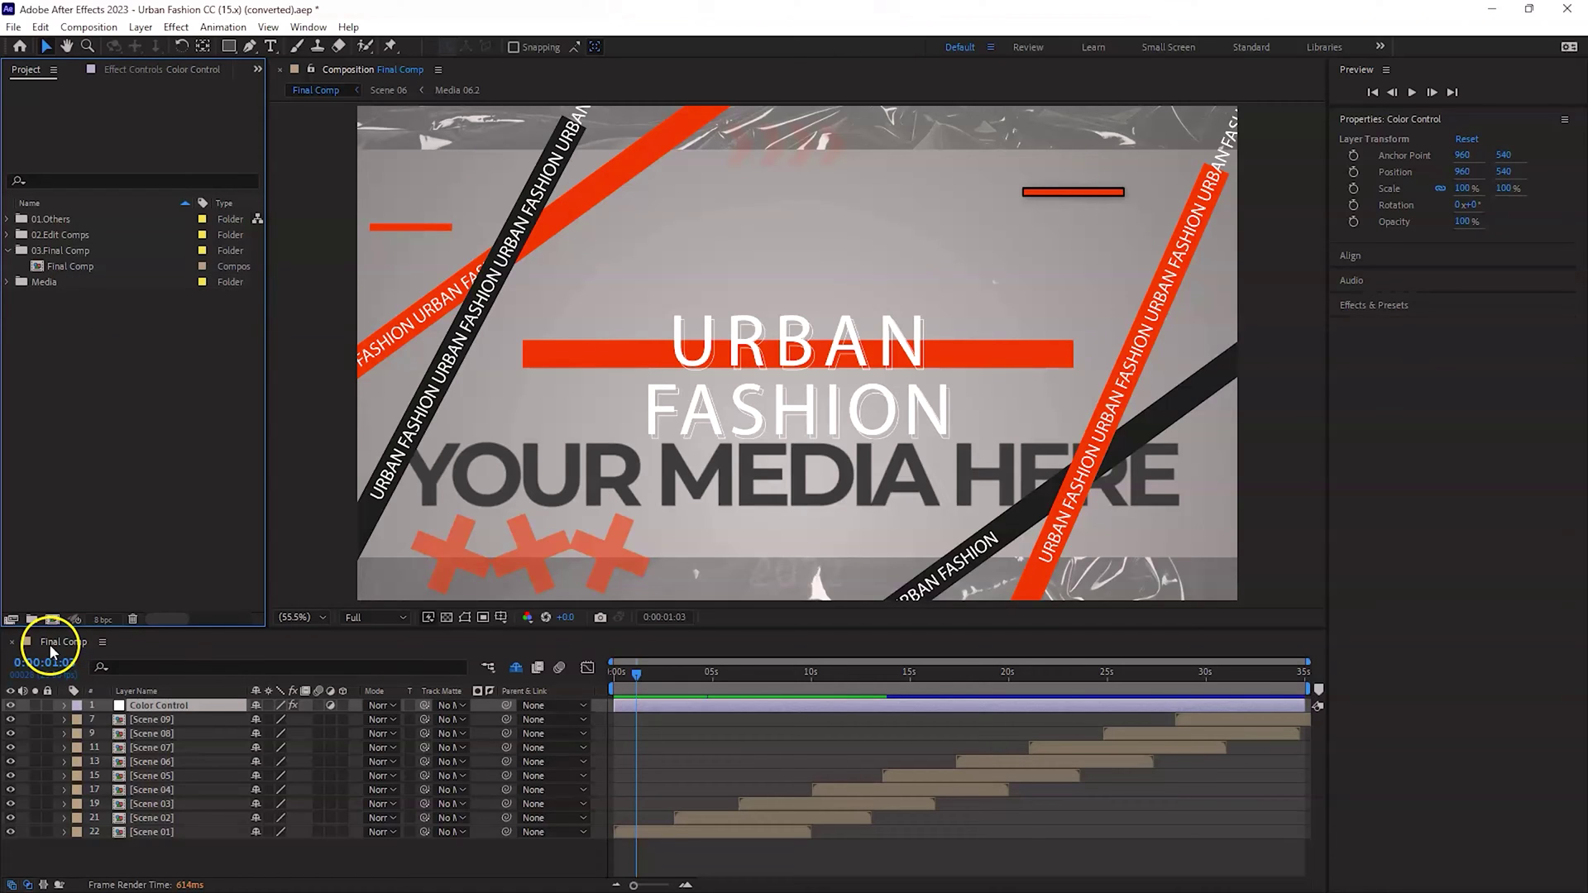
# Step: Expand 02.Edit Comps, show Final Comp's shy transition layers, and make the timeline taller
pyautogui.click(9, 235)
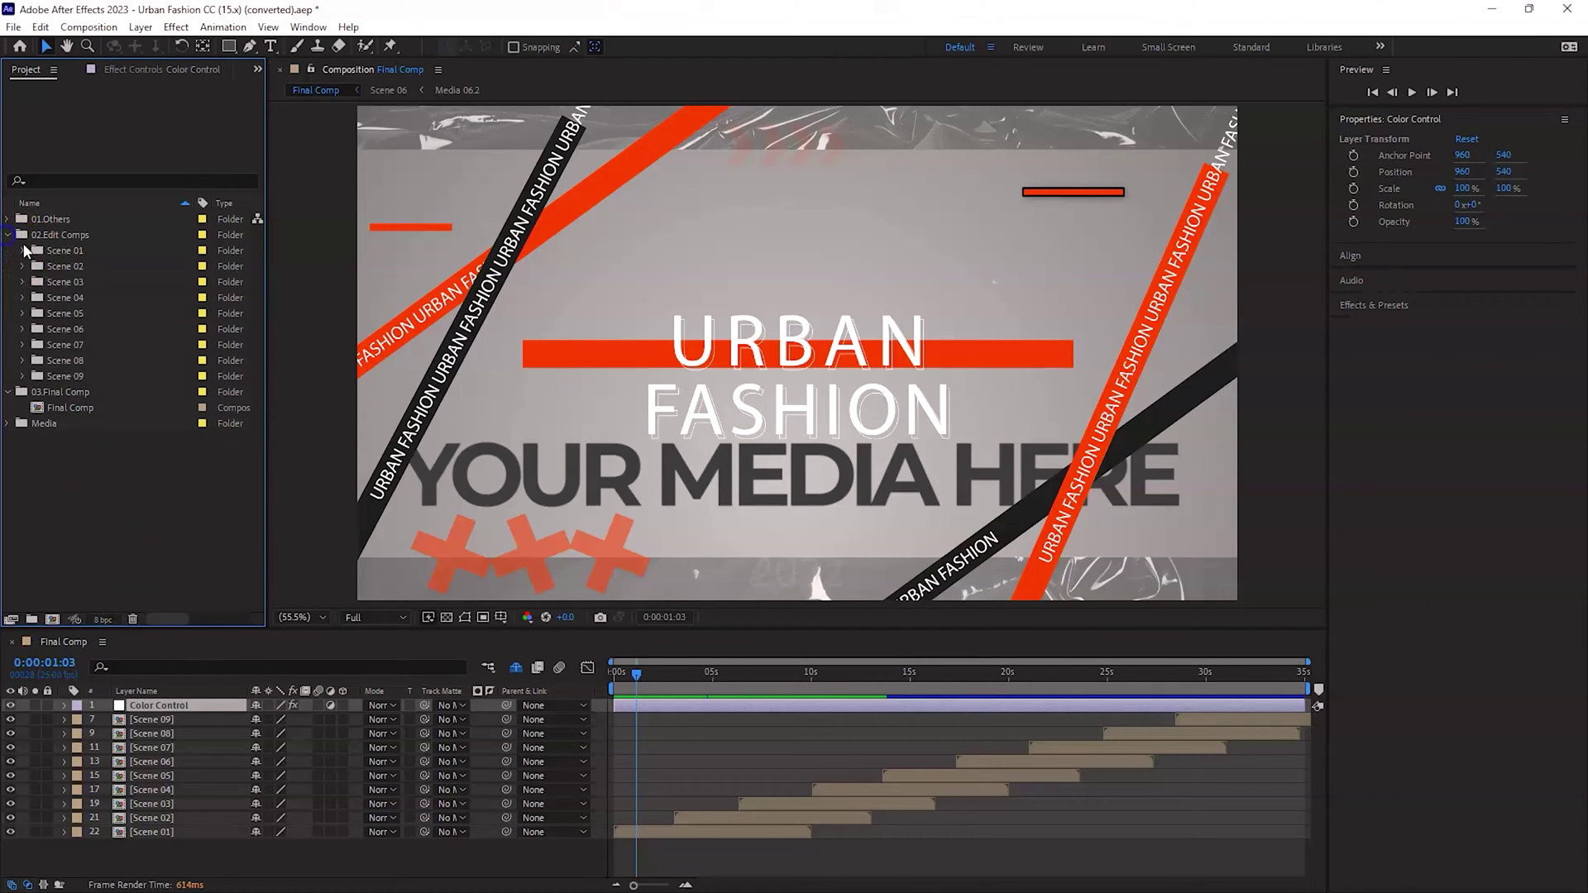
pyautogui.click(513, 671)
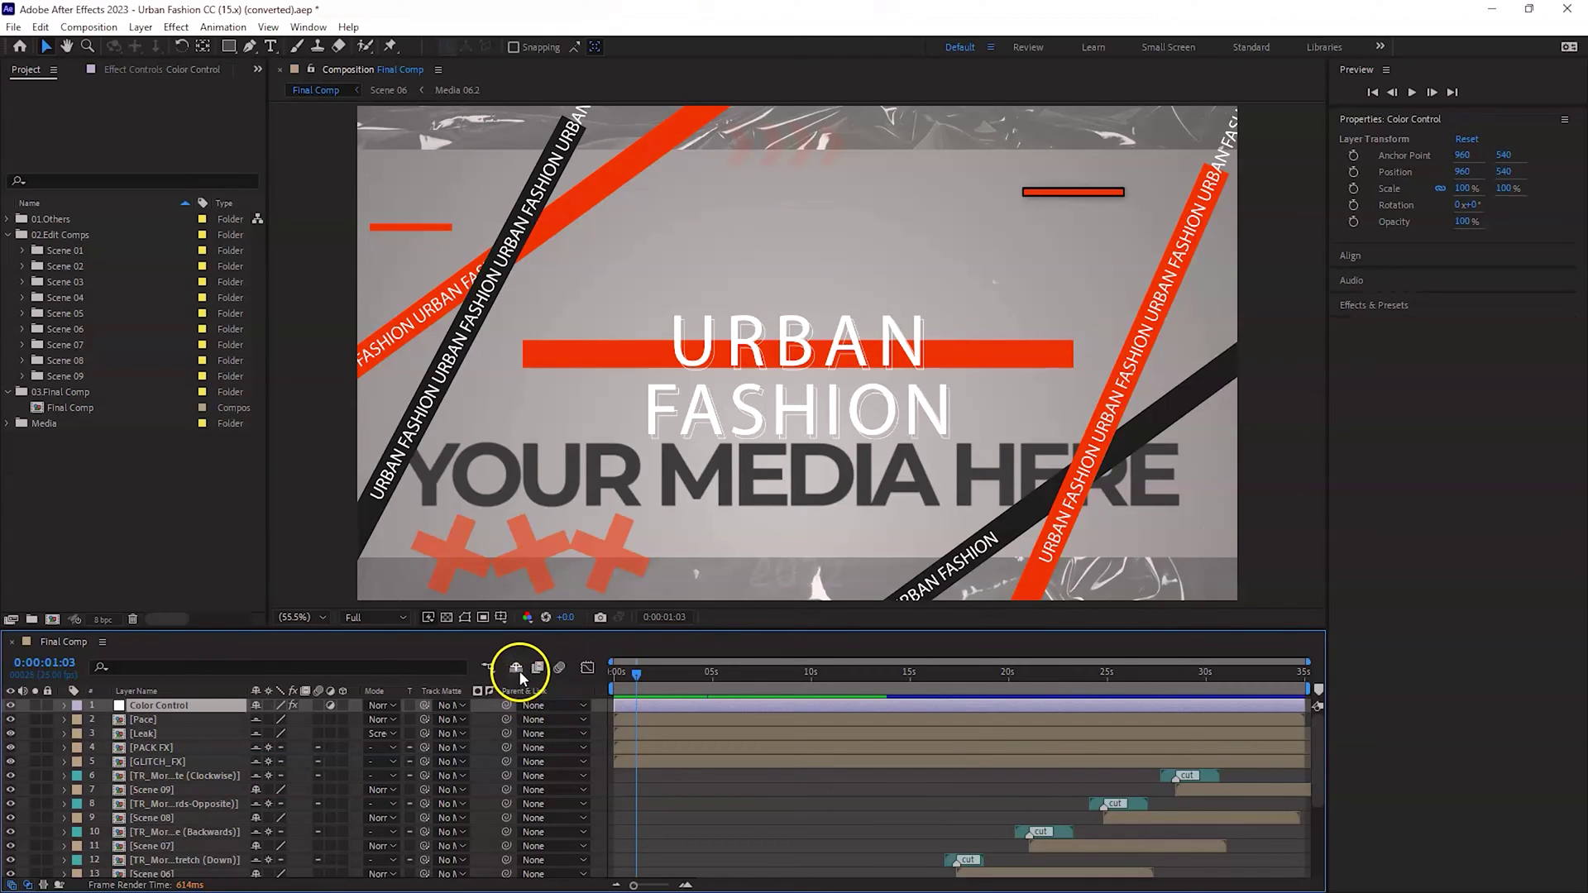
pyautogui.moveTo(514, 674); pyautogui.dragTo(563, 513)
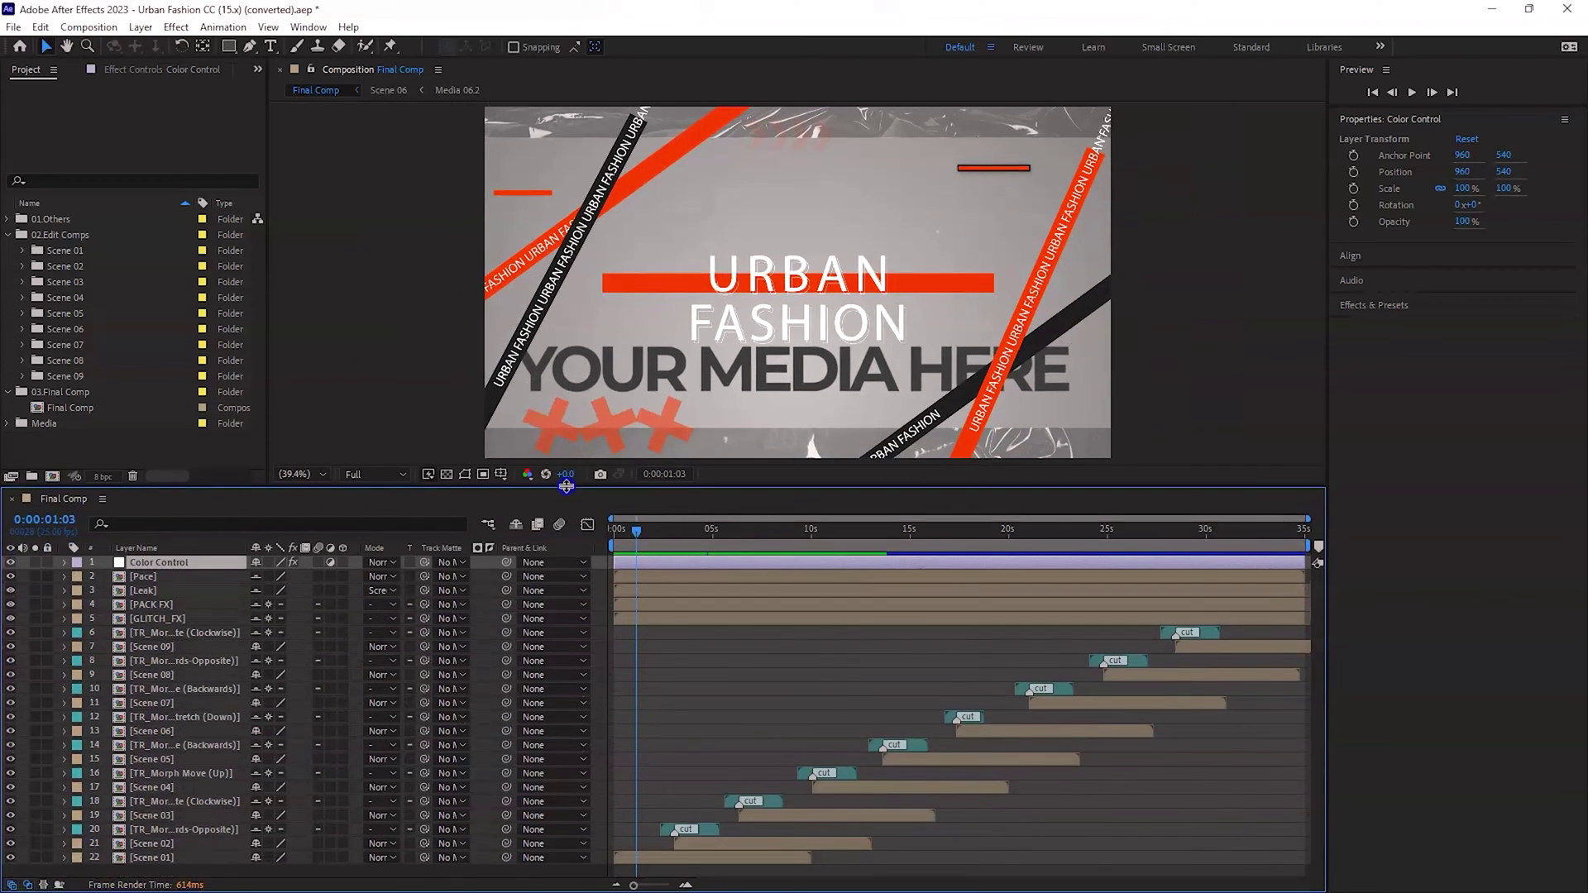
# Step: Hide shy layers in Final Comp and open the Scene 01 precomp
pyautogui.click(500, 641)
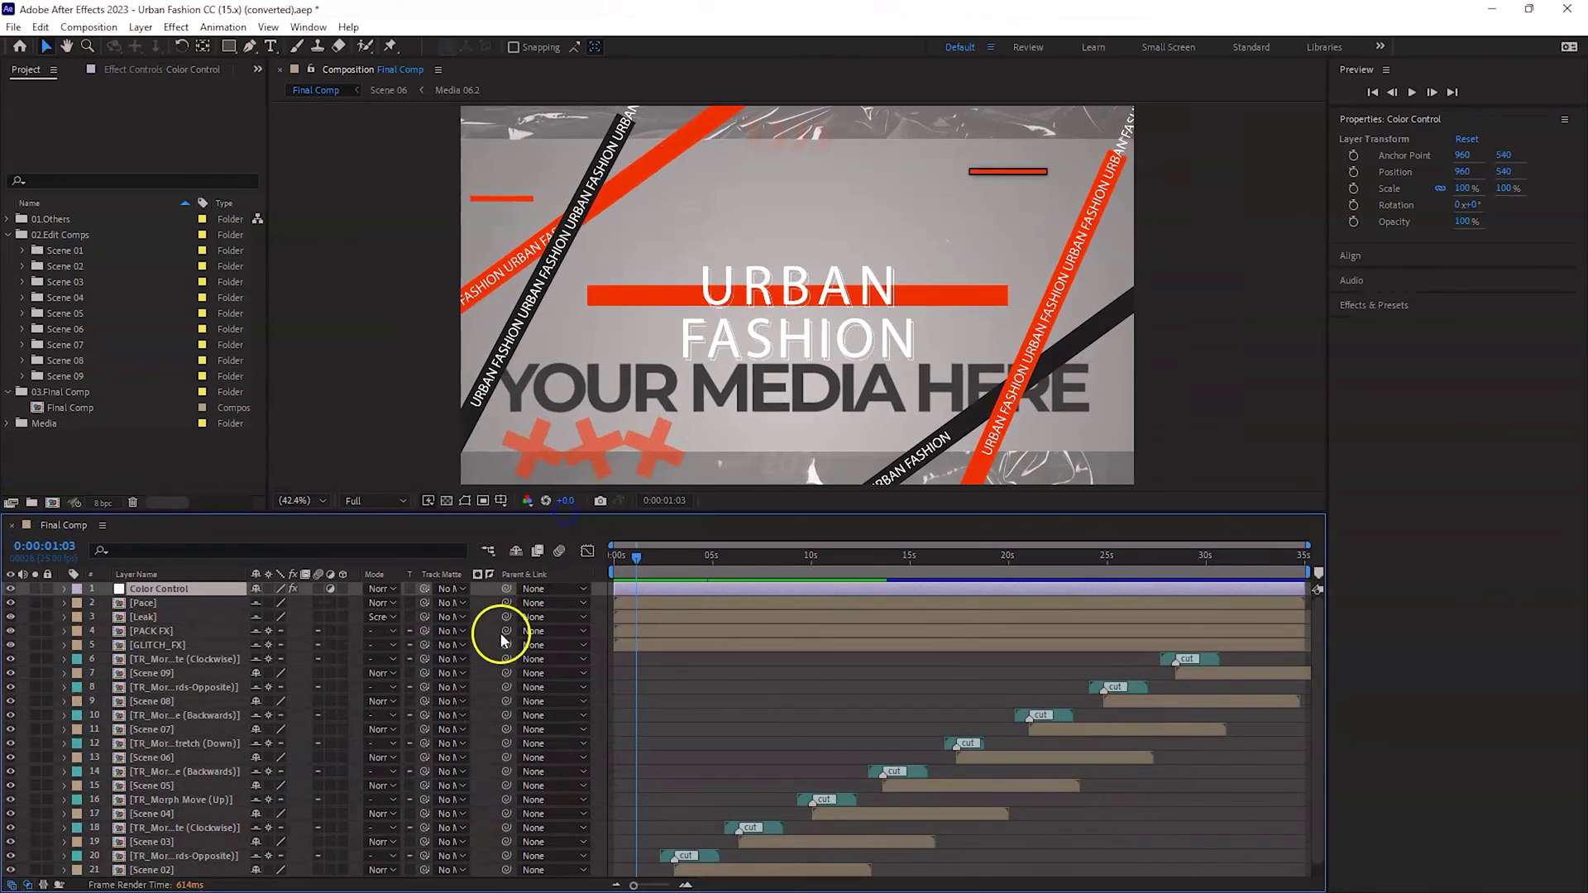
pyautogui.click(518, 552)
pyautogui.click(161, 726)
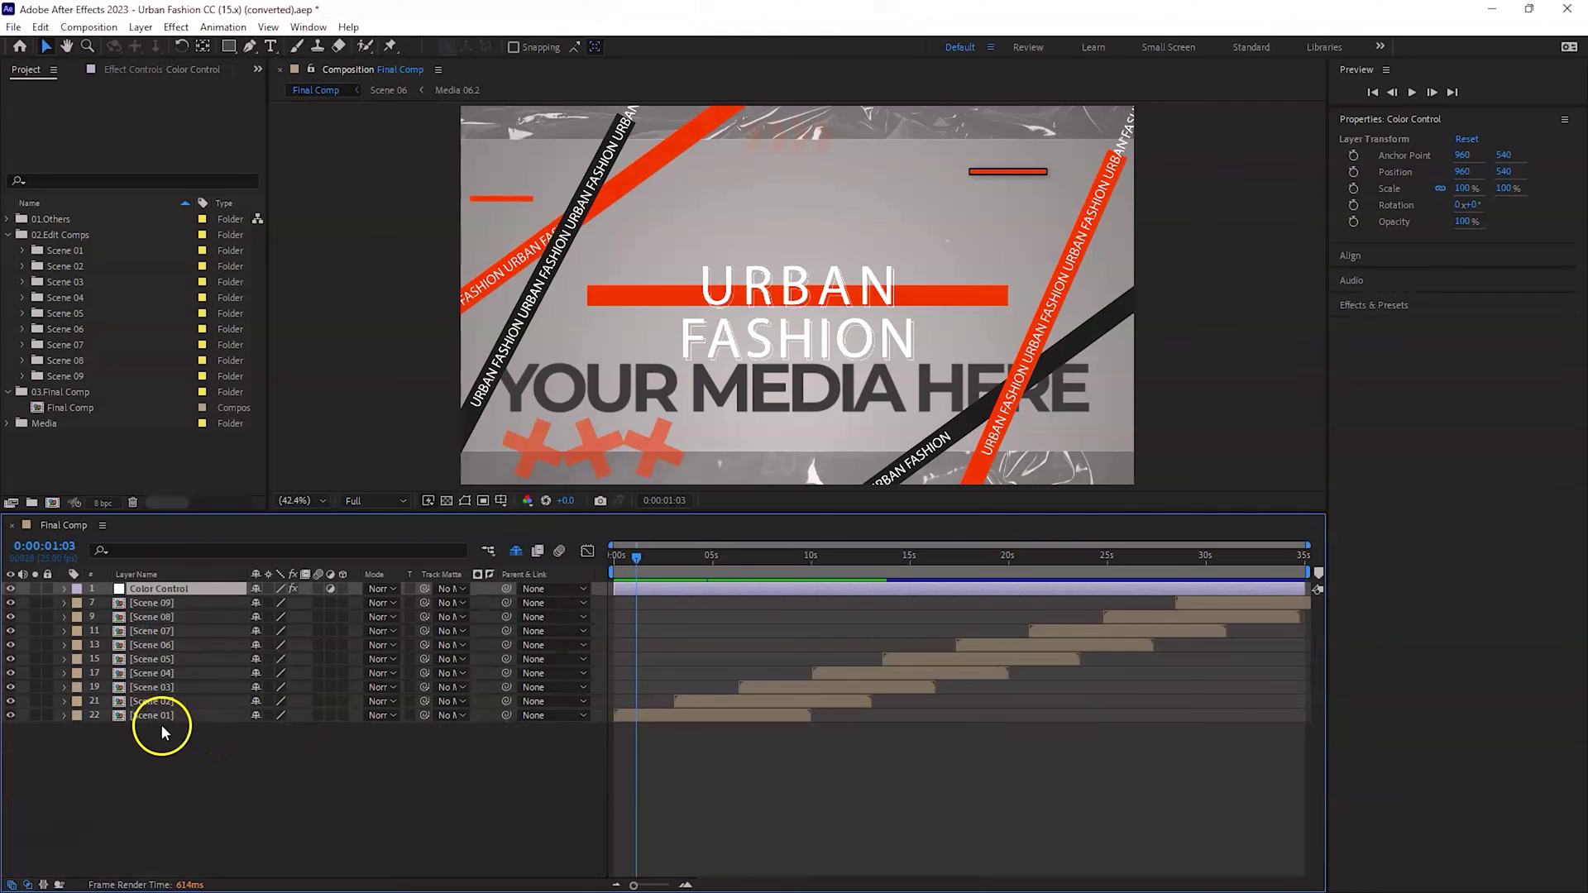
pyautogui.doubleClick(171, 716)
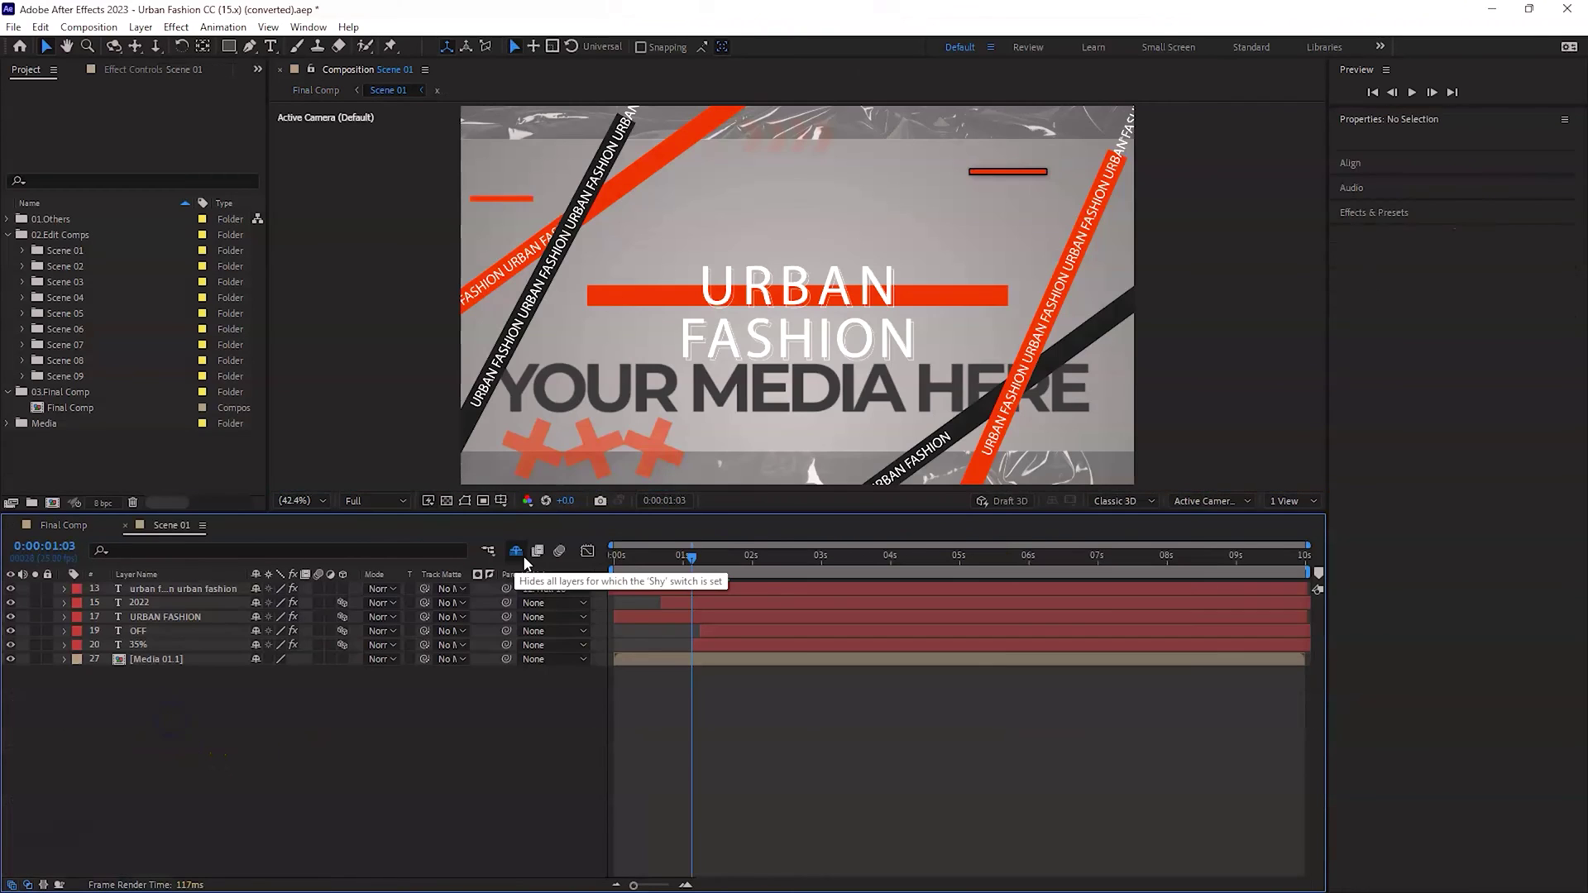
# Step: Show Scene 01's hidden layers and open the Media 01.1 placeholder precomp
pyautogui.click(504, 551)
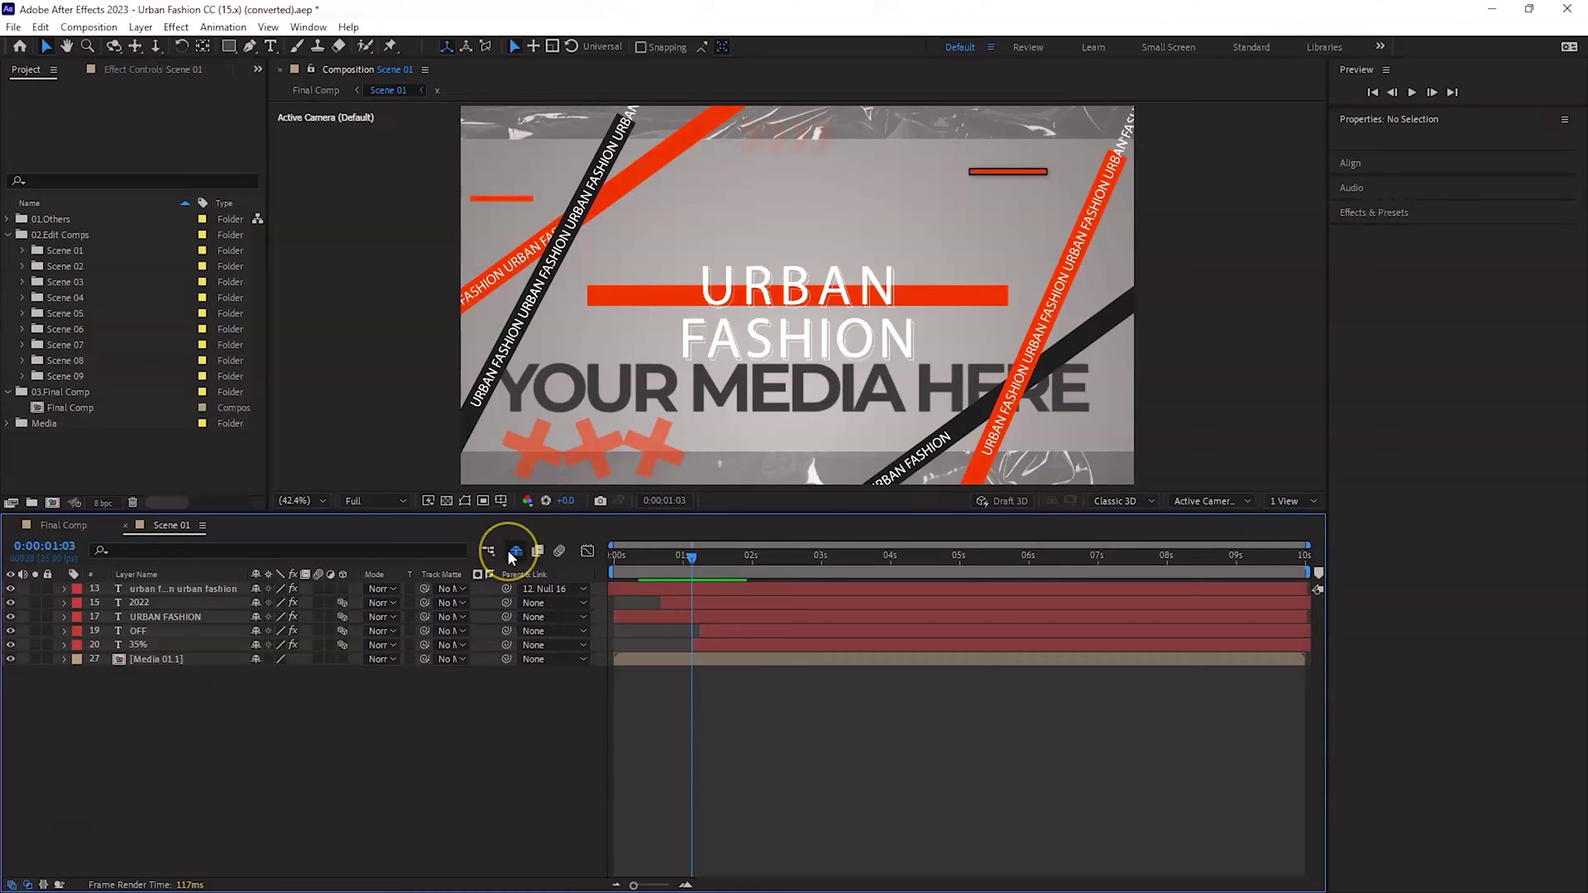
pyautogui.click(513, 550)
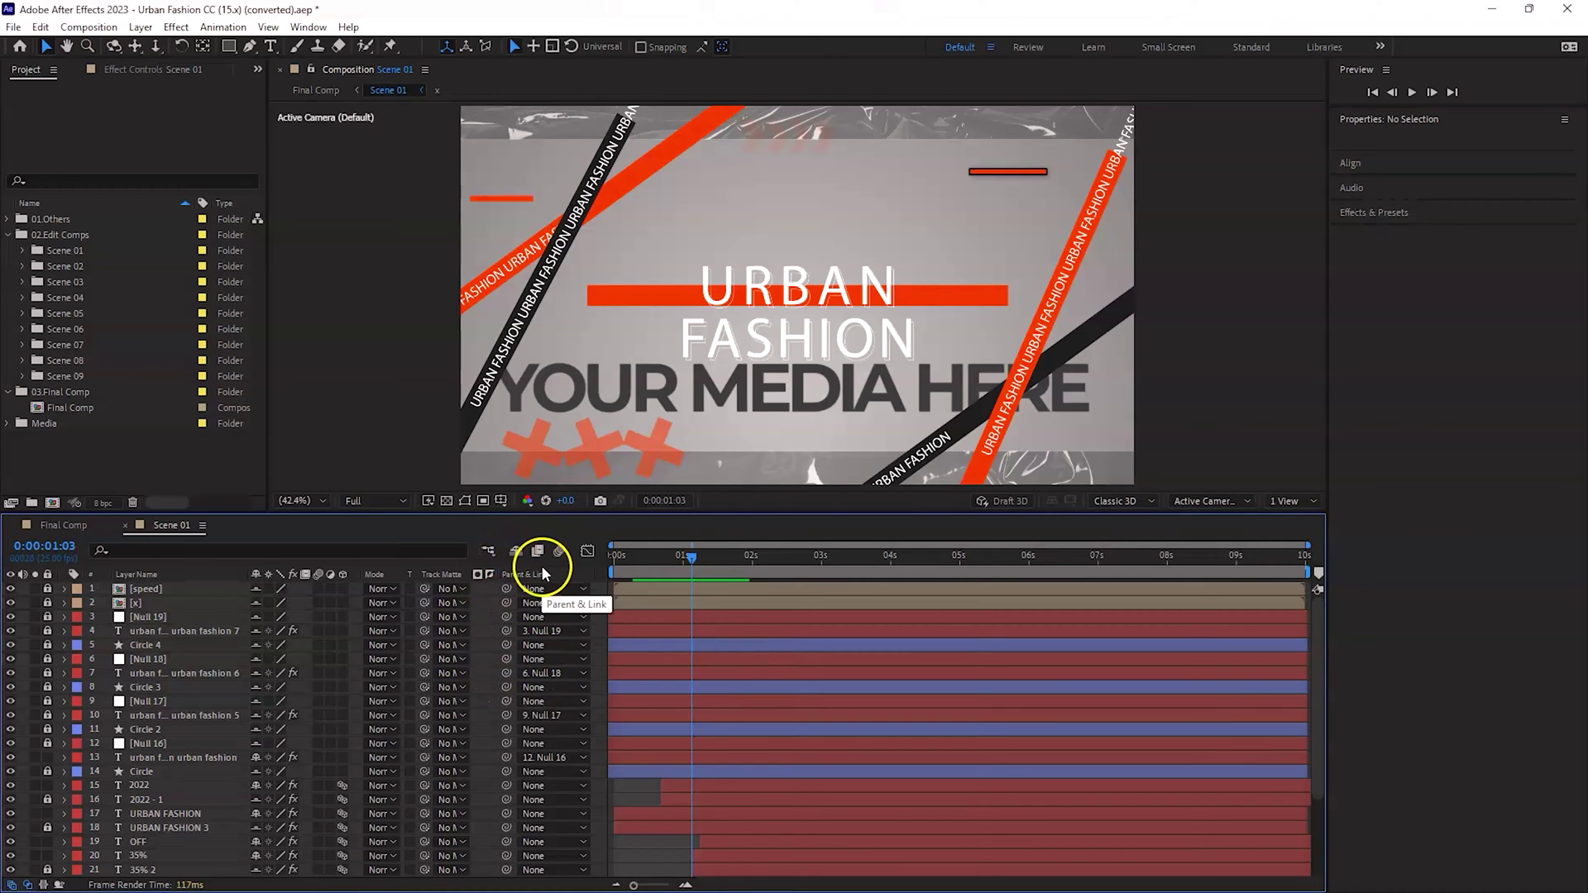
pyautogui.scroll(-3, 202, 713)
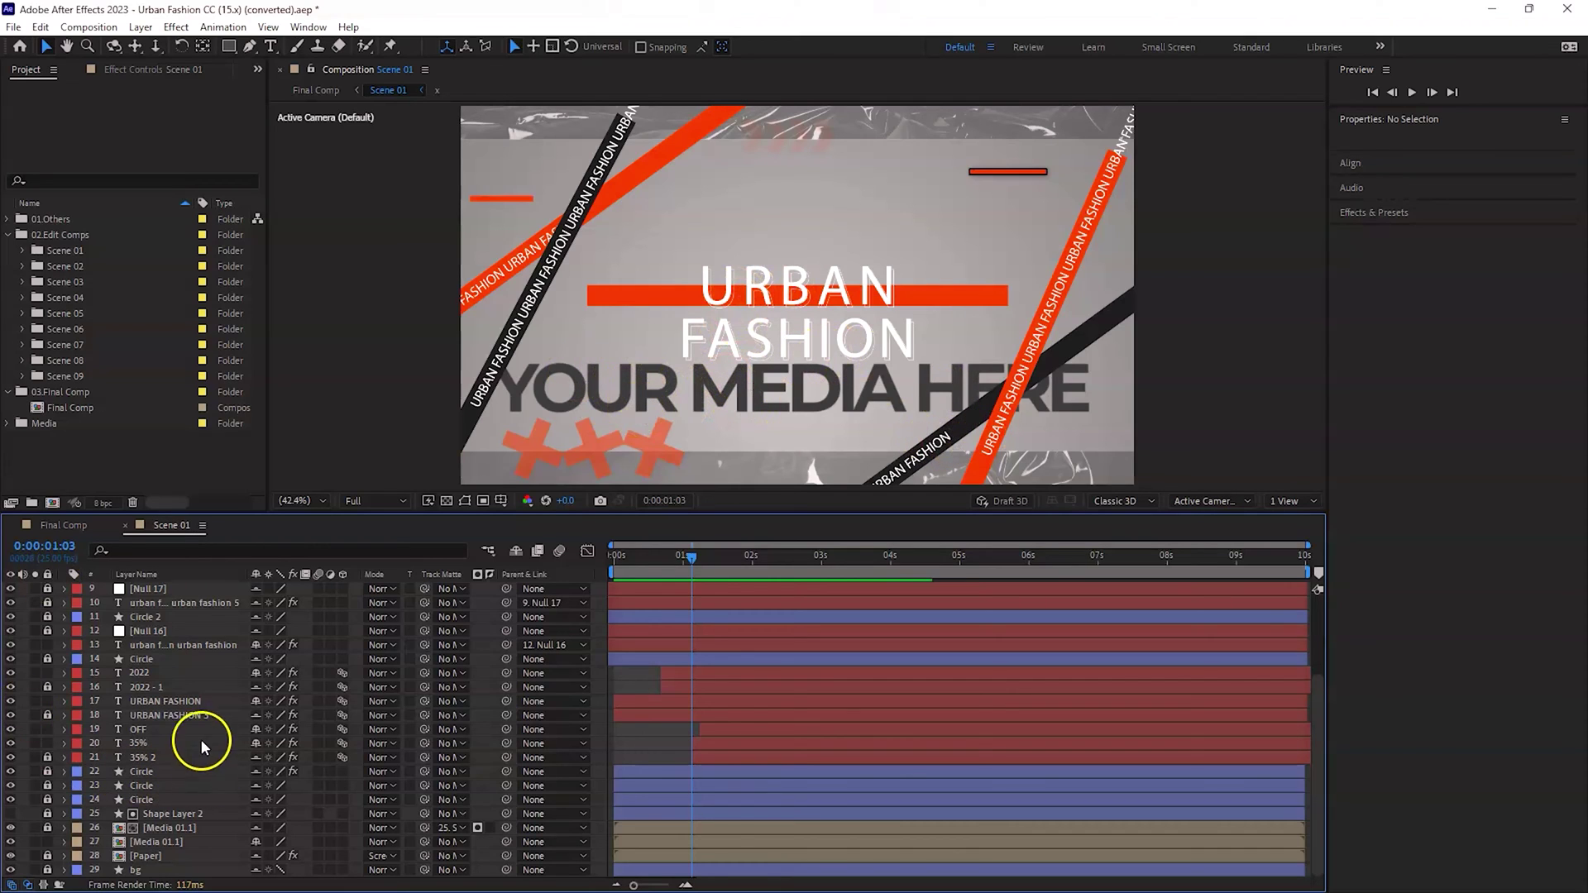
pyautogui.doubleClick(178, 715)
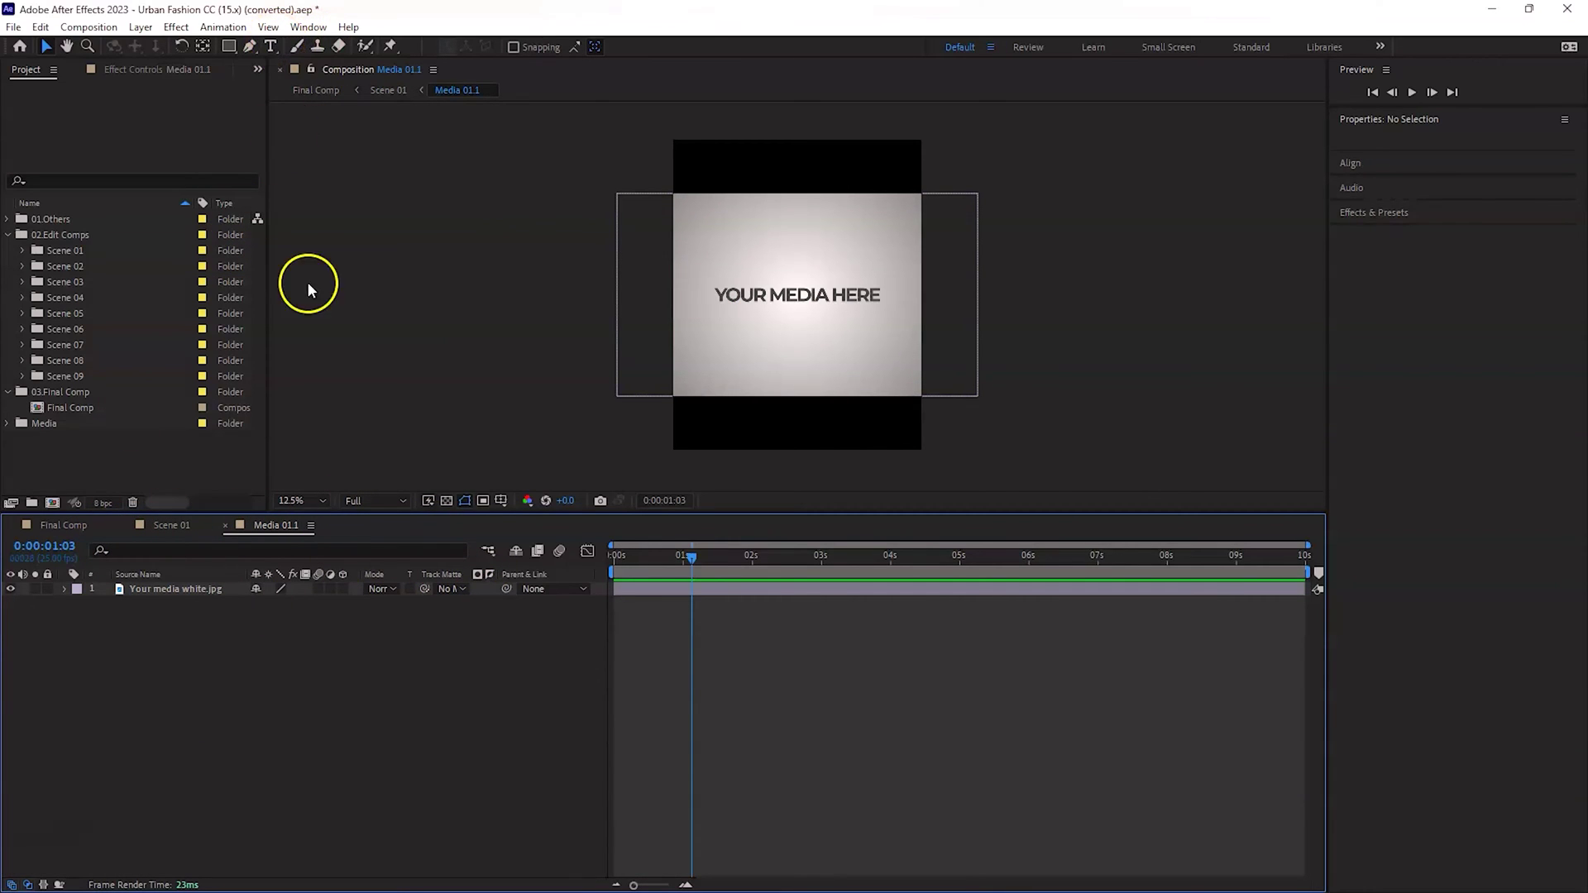
pyautogui.click(191, 526)
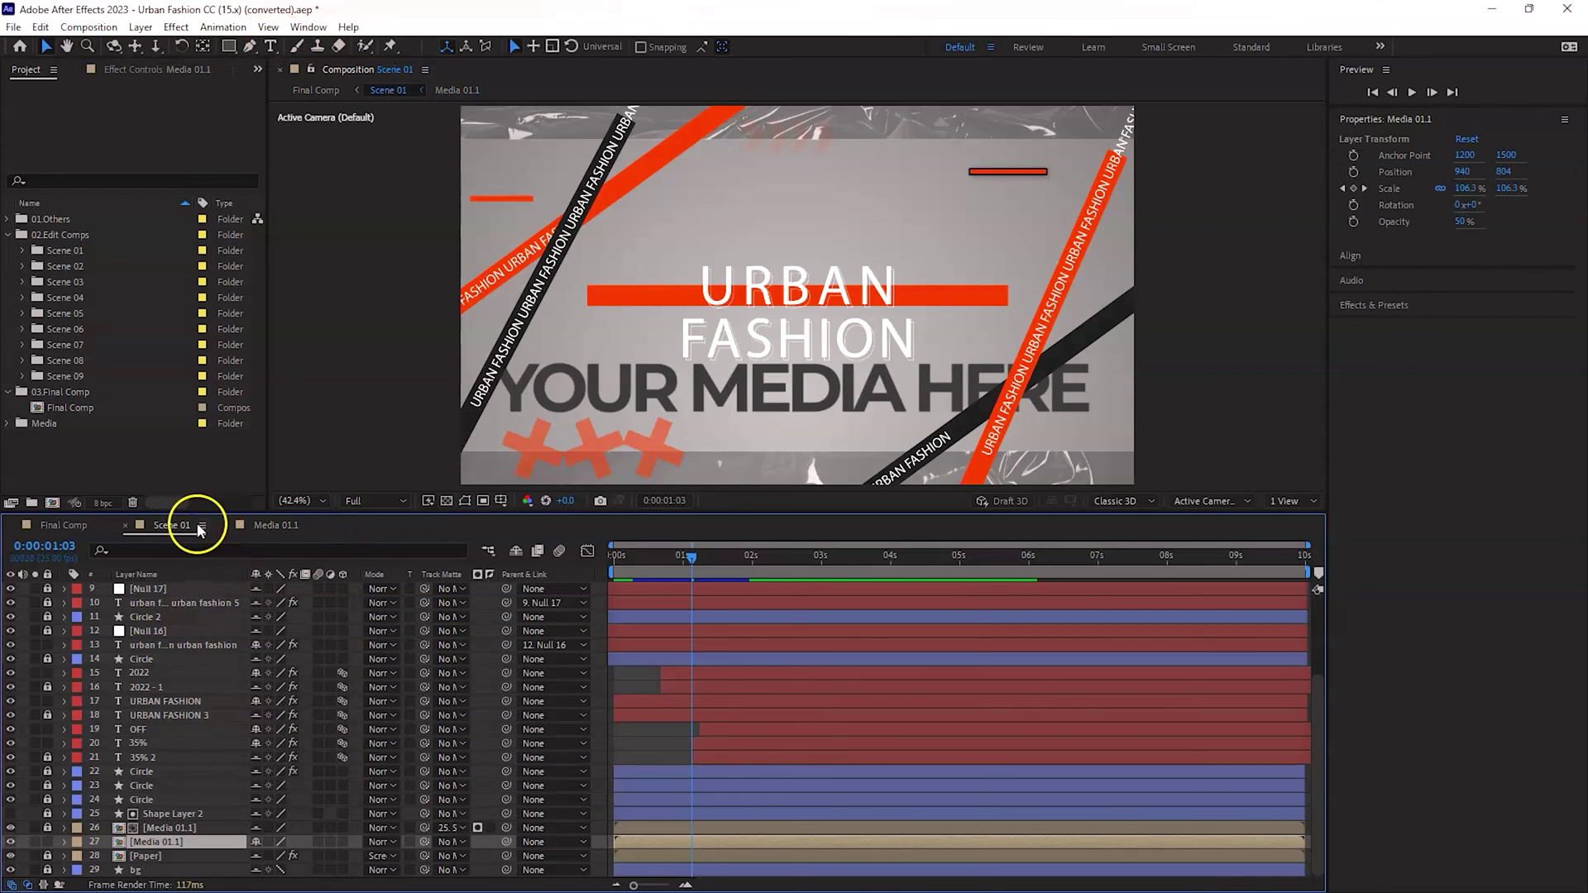
pyautogui.click(291, 525)
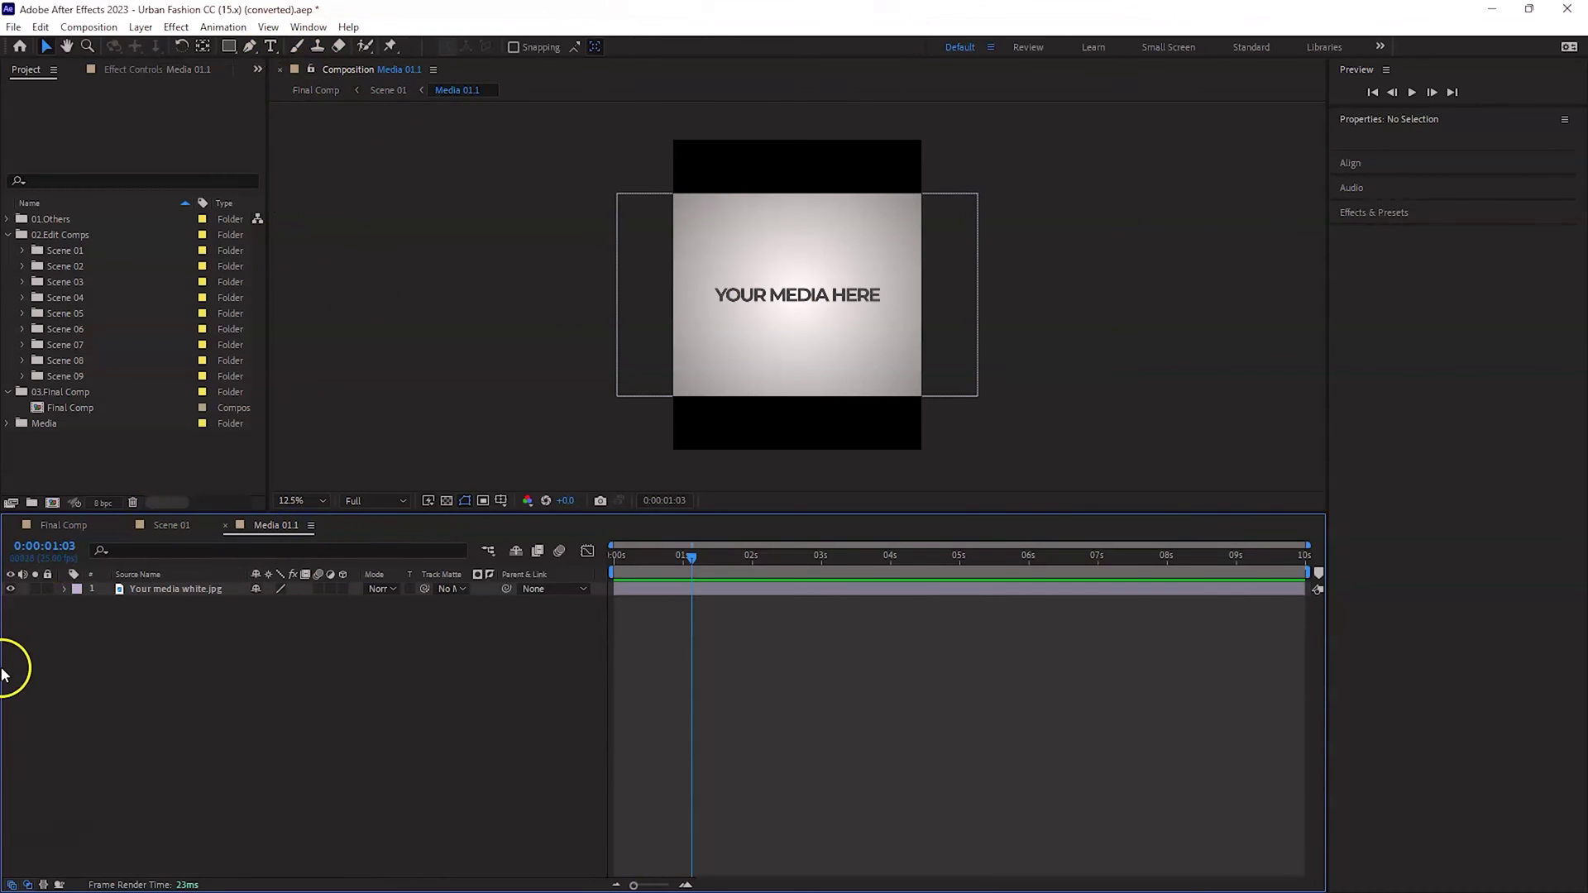
pyautogui.click(10, 588)
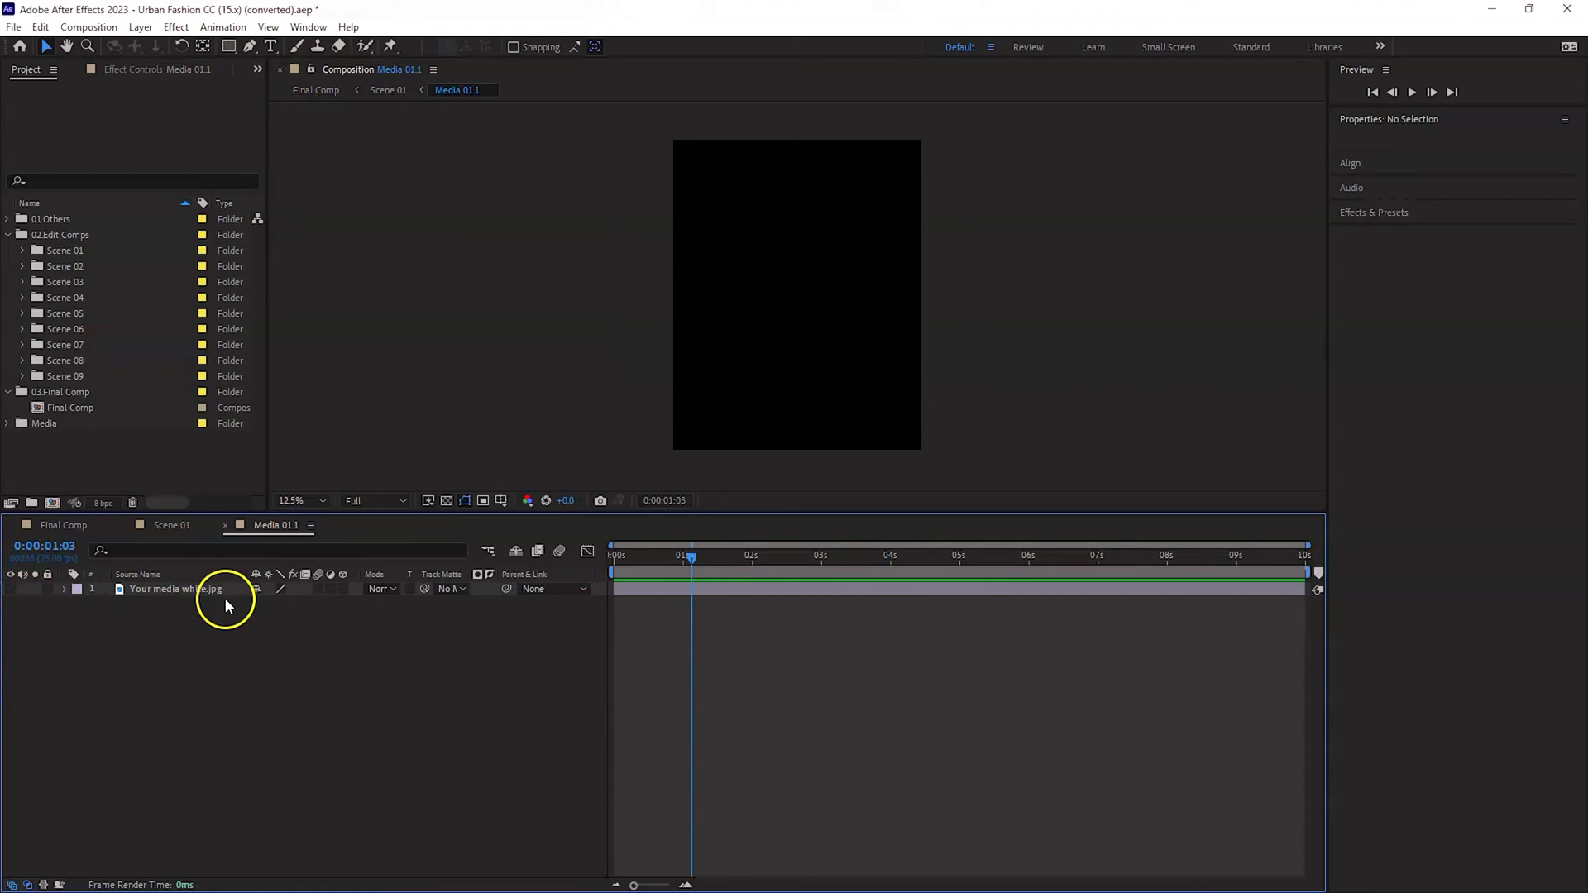
pyautogui.click(168, 530)
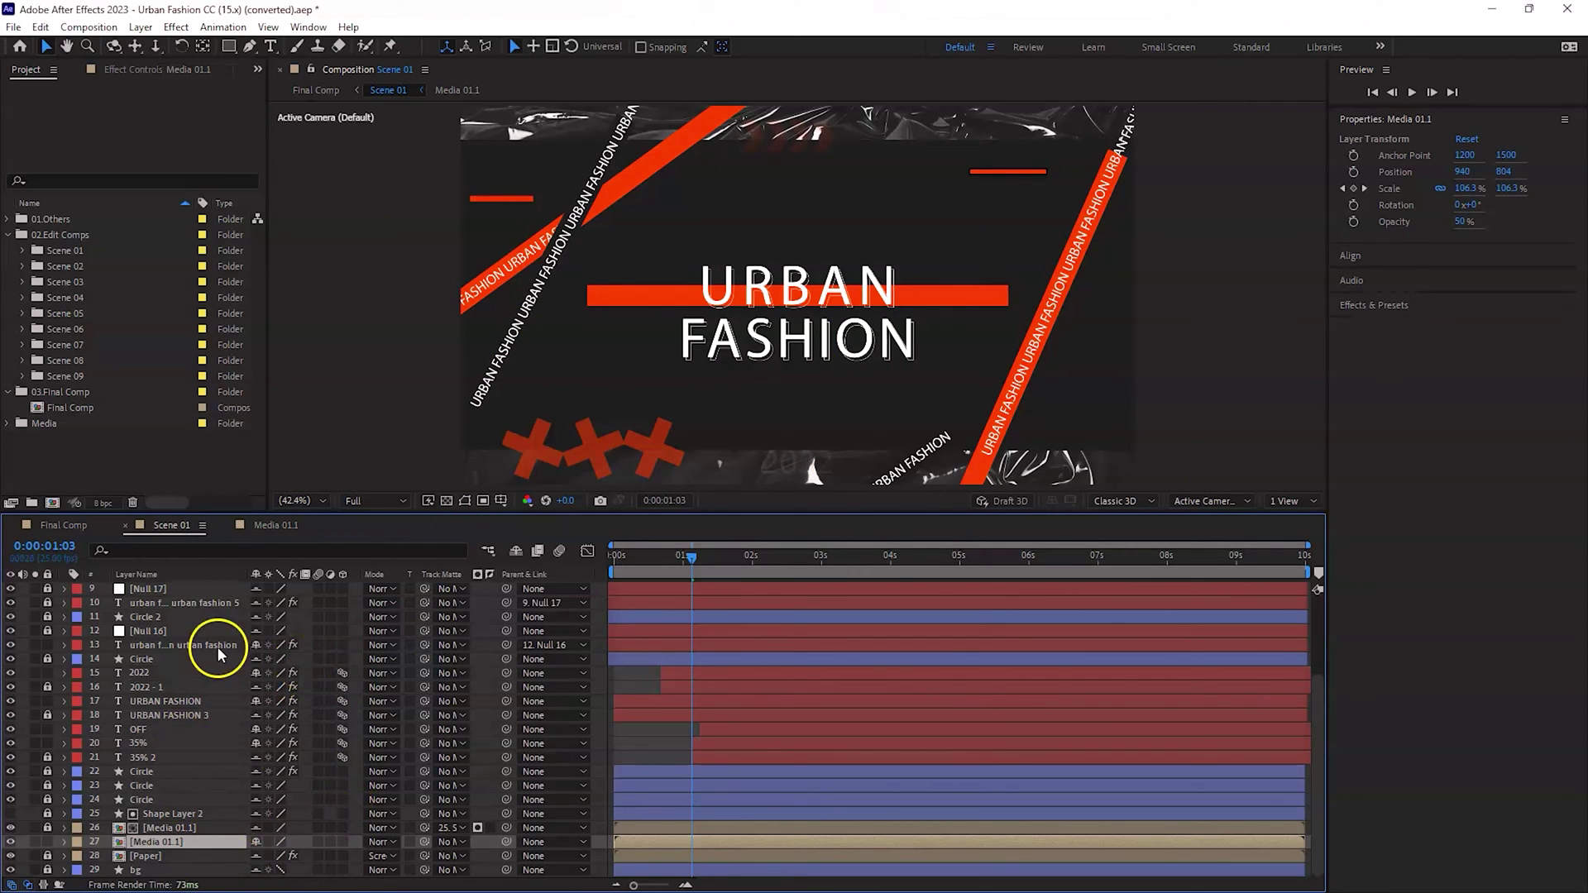
pyautogui.click(278, 526)
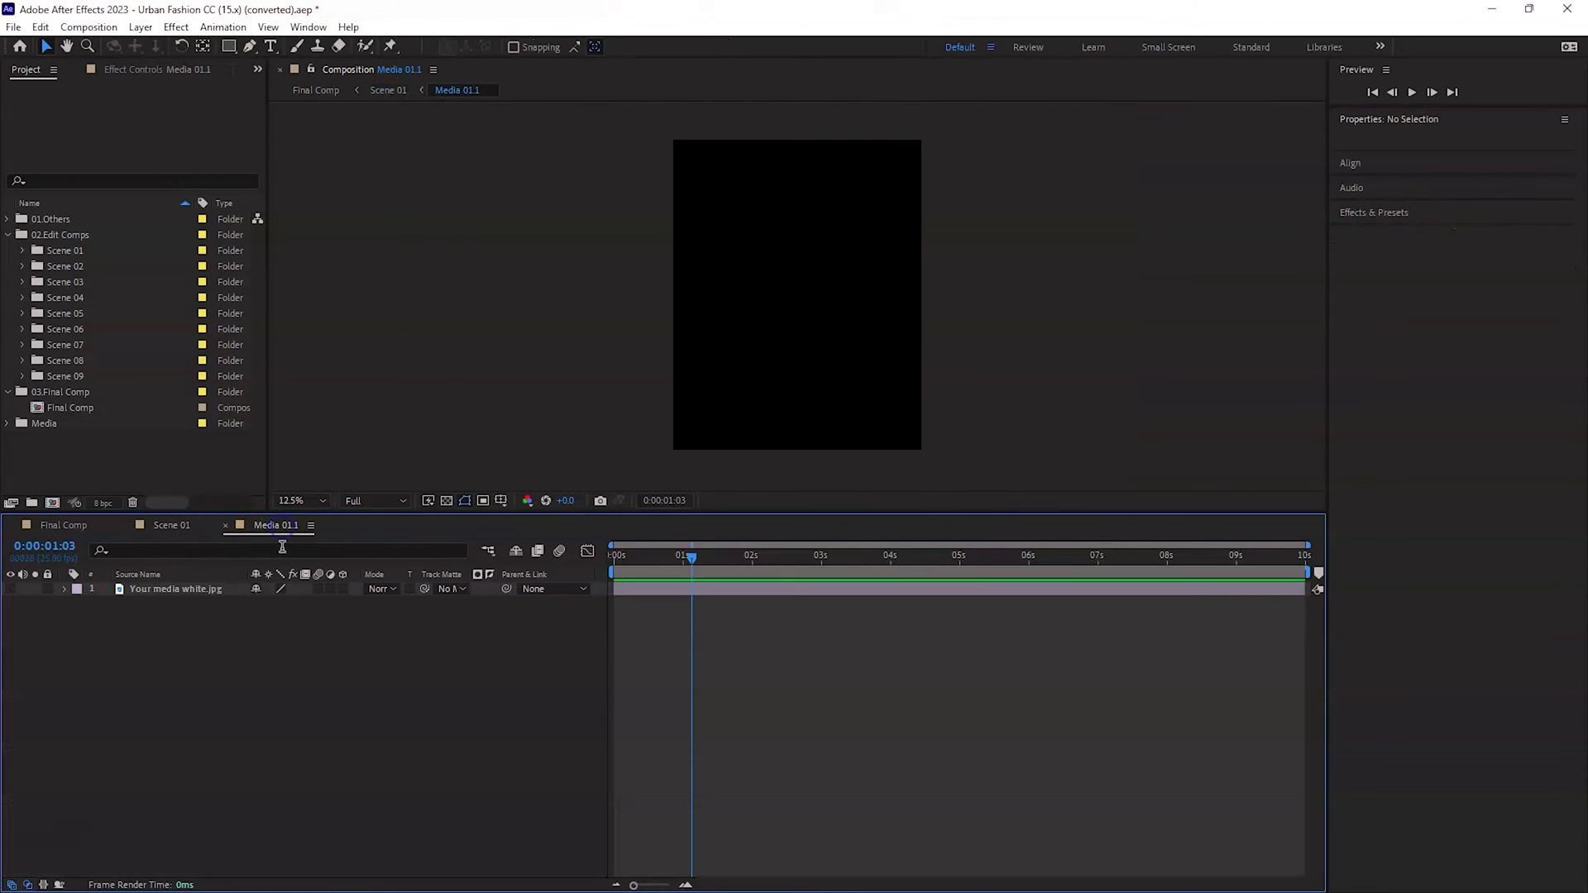
pyautogui.click(11, 589)
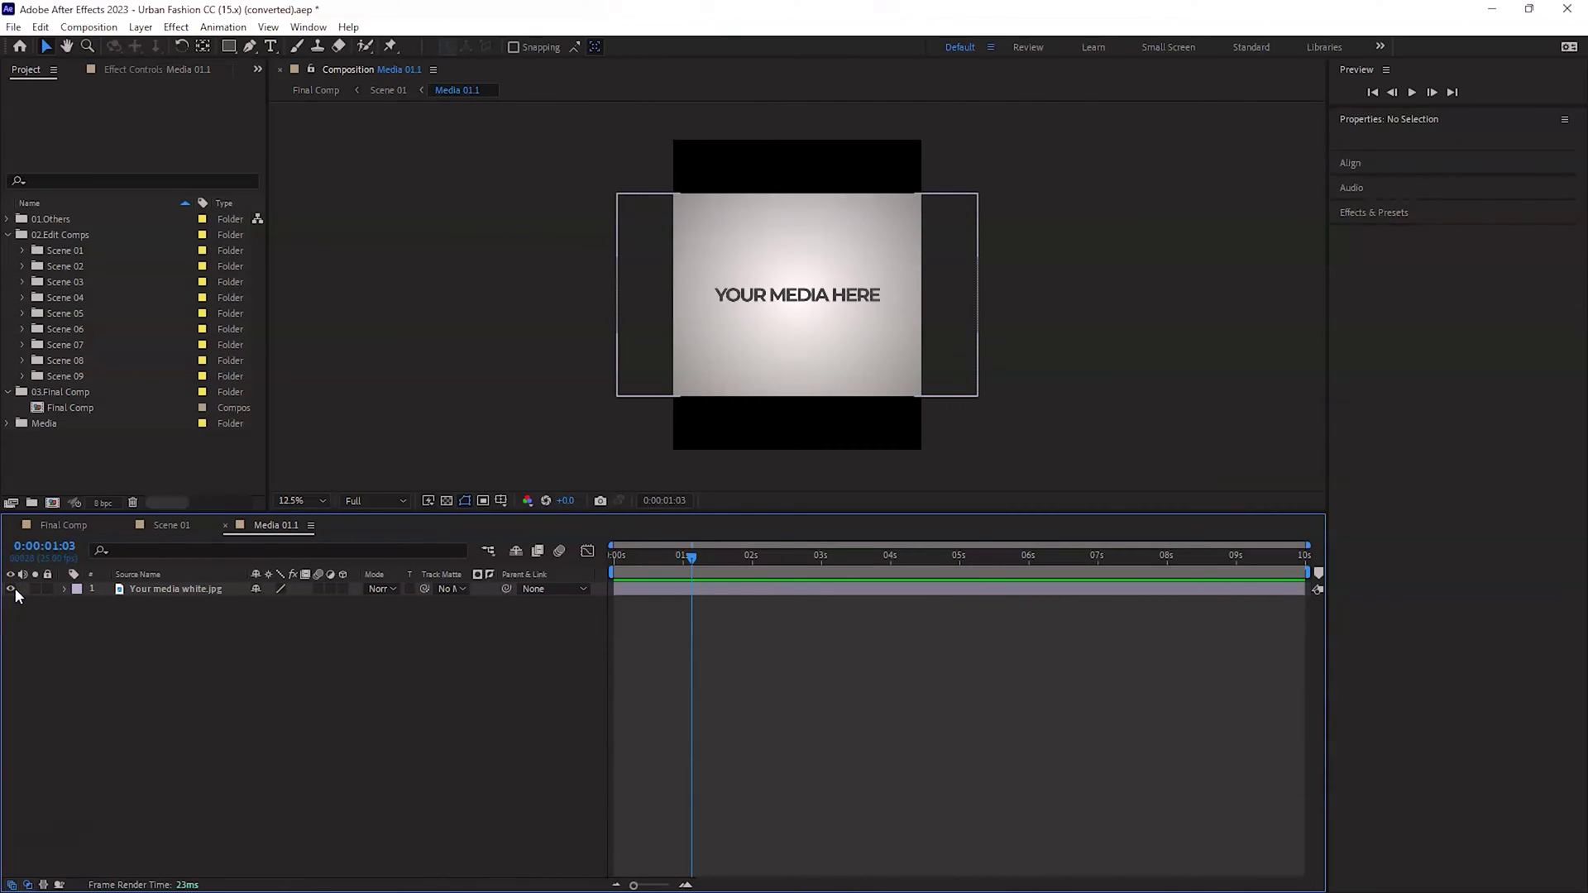
pyautogui.click(216, 536)
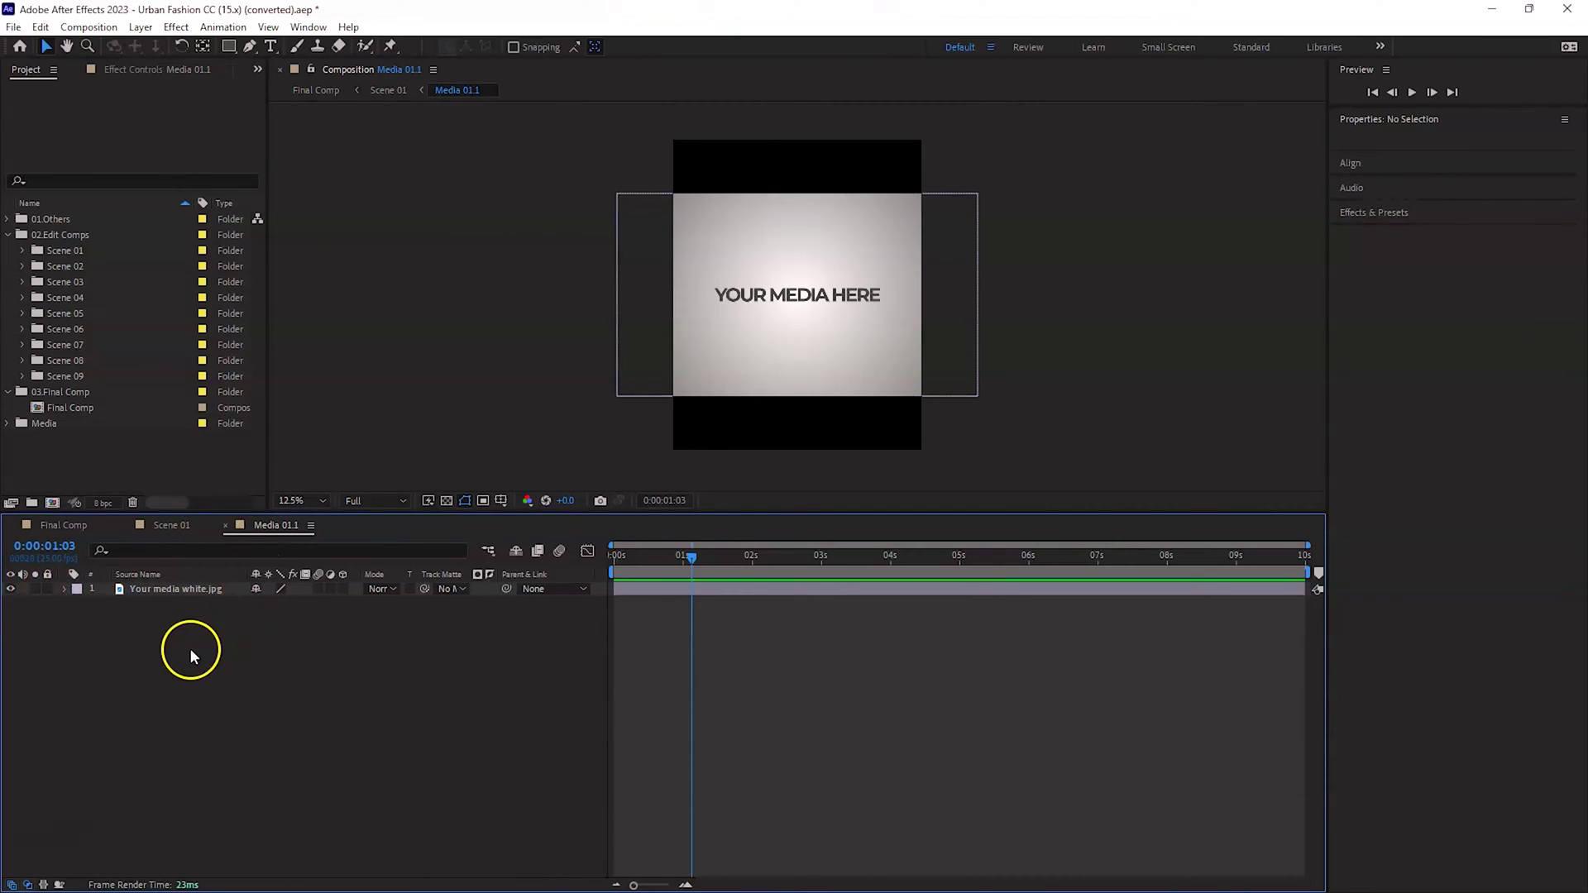
# Step: Place the rooftop fashion clip into Media 01.1 and hide the placeholder image
pyautogui.click(8, 426)
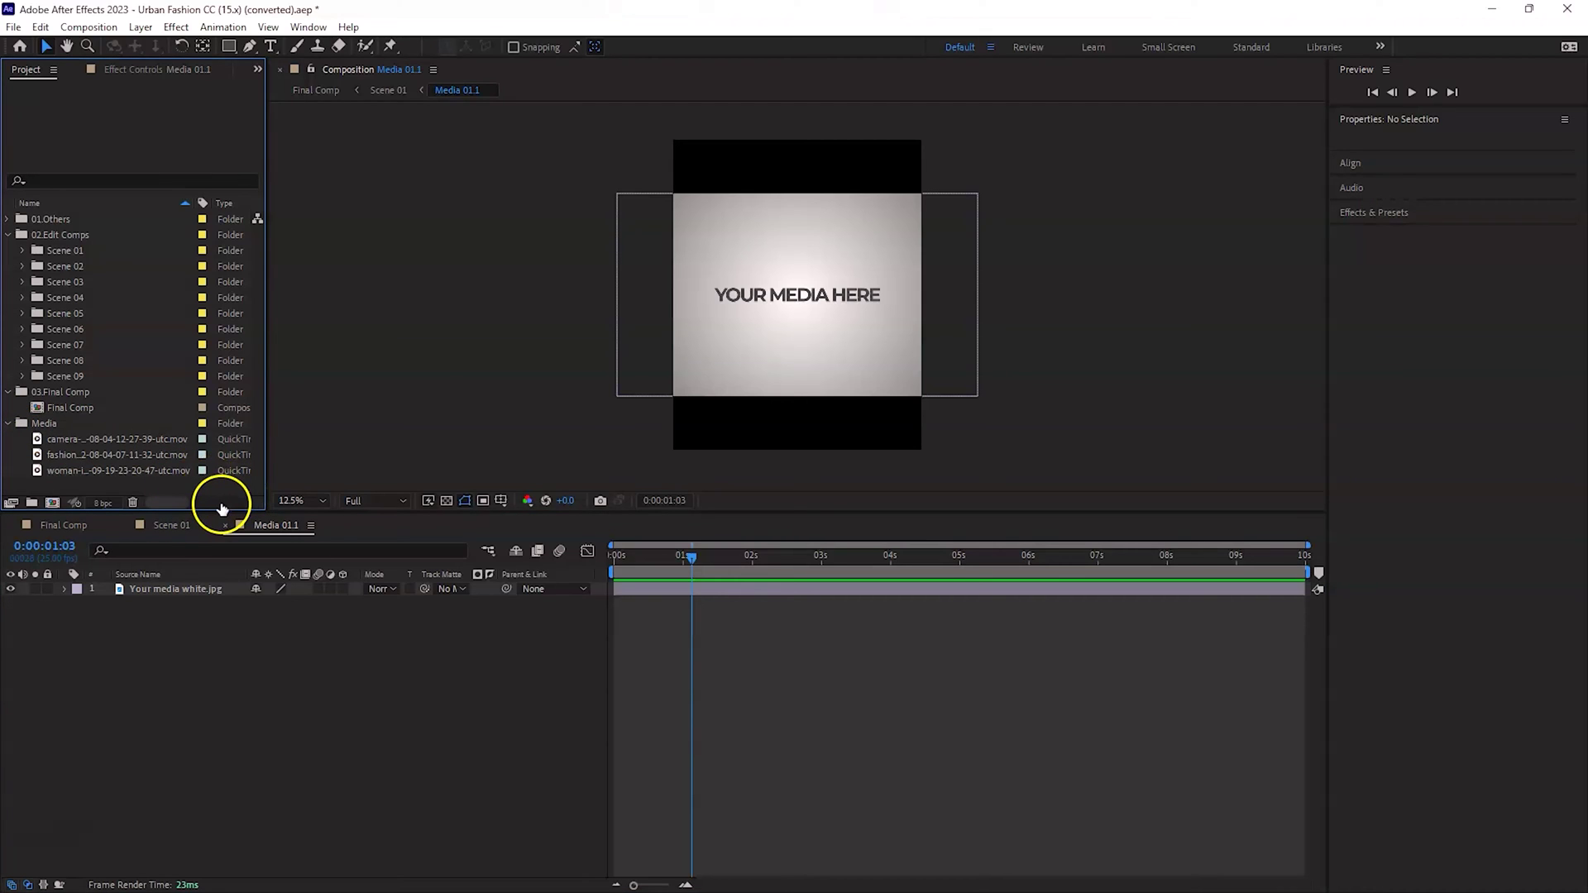
pyautogui.moveTo(221, 512); pyautogui.dragTo(226, 574)
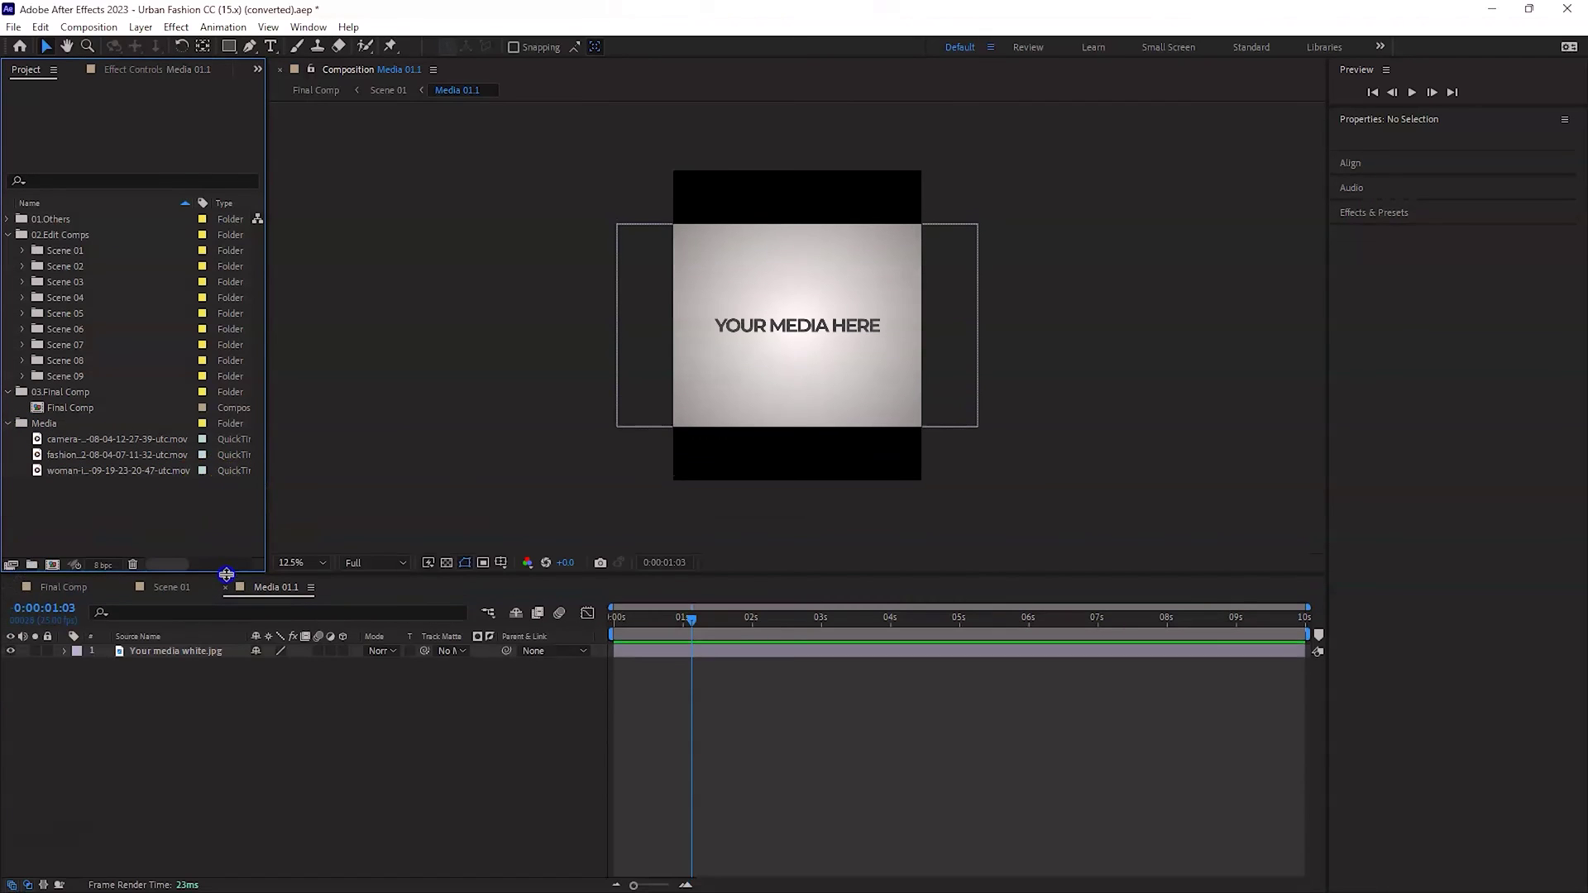
pyautogui.click(160, 438)
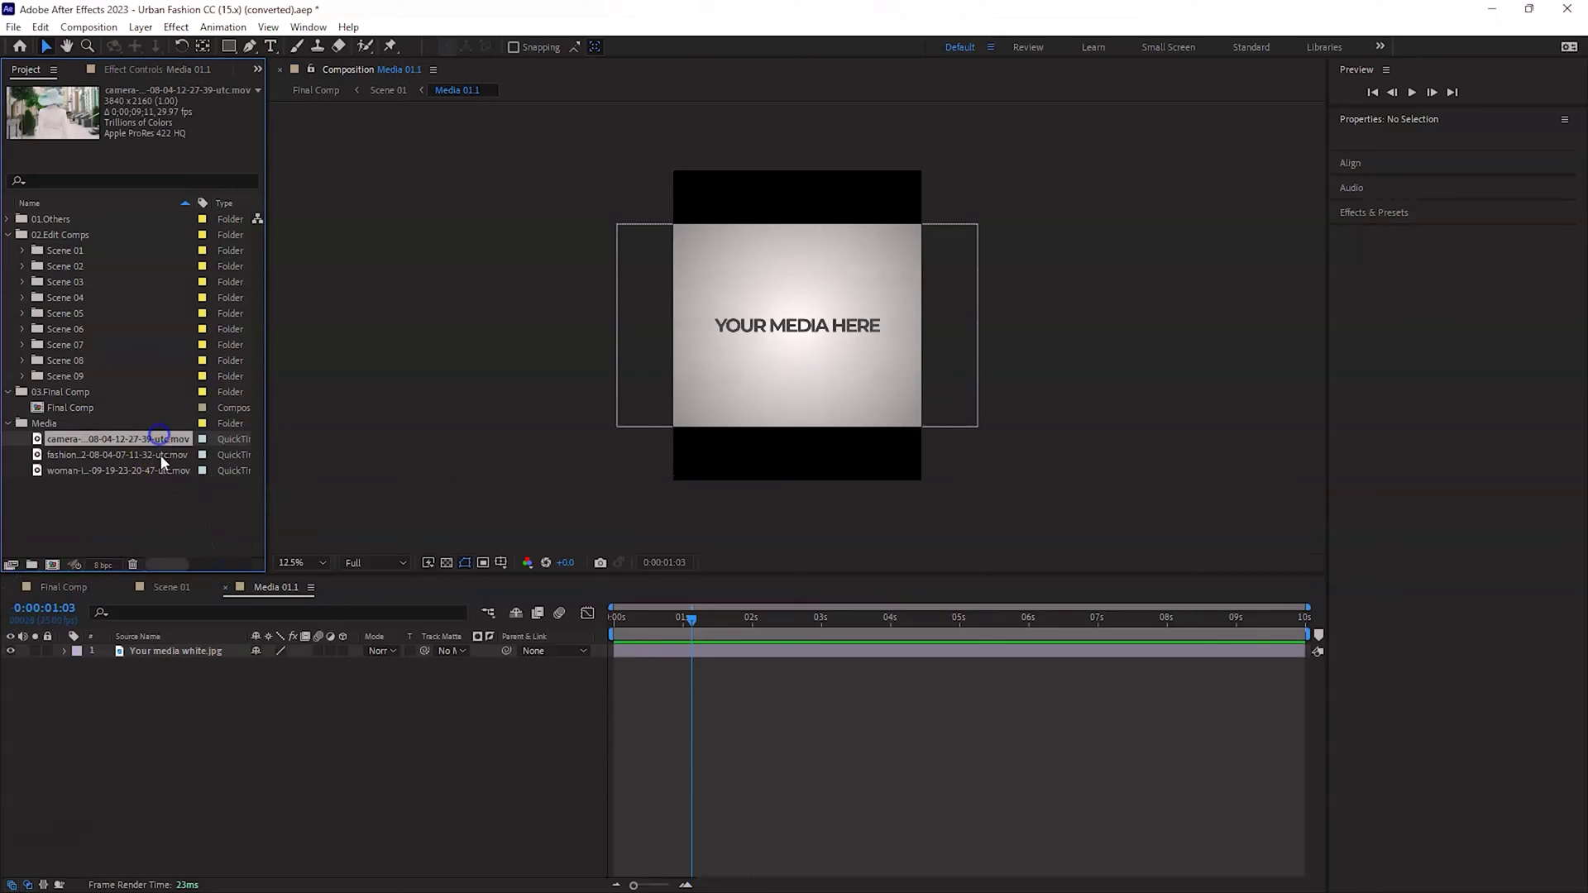
pyautogui.click(137, 454)
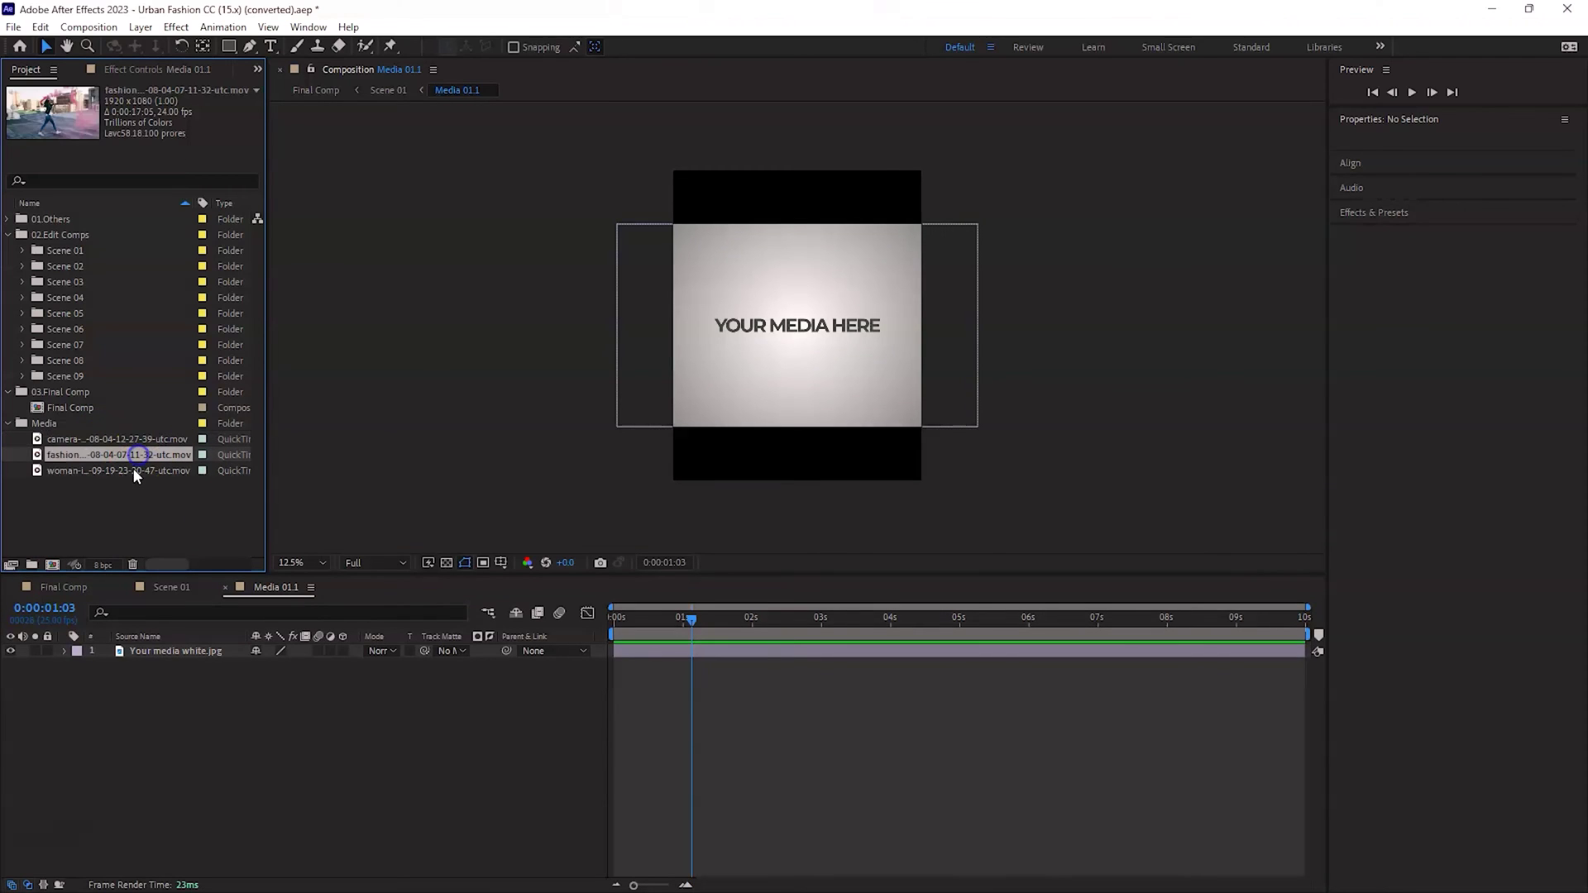
pyautogui.moveTo(142, 454); pyautogui.dragTo(188, 670)
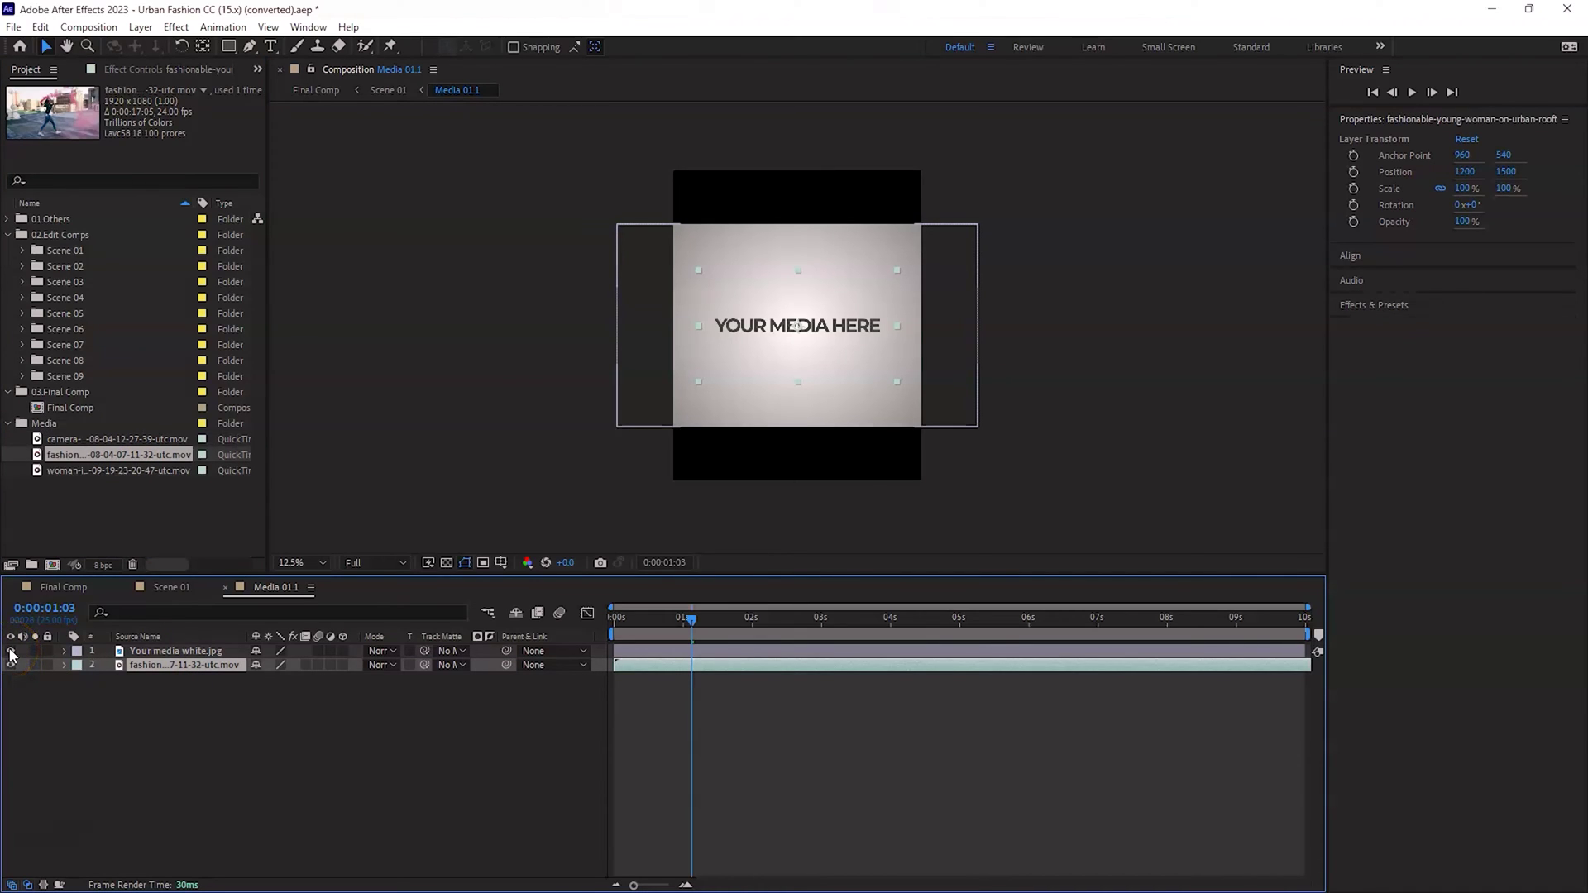
pyautogui.click(11, 651)
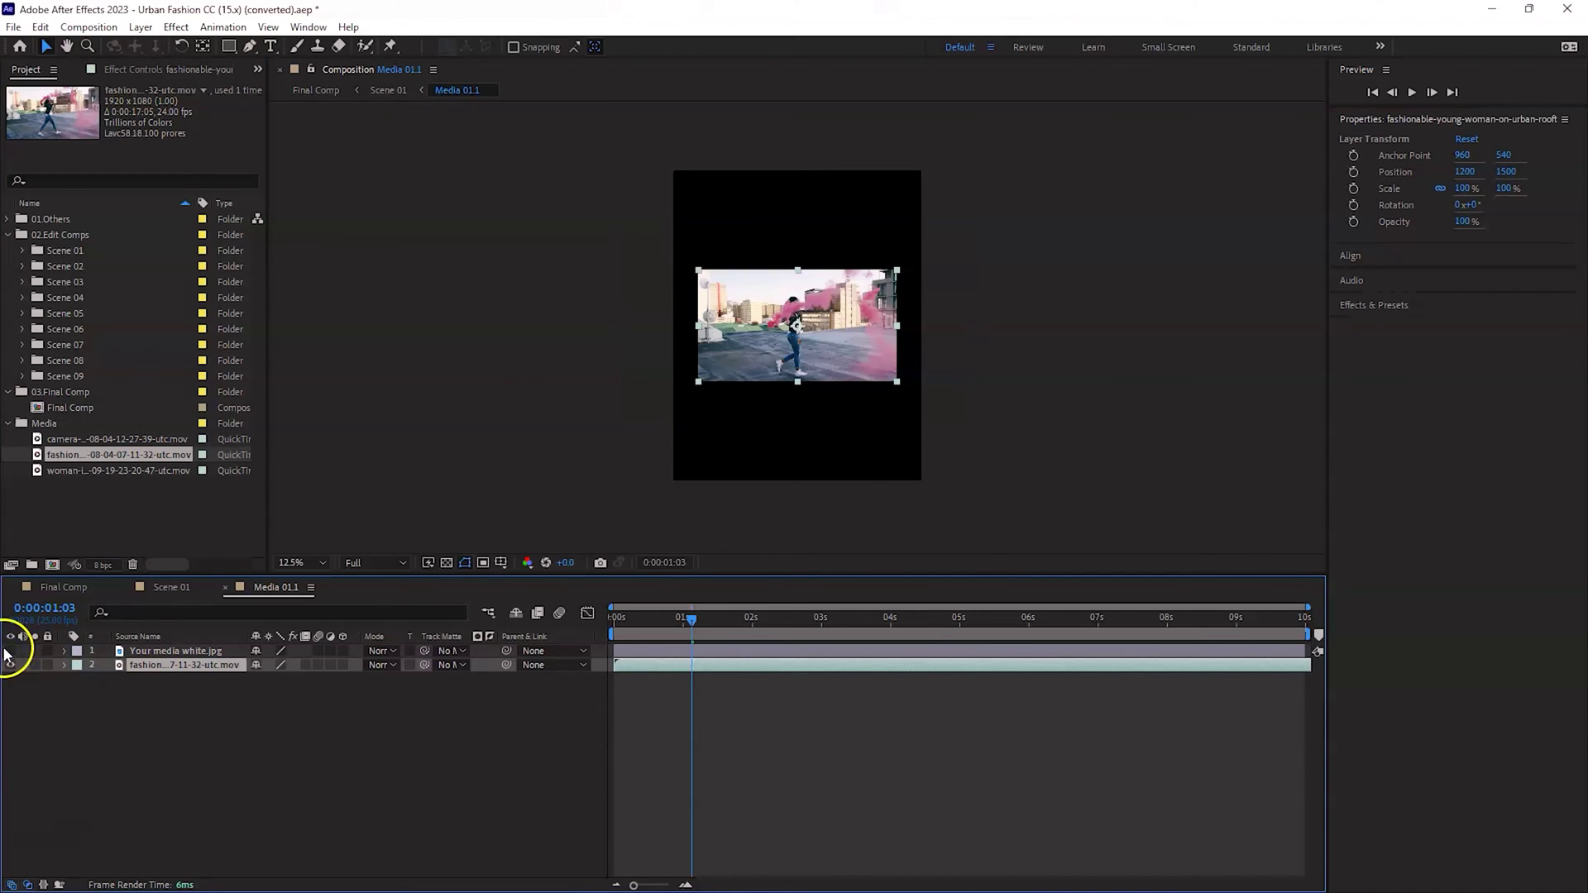
# Step: Scale the rooftop clip to 128% and nudge it lower in the frame
pyautogui.click(172, 672)
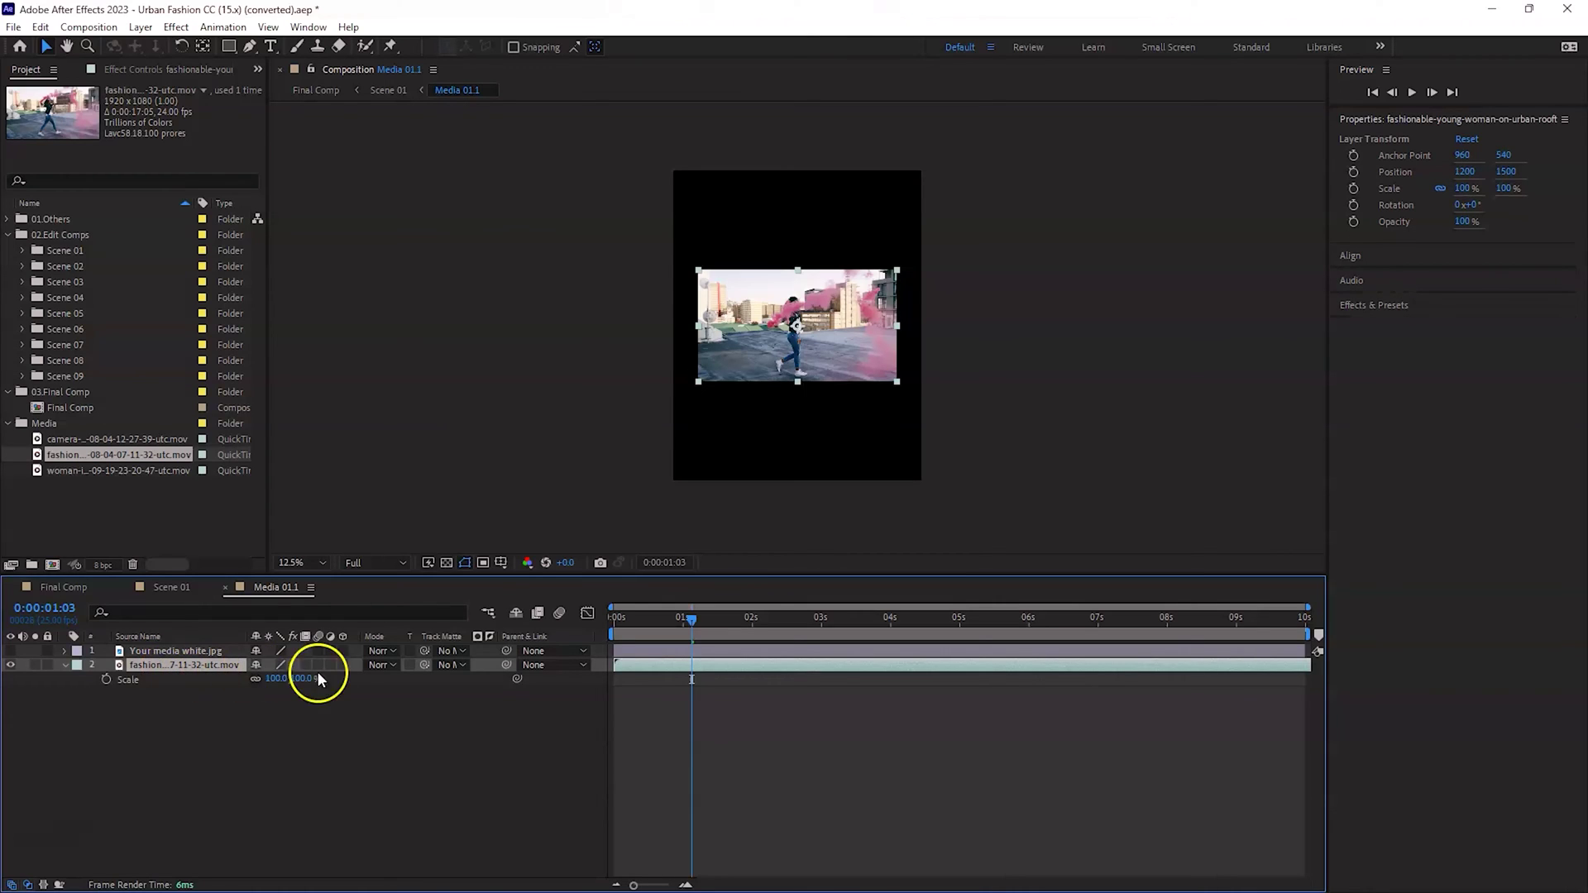
pyautogui.click(278, 679)
pyautogui.moveTo(278, 679); pyautogui.dragTo(301, 679)
pyautogui.click(301, 679)
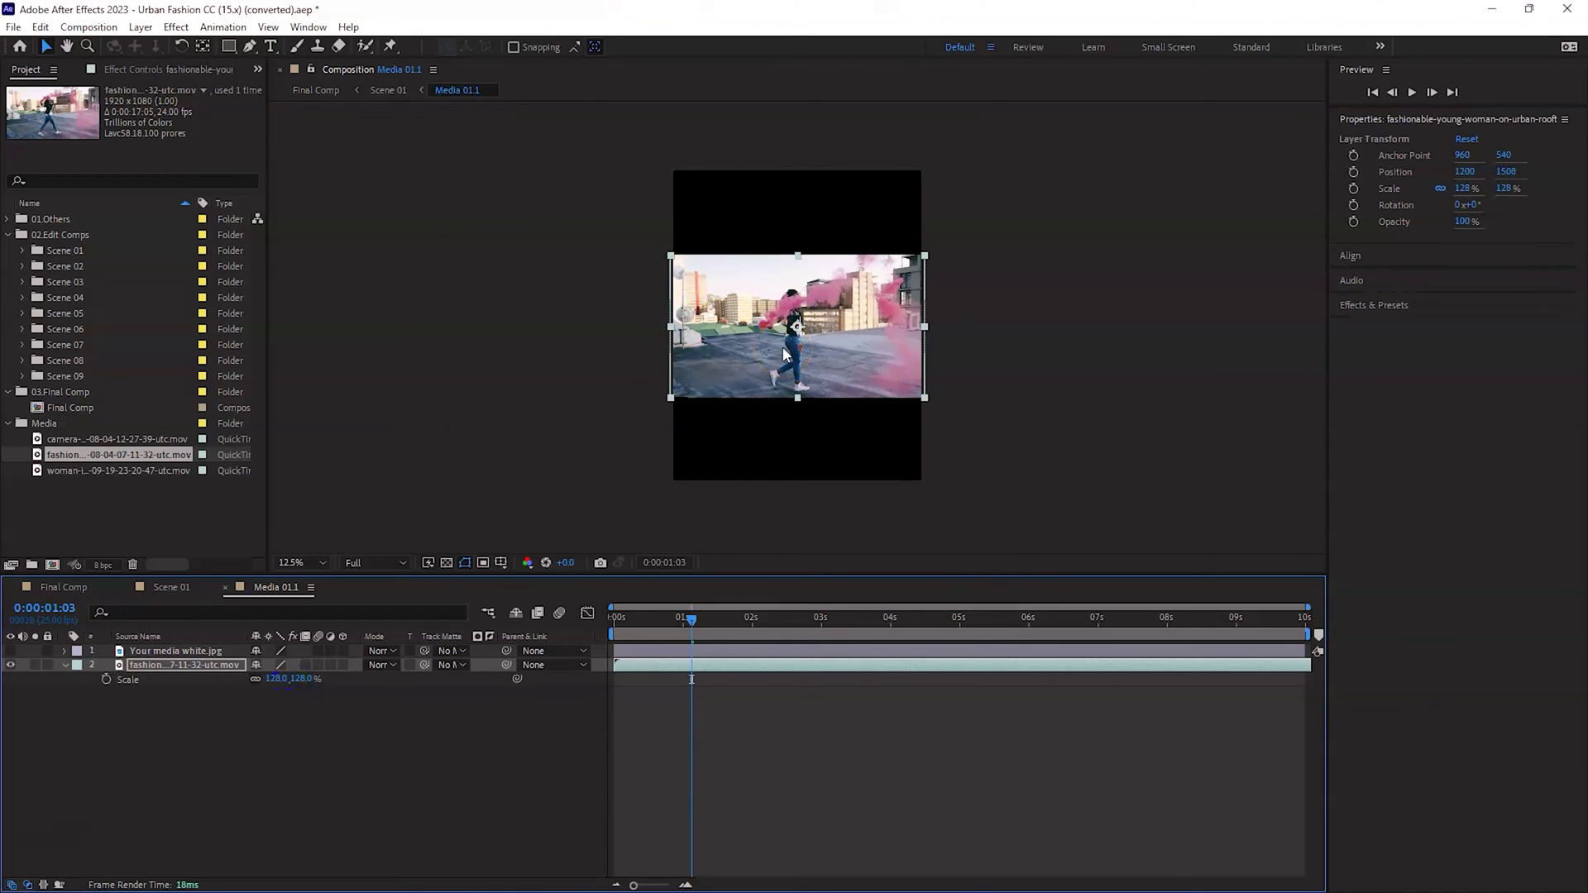
pyautogui.press('Down')
pyautogui.press('Down')
pyautogui.press('Down')
pyautogui.press('Down')
pyautogui.press('Down')
pyautogui.press('Down')
pyautogui.press('Down')
pyautogui.press('Down')
pyautogui.press('Down')
pyautogui.press('Down')
pyautogui.press('Down')
pyautogui.press('Down')
pyautogui.press('Down')
pyautogui.press('Down')
pyautogui.press('Down')
pyautogui.press('Down')
pyautogui.press('Down')
pyautogui.press('Down')
pyautogui.press('Down')
pyautogui.press('Down')
pyautogui.press('Down')
pyautogui.press('Down')
pyautogui.press('Down')
pyautogui.press('Down')
pyautogui.press('Down')
pyautogui.press('Down')
pyautogui.press('Down')
pyautogui.press('Down')
pyautogui.press('Down')
pyautogui.press('Down')
pyautogui.press('Down')
pyautogui.press('Down')
pyautogui.press('Down')
pyautogui.press('Down')
pyautogui.press('Down')
pyautogui.press('Down')
pyautogui.press('Down')
pyautogui.press('Down')
pyautogui.press('Down')
pyautogui.press('Down')
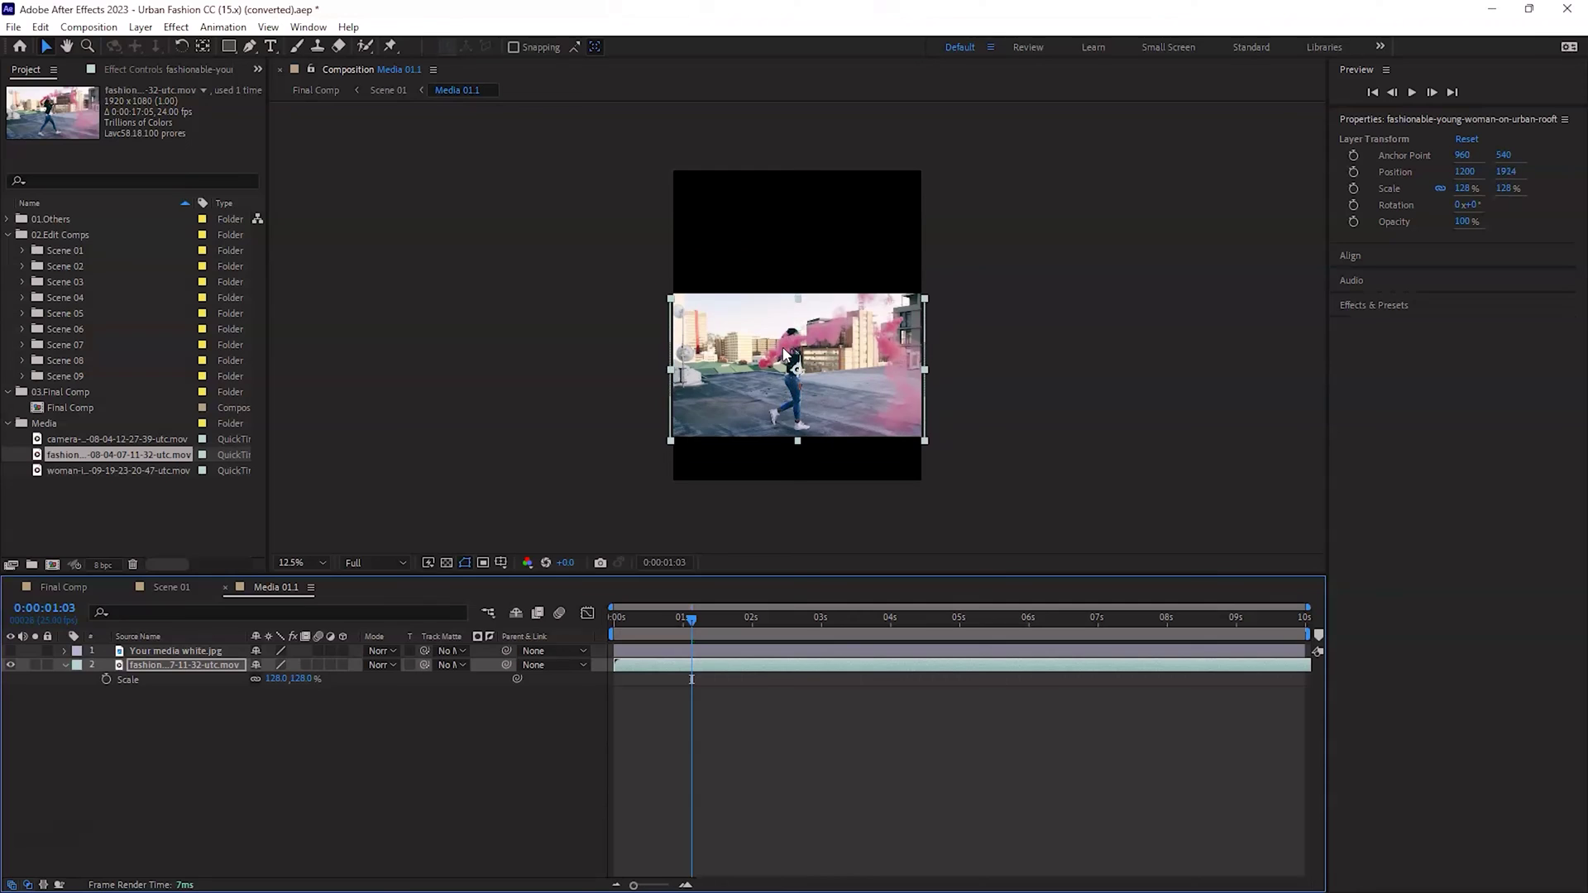
pyautogui.press('Down')
pyautogui.press('Down')
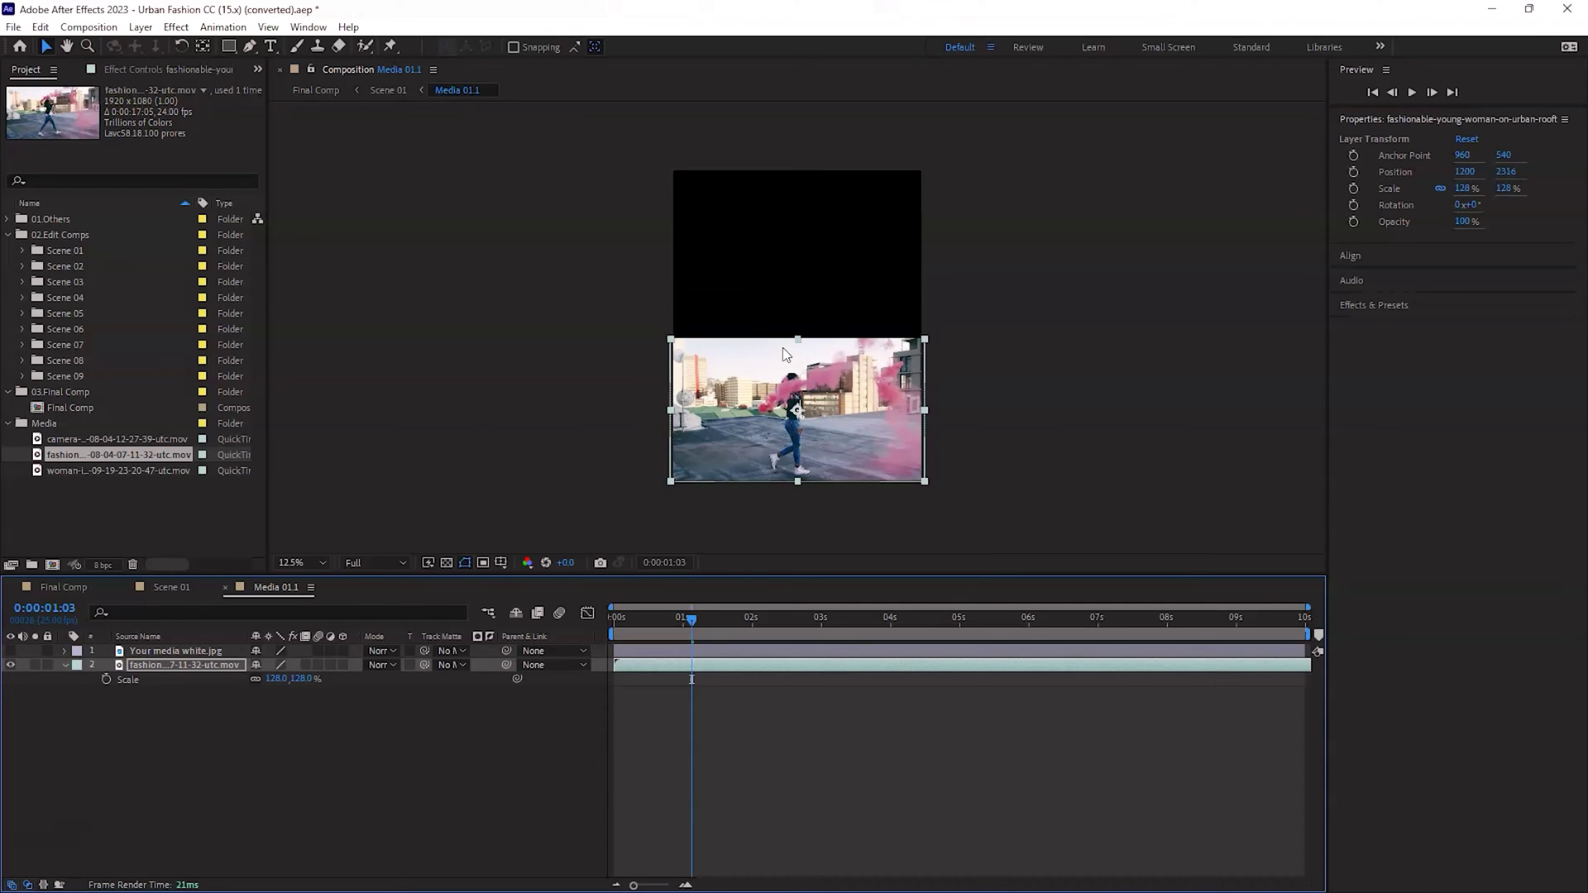
# Step: Check the framing in Scene 01 and nudge the footage up to Position Y 1612
pyautogui.click(170, 587)
pyautogui.moveTo(171, 587); pyautogui.dragTo(256, 578)
pyautogui.click(258, 587)
pyautogui.press('Up')
pyautogui.press('Up')
pyautogui.press('Up')
pyautogui.press('Up')
pyautogui.press('Up')
pyautogui.press('Up')
pyautogui.press('Up')
pyautogui.press('Up')
pyautogui.press('Up')
pyautogui.press('Up')
pyautogui.press('Up')
pyautogui.press('Up')
pyautogui.press('Up')
pyautogui.press('Up')
pyautogui.press('Up')
pyautogui.press('Up')
pyautogui.press('Up')
pyautogui.press('Up')
pyautogui.press('Up')
pyautogui.press('Up')
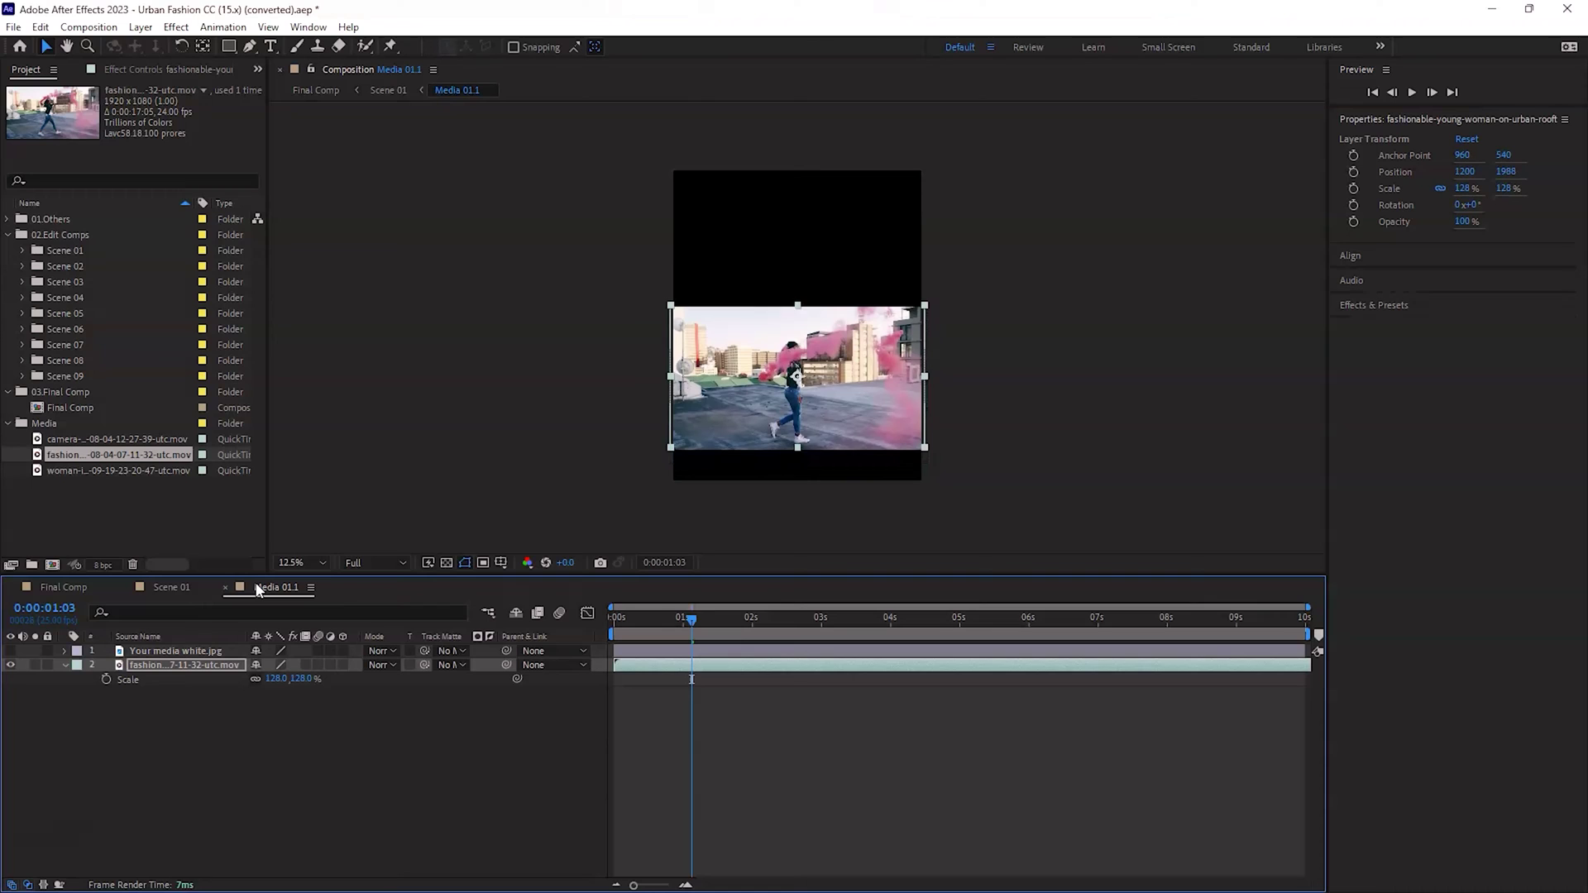
pyautogui.press('Up')
pyautogui.press('Up')
pyautogui.press('Up')
pyautogui.press('Up')
pyautogui.press('Up')
pyautogui.press('Up')
pyautogui.press('Up')
pyautogui.press('Up')
pyautogui.press('Up')
pyautogui.press('Up')
pyautogui.press('Up')
pyautogui.press('Up')
pyautogui.press('Up')
pyautogui.press('Up')
pyautogui.press('Up')
pyautogui.press('Up')
pyautogui.press('Up')
pyautogui.press('Up')
pyautogui.press('Up')
pyautogui.press('Up')
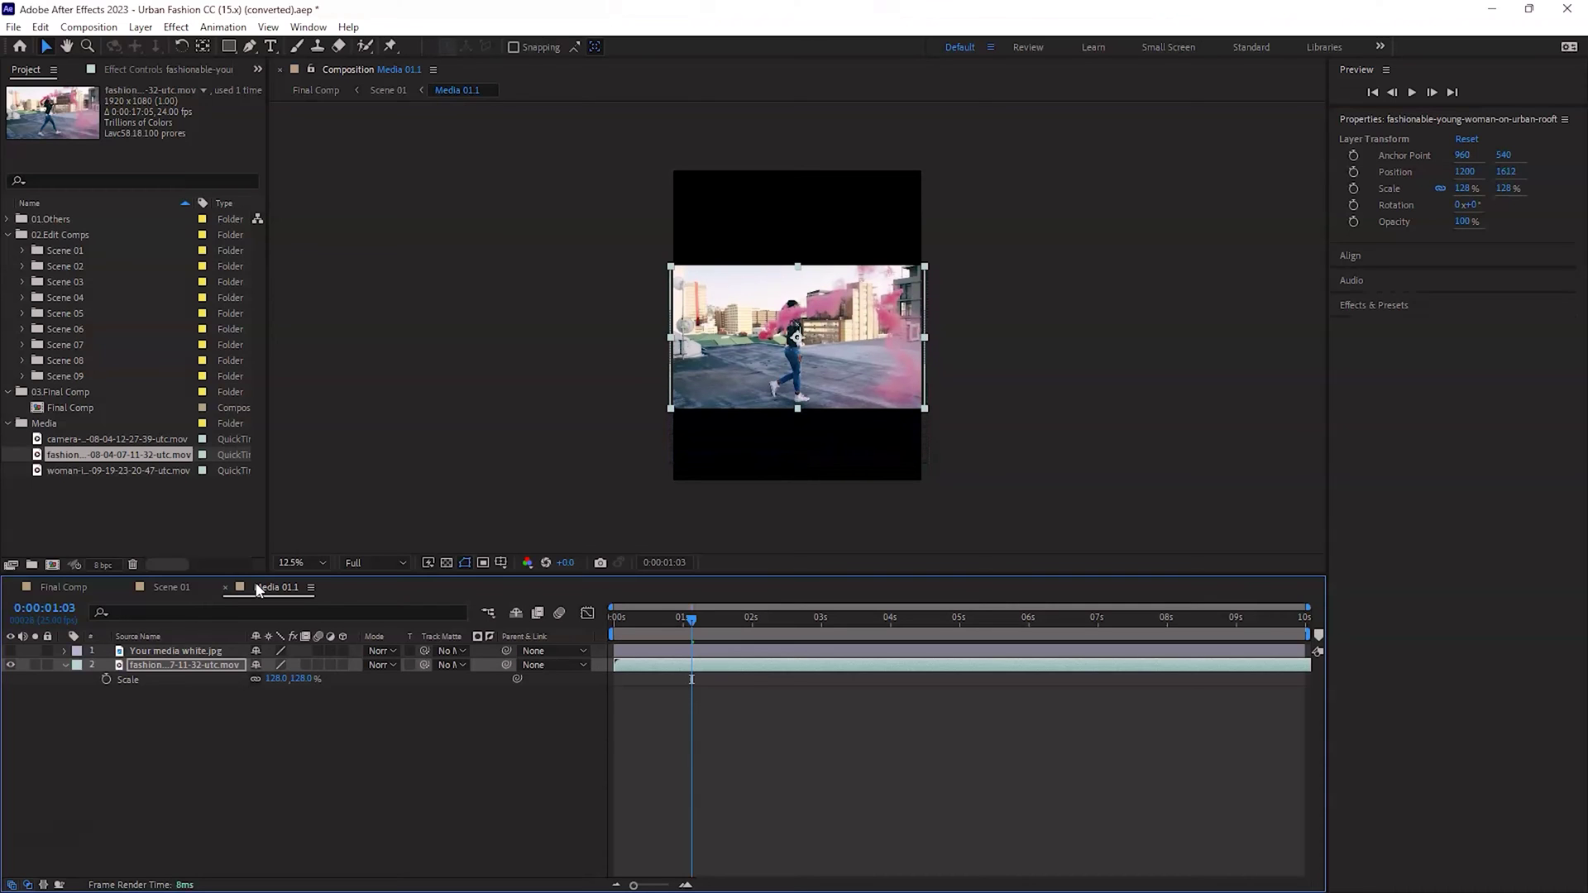
# Step: Preview Scene 01 from near the start, stopping at 3:19
pyautogui.click(173, 587)
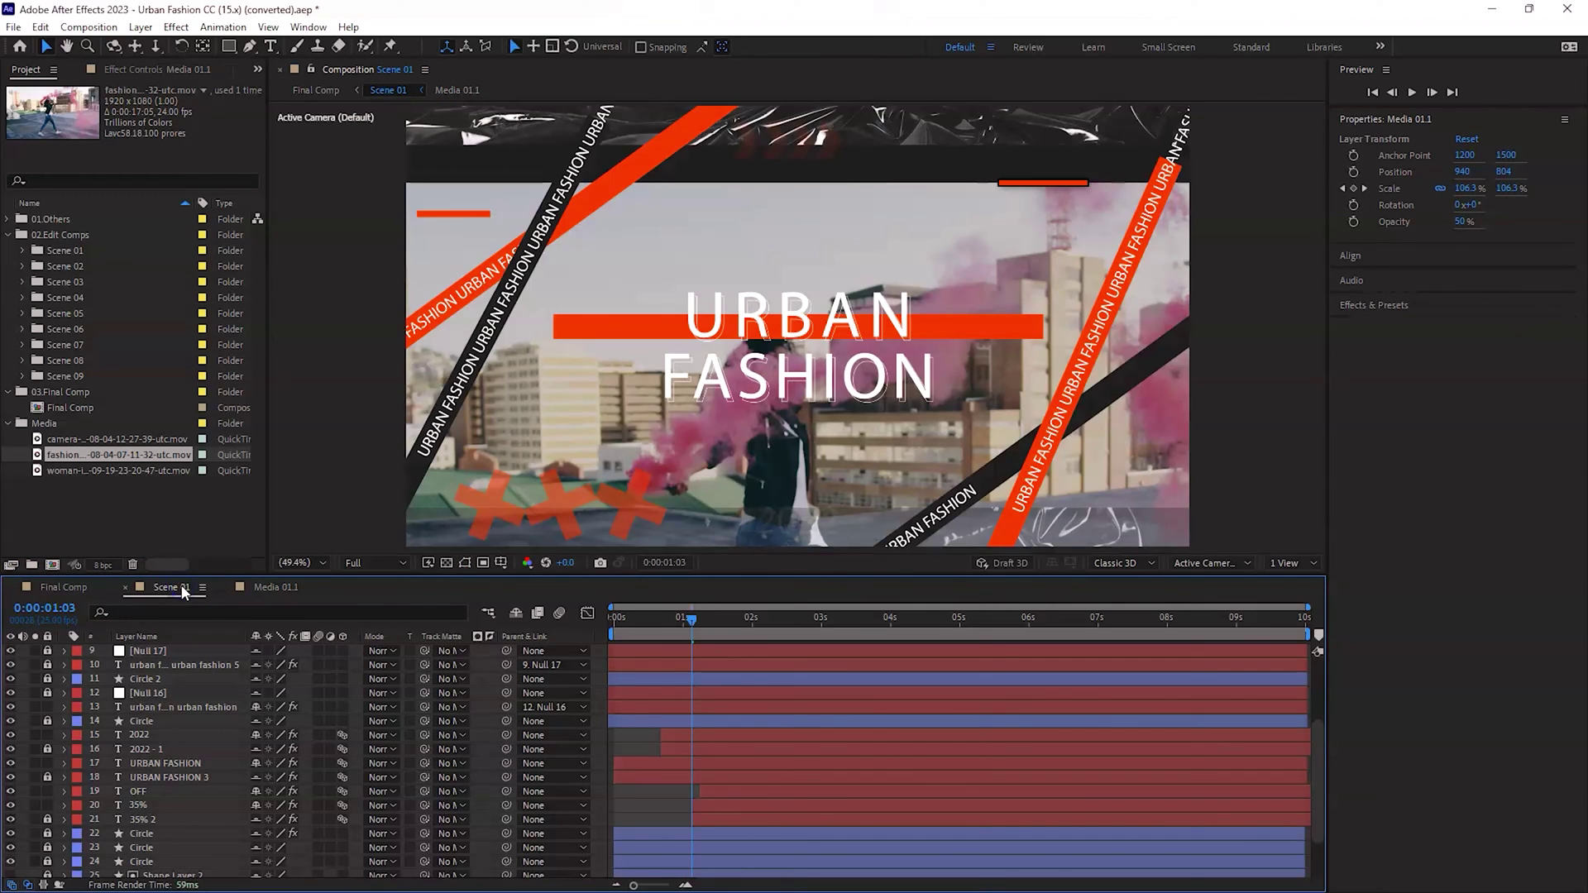
pyautogui.click(637, 615)
pyautogui.press('space')
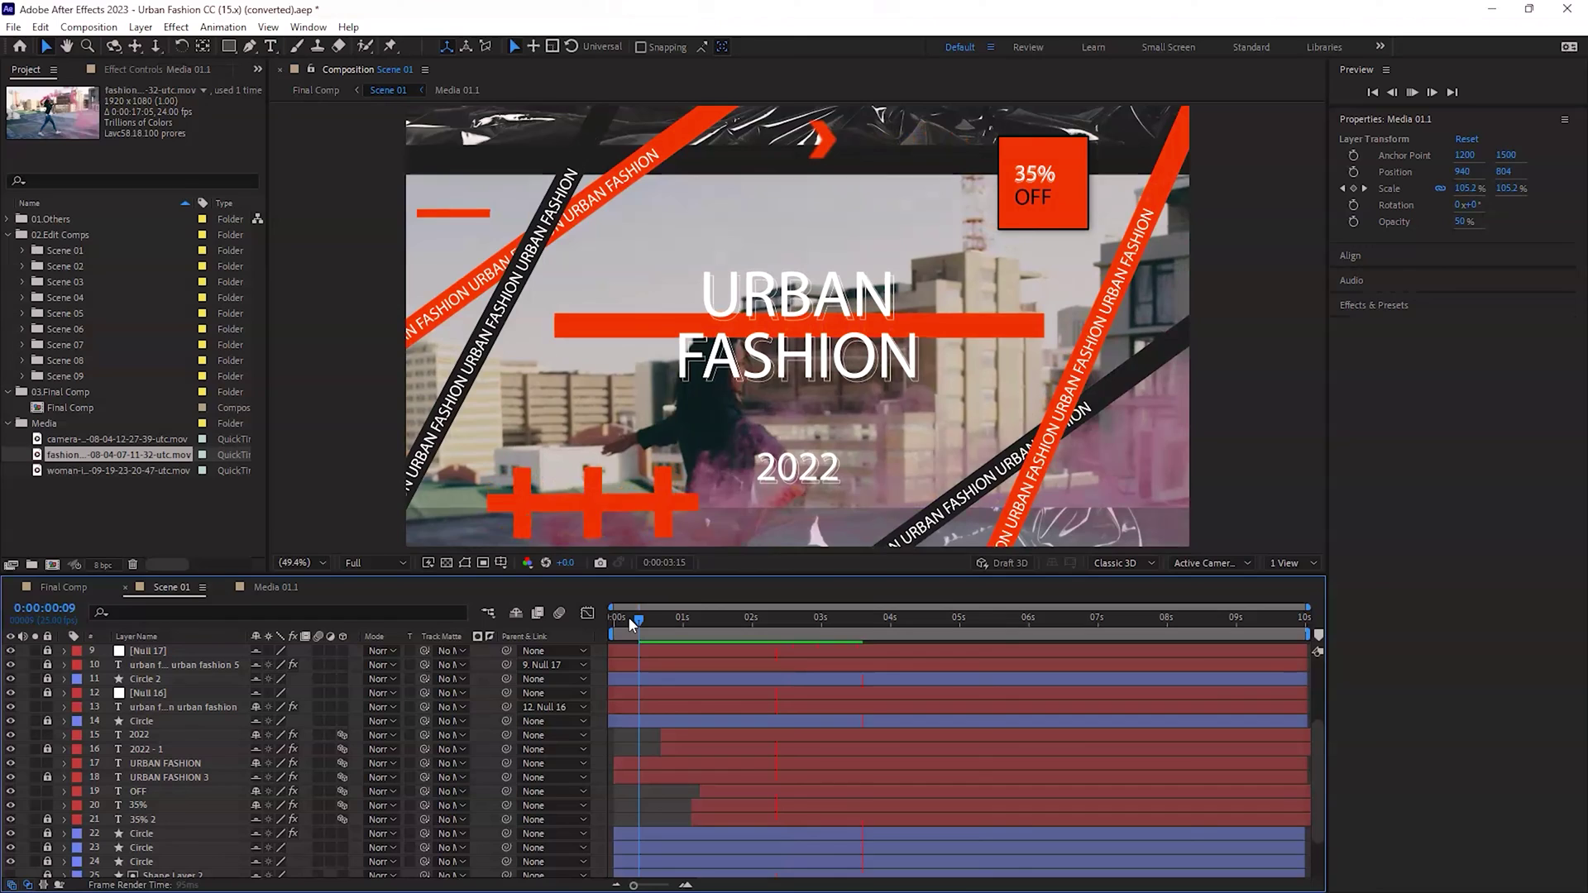
pyautogui.press('space')
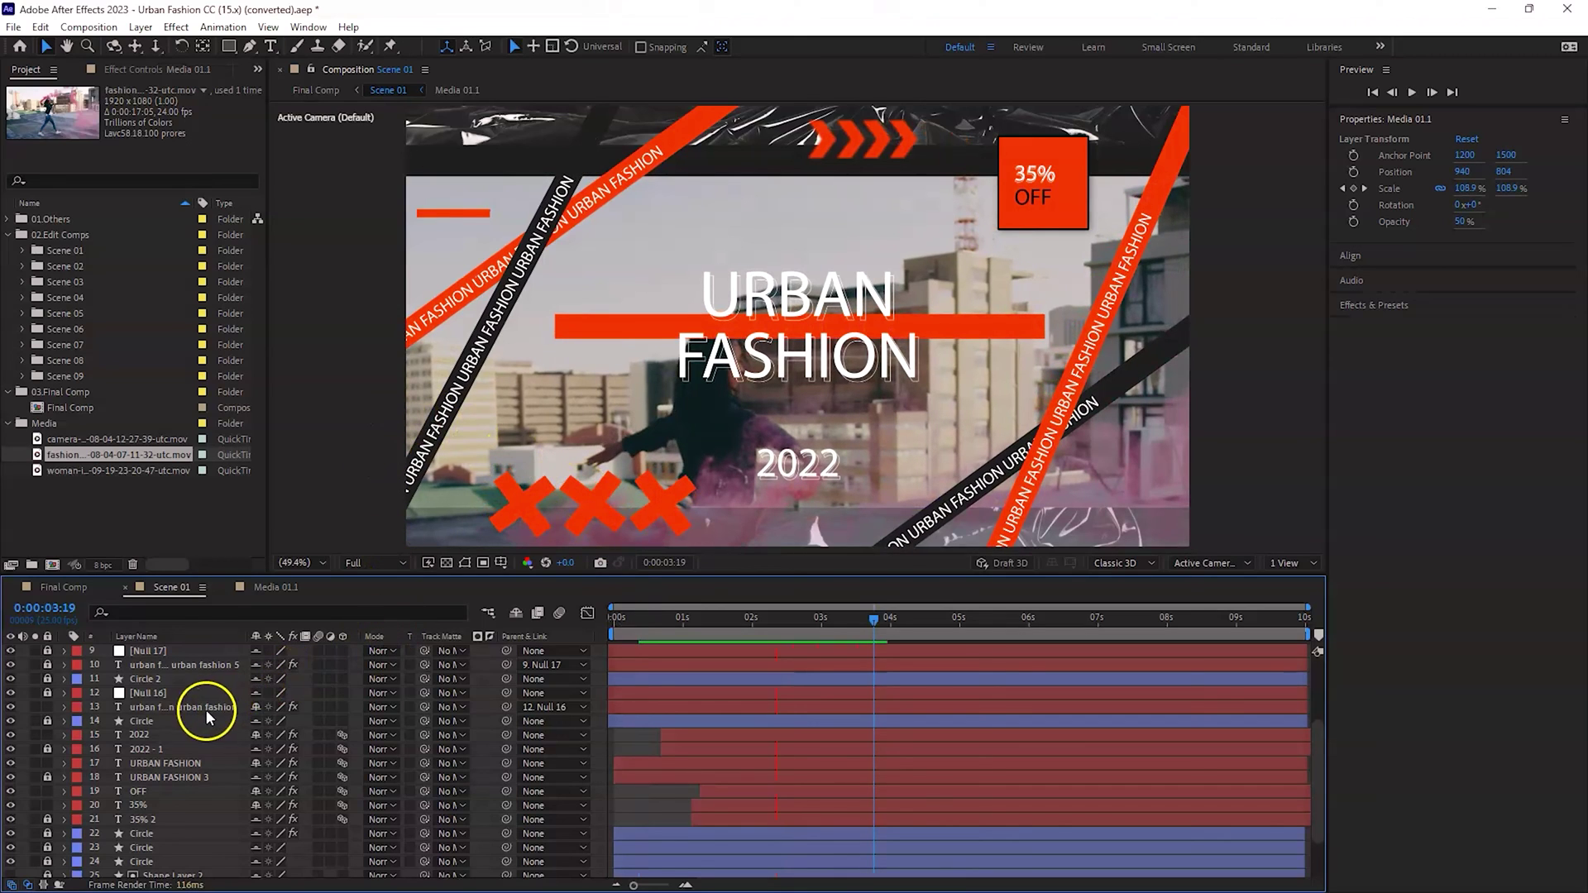
# Step: Hide Scene 01's shy layers and close the Media 01.1 composition
pyautogui.click(515, 613)
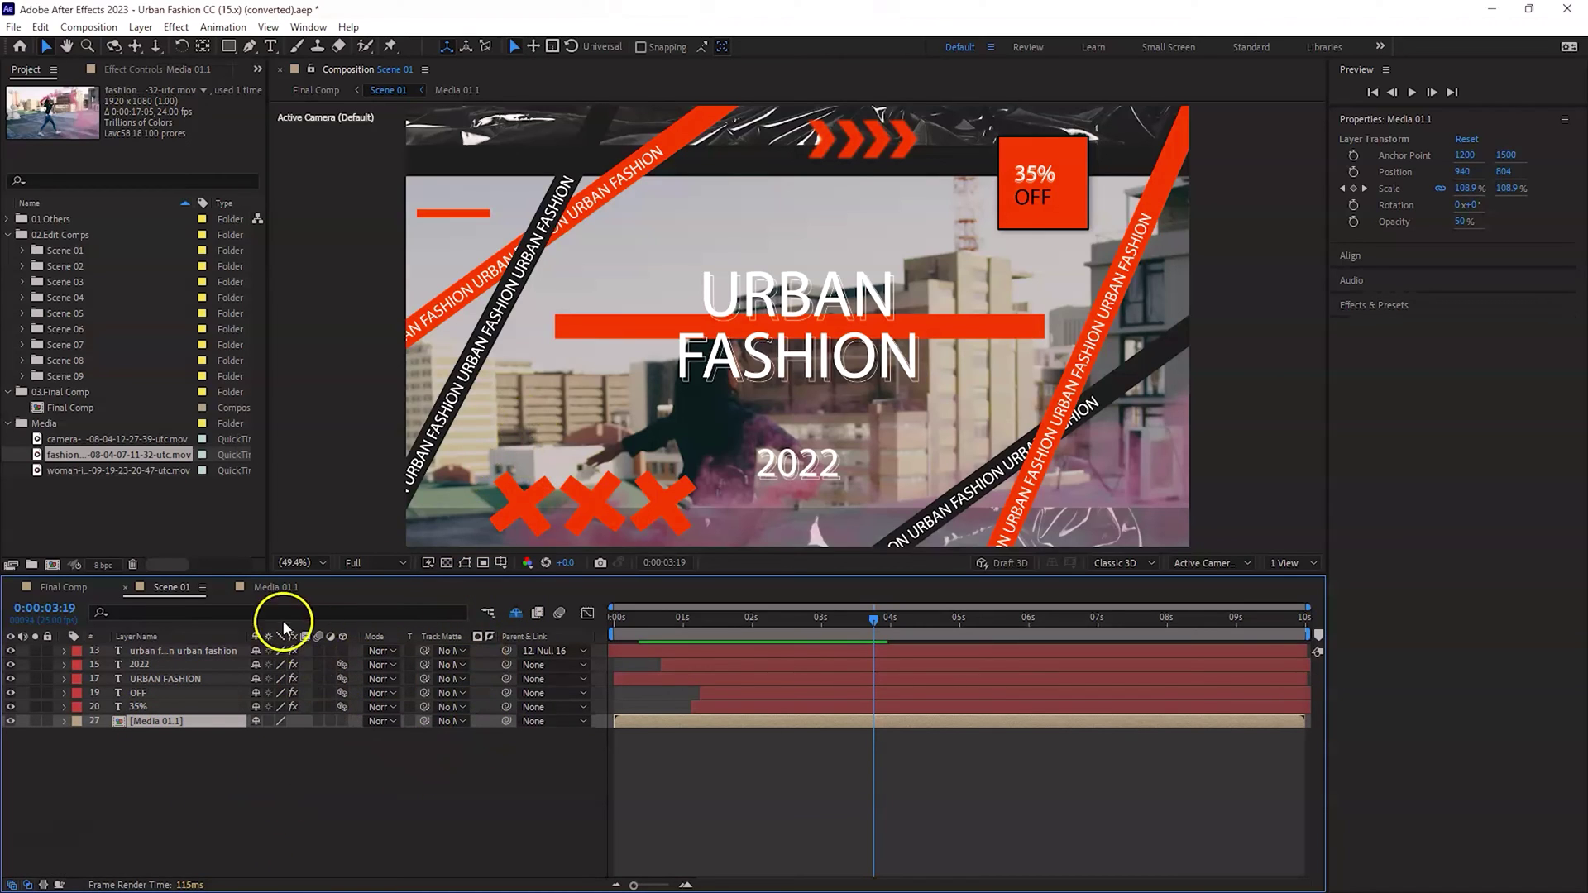
pyautogui.click(276, 587)
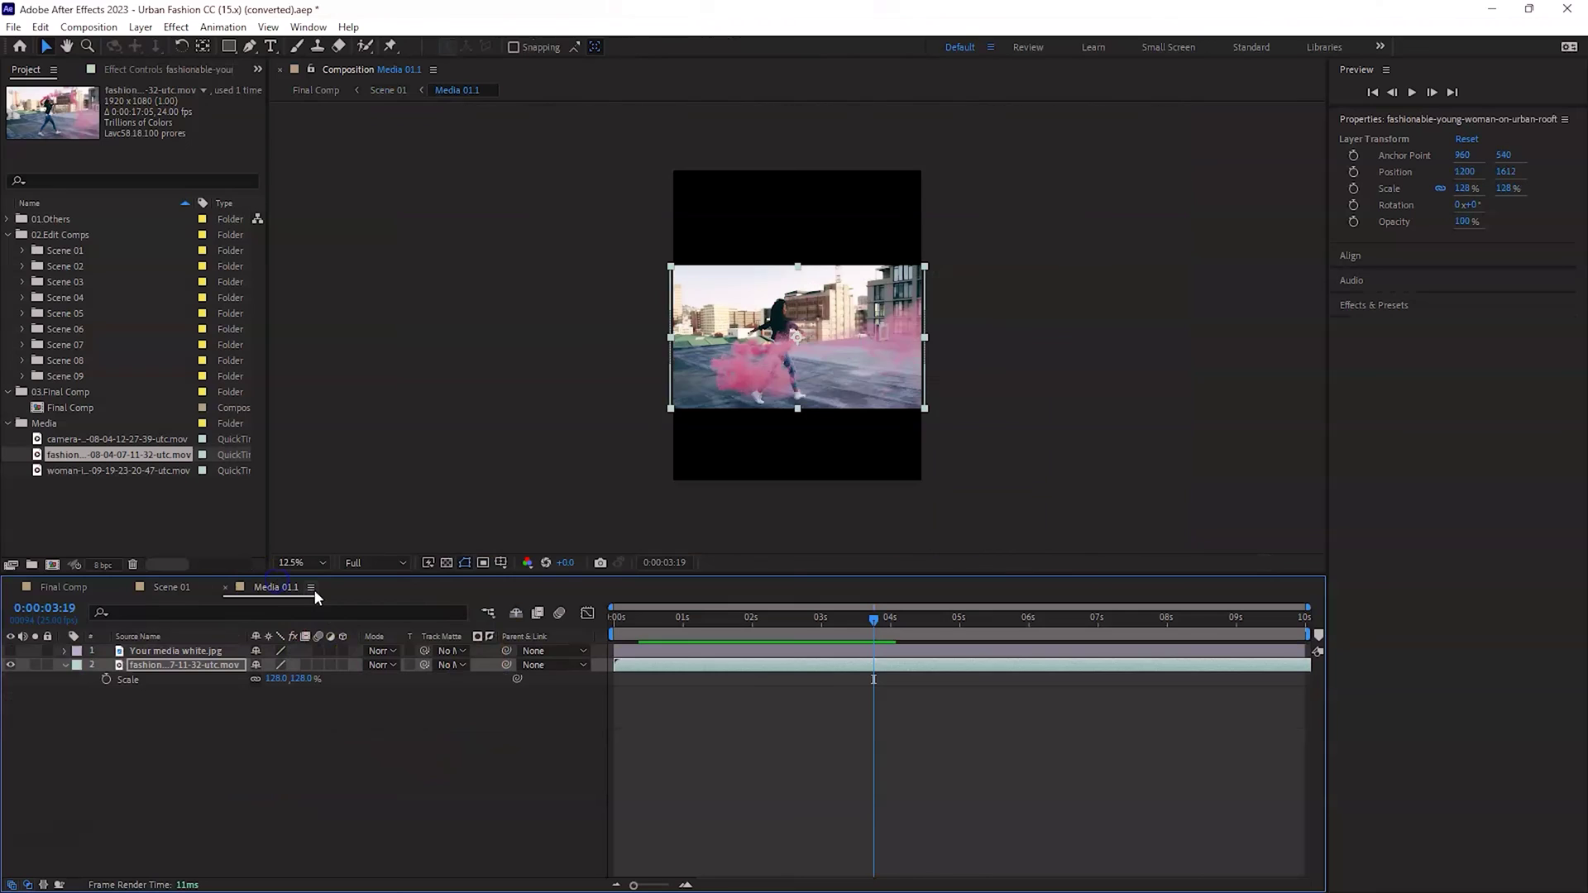
pyautogui.click(227, 587)
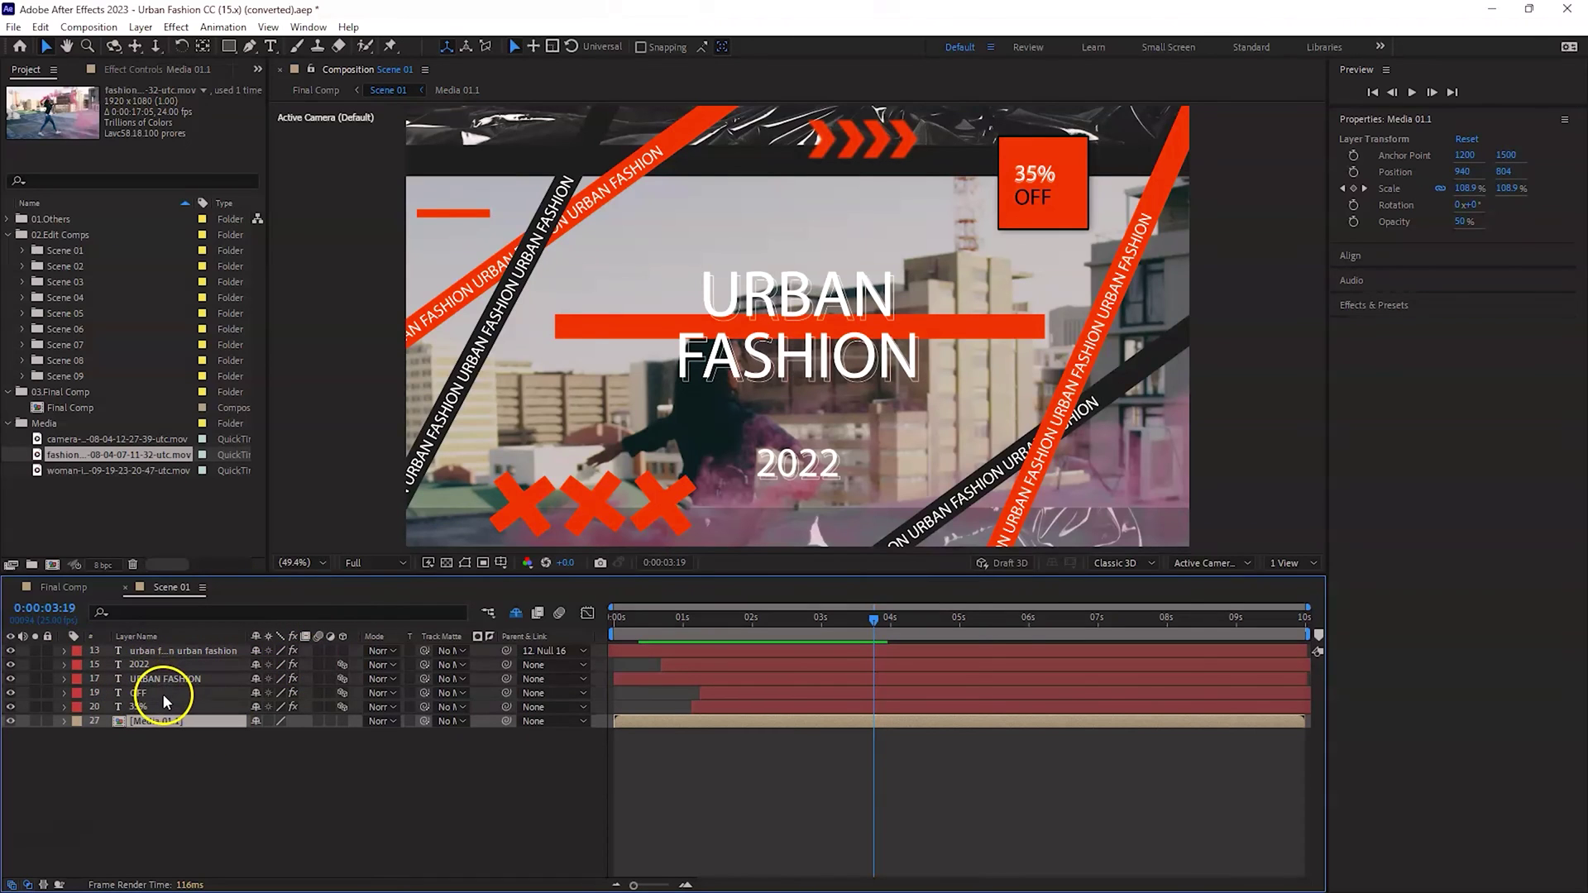
# Step: Change the Scene 01 sale badge text from 35% to 45%
pyautogui.click(135, 707)
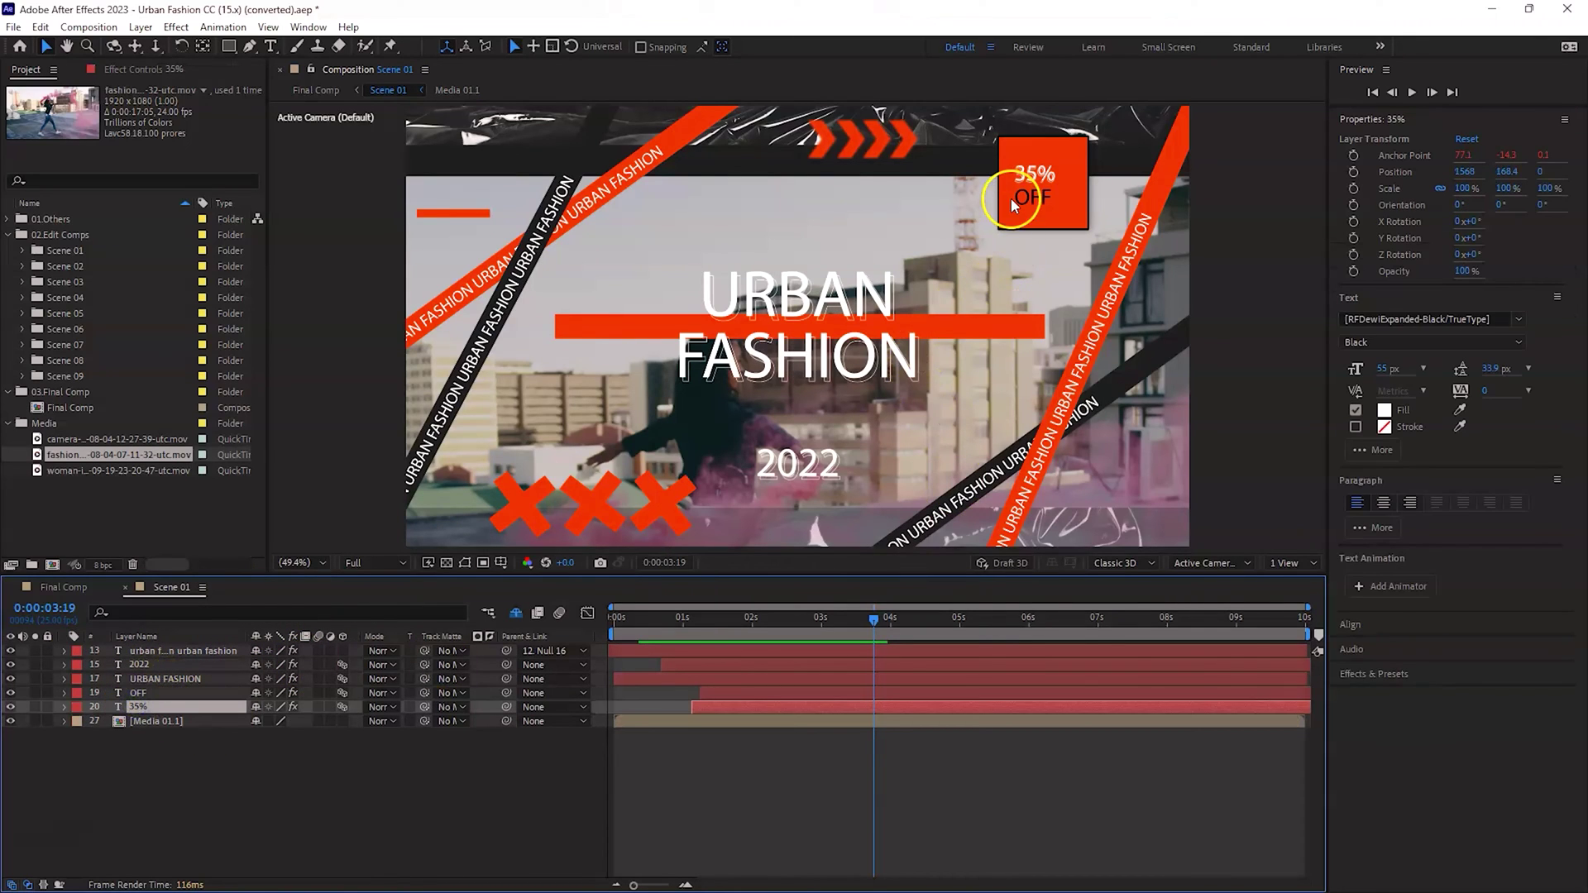
pyautogui.click(261, 610)
pyautogui.doubleClick(136, 705)
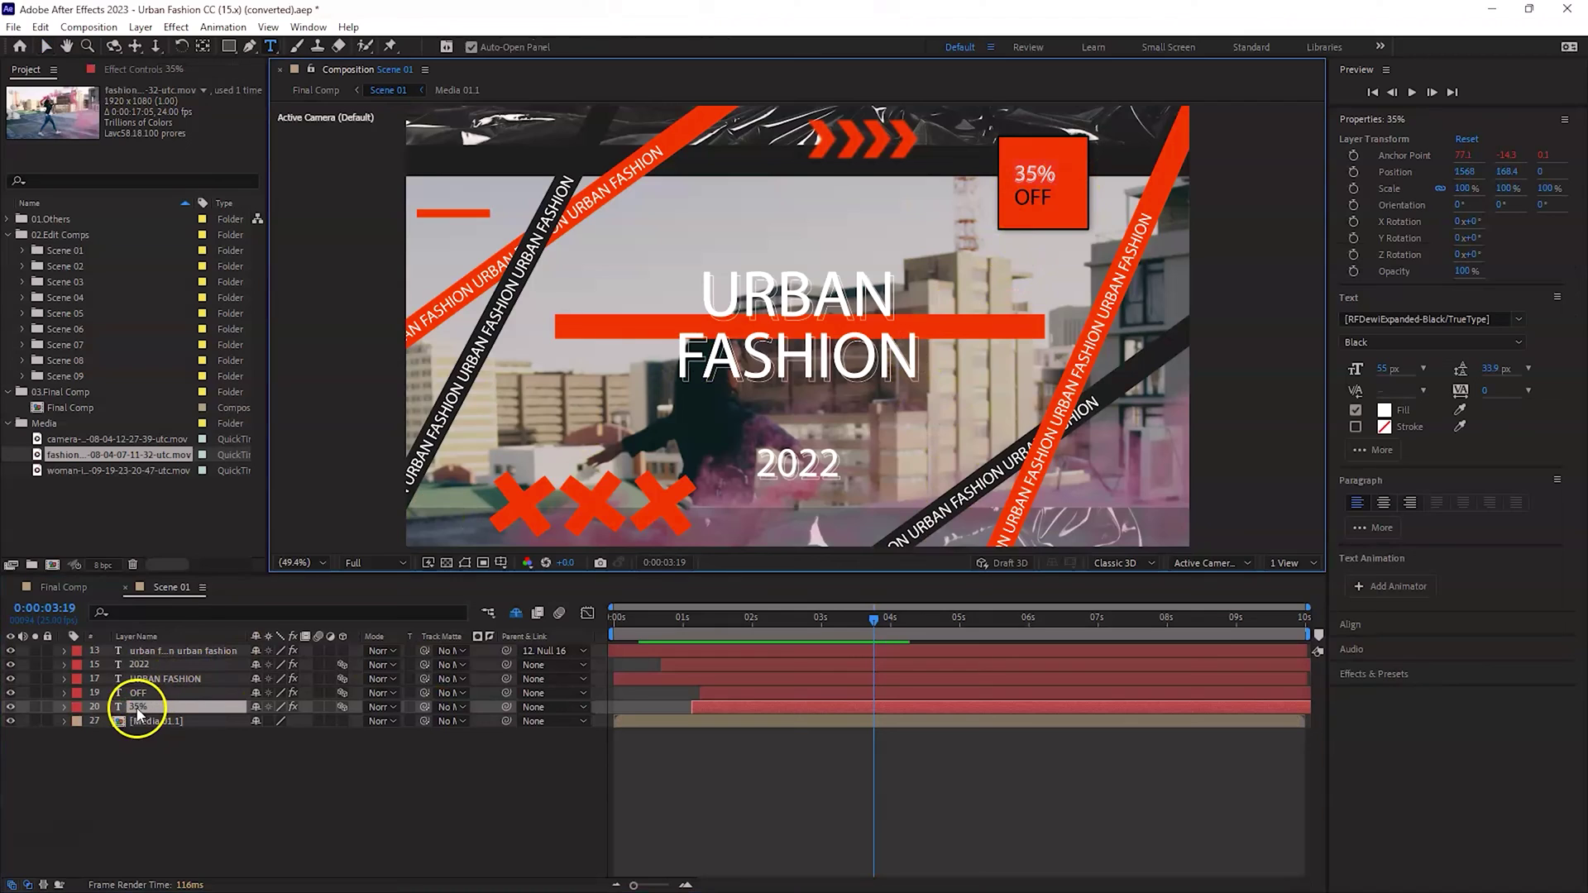
pyautogui.click(1030, 170)
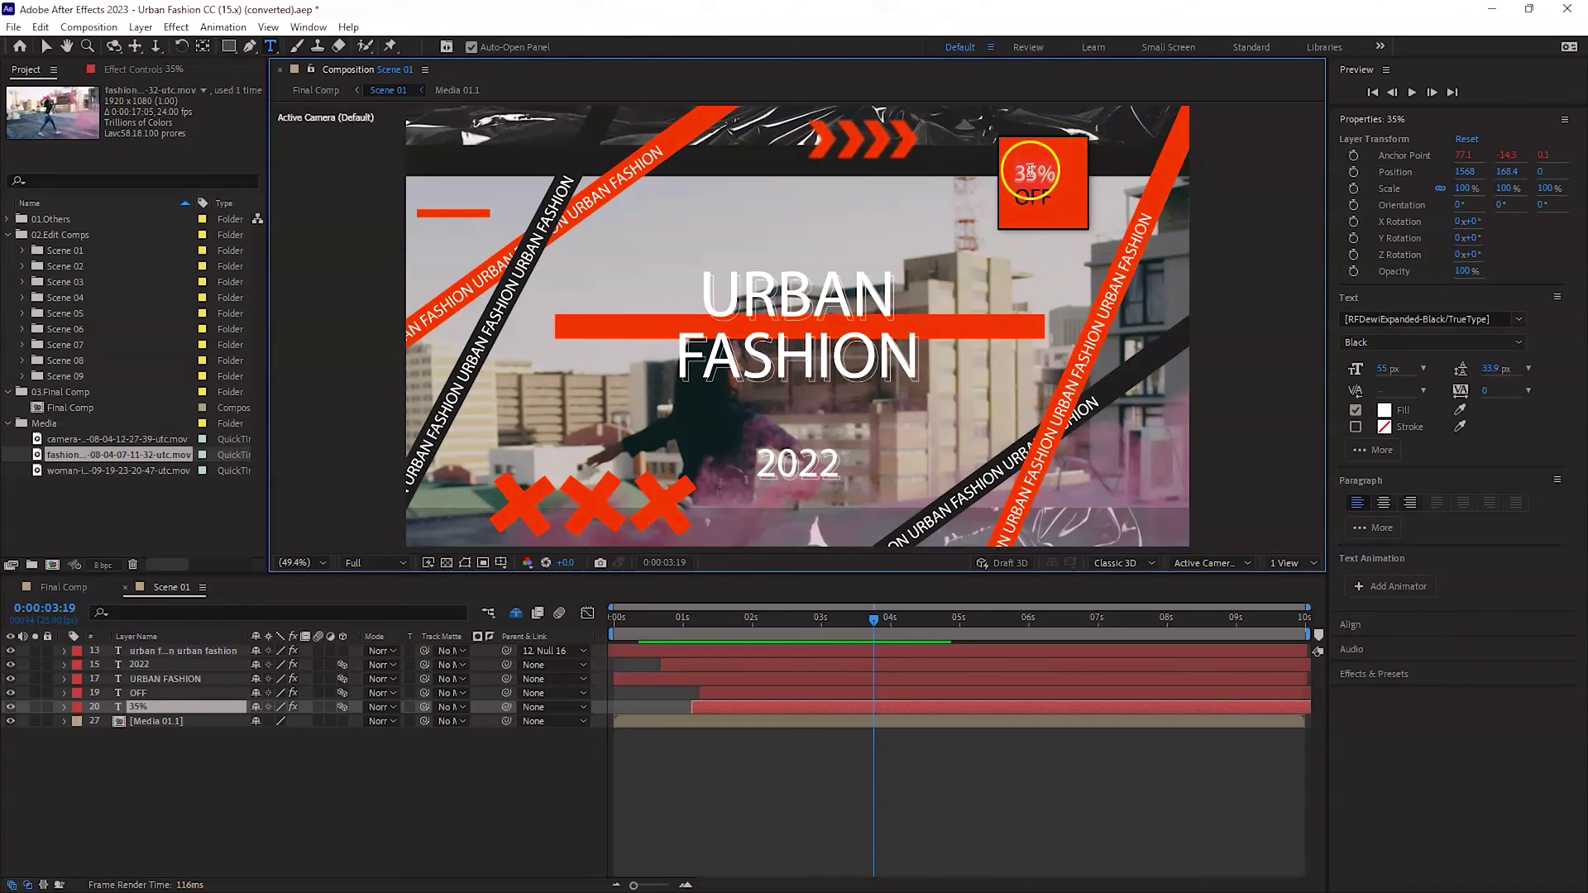
pyautogui.press('BackSpace')
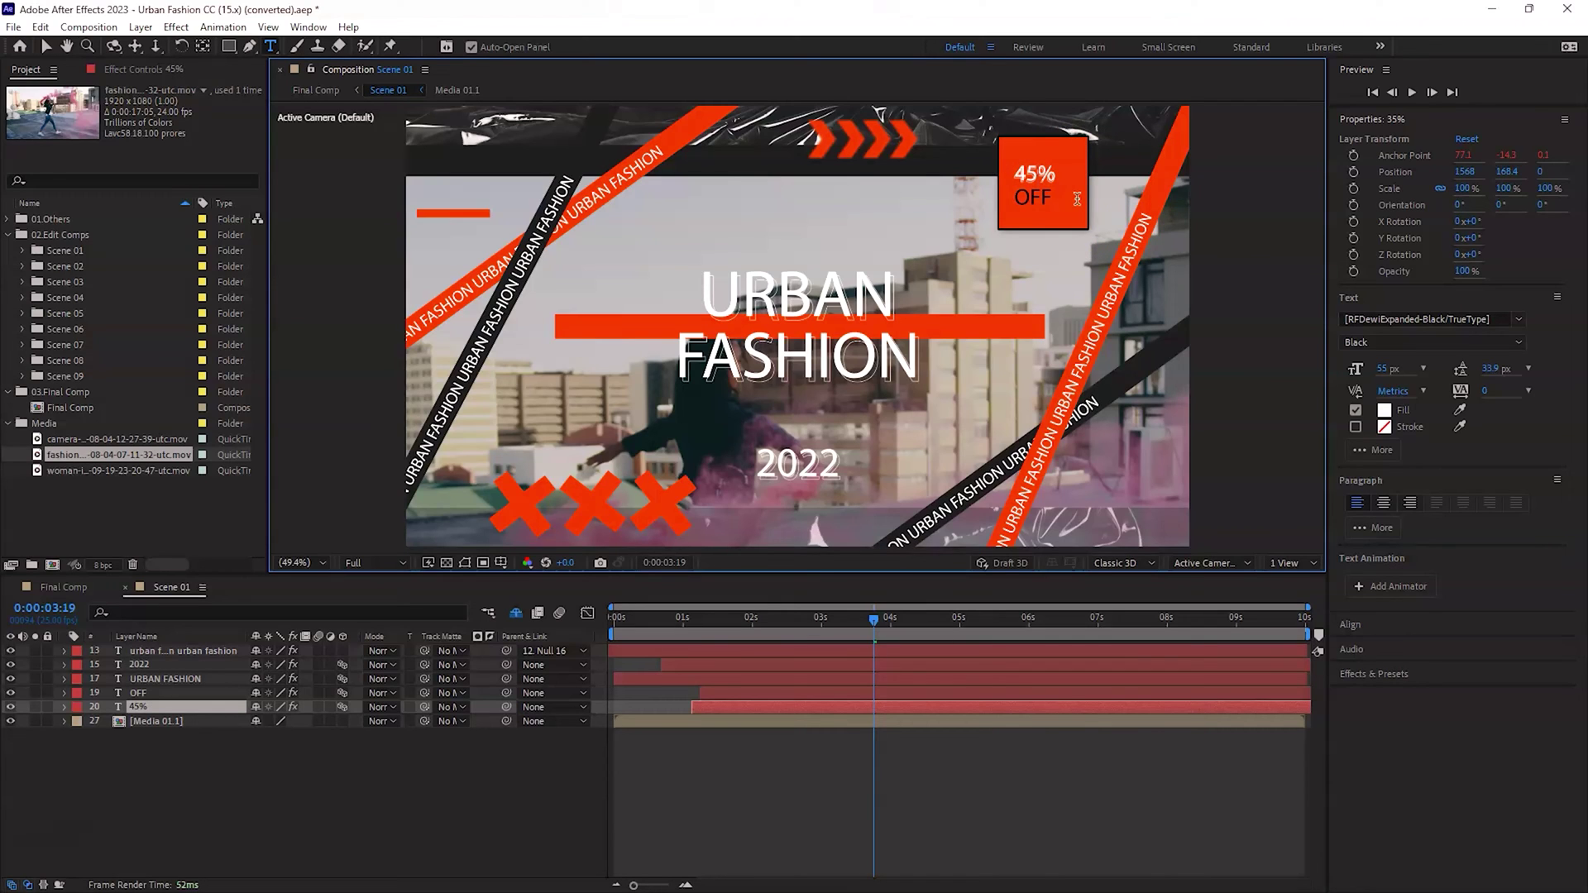
pyautogui.click(383, 773)
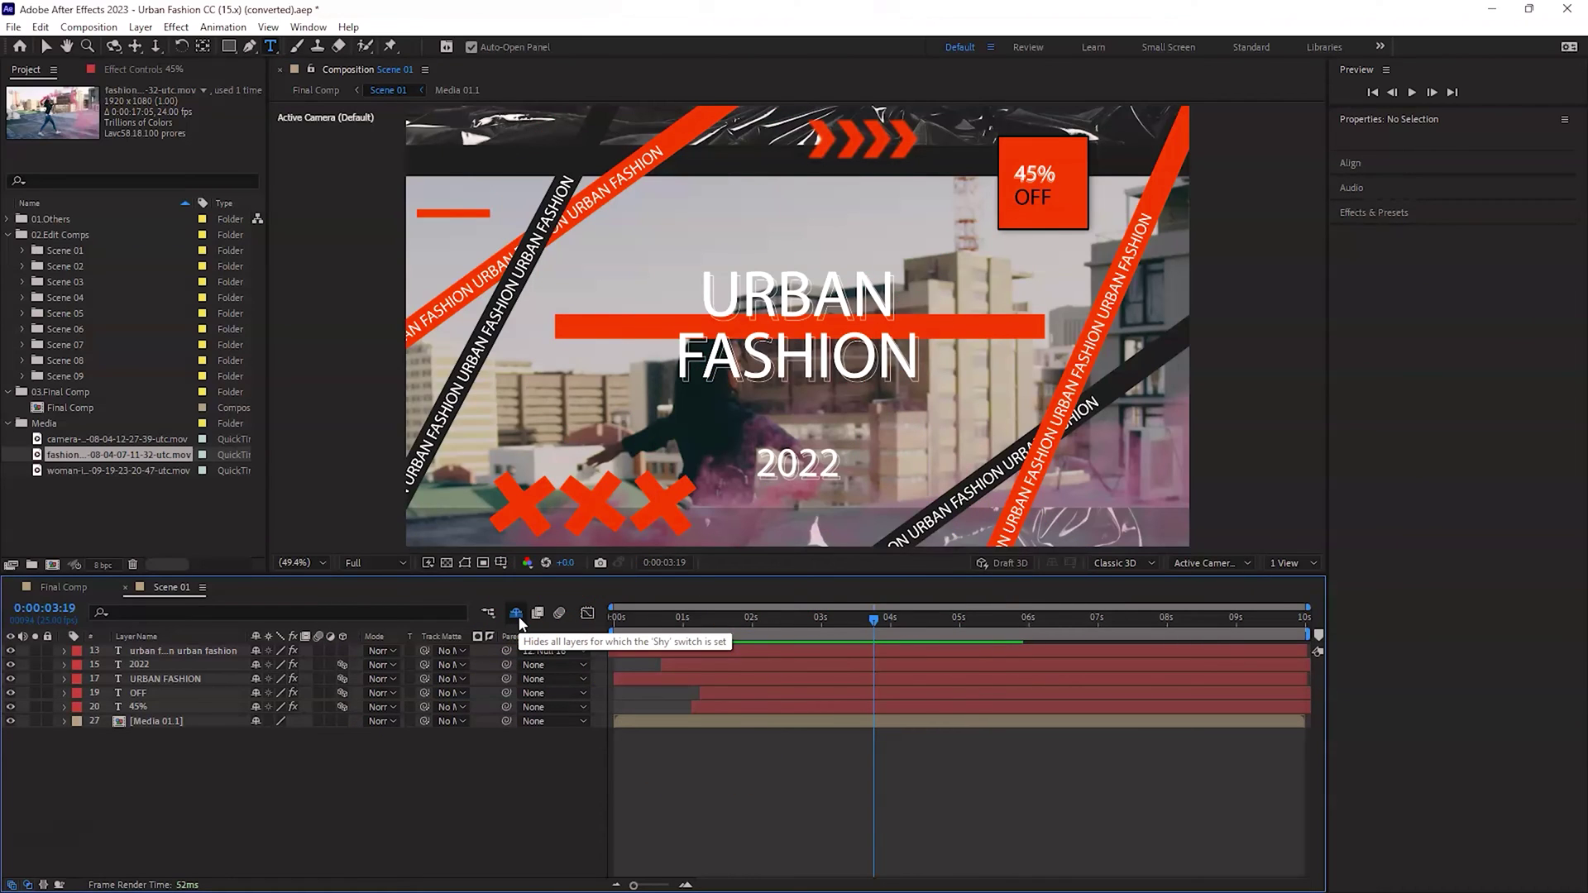
pyautogui.click(515, 615)
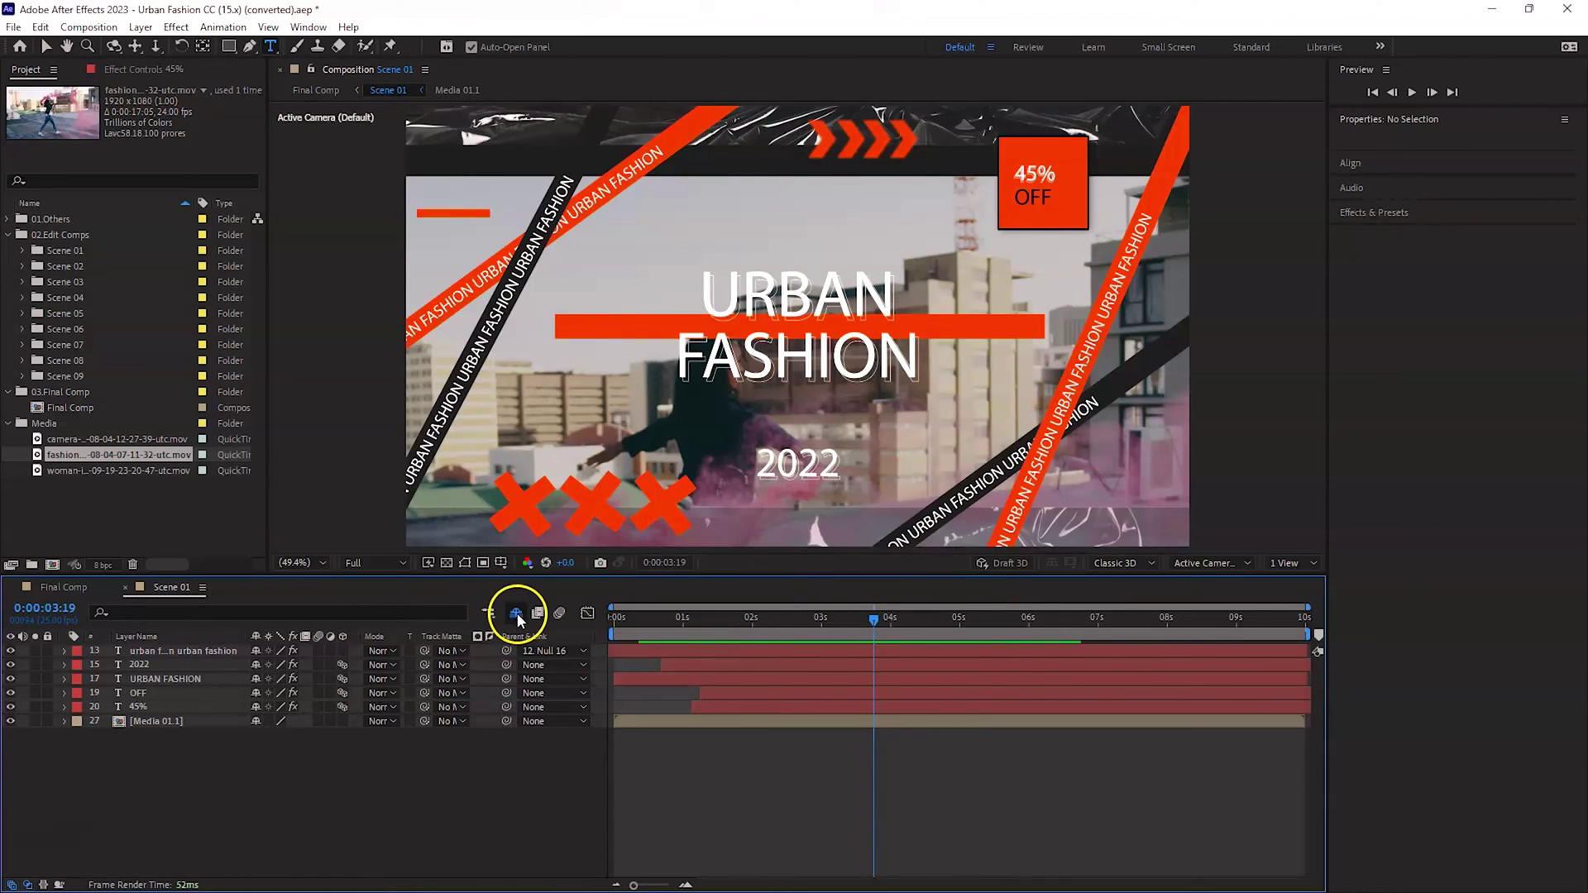
# Step: Keep shy layers hidden and close the Scene 01 composition
pyautogui.click(516, 614)
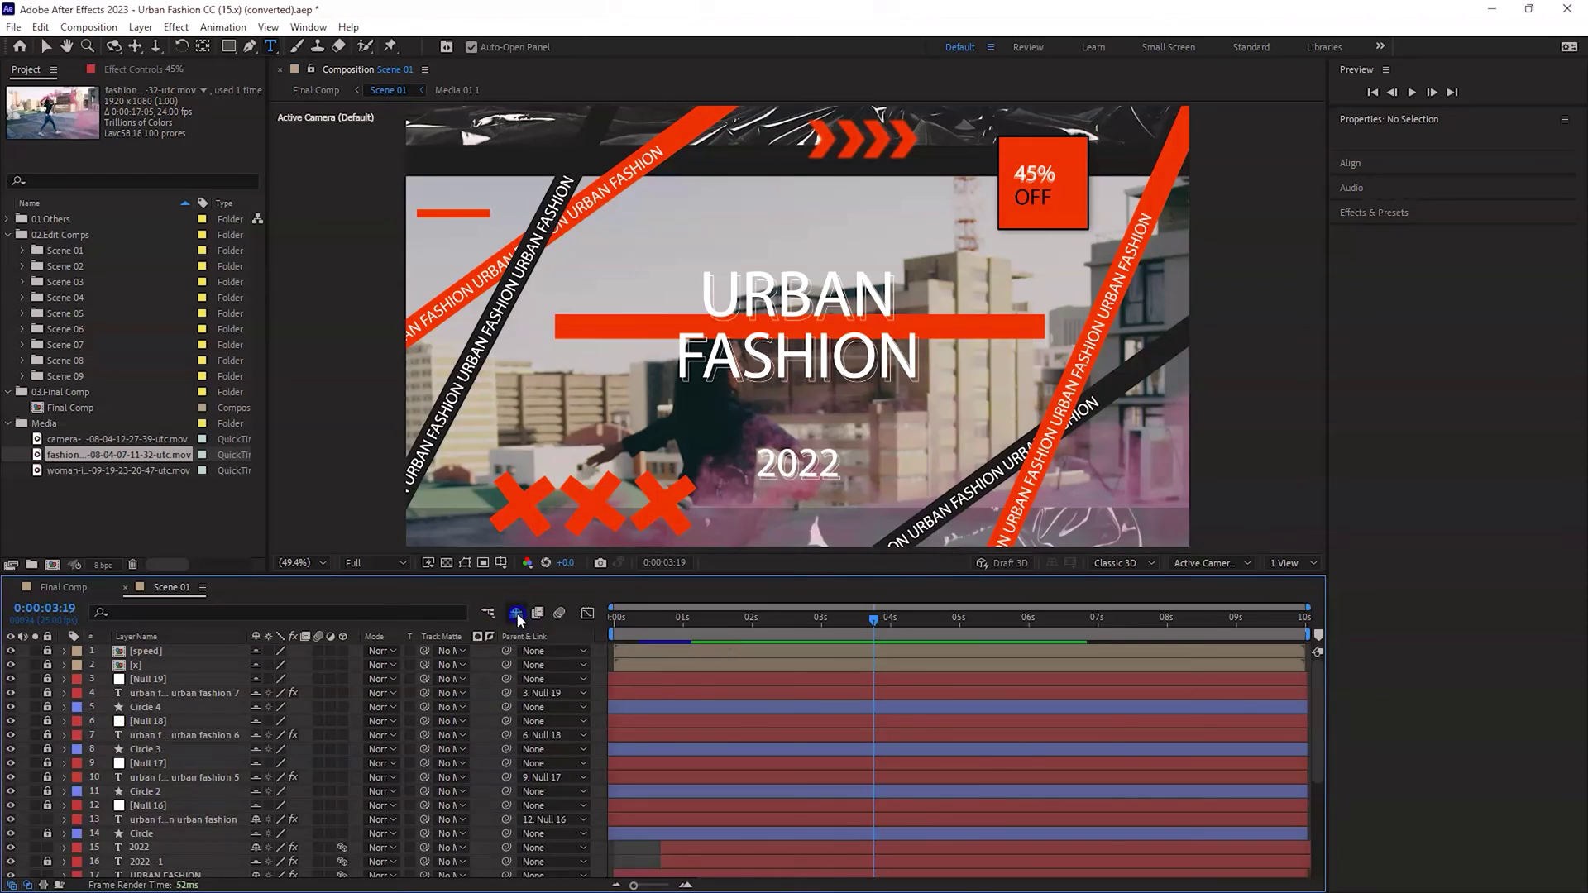
pyautogui.click(516, 614)
pyautogui.click(119, 588)
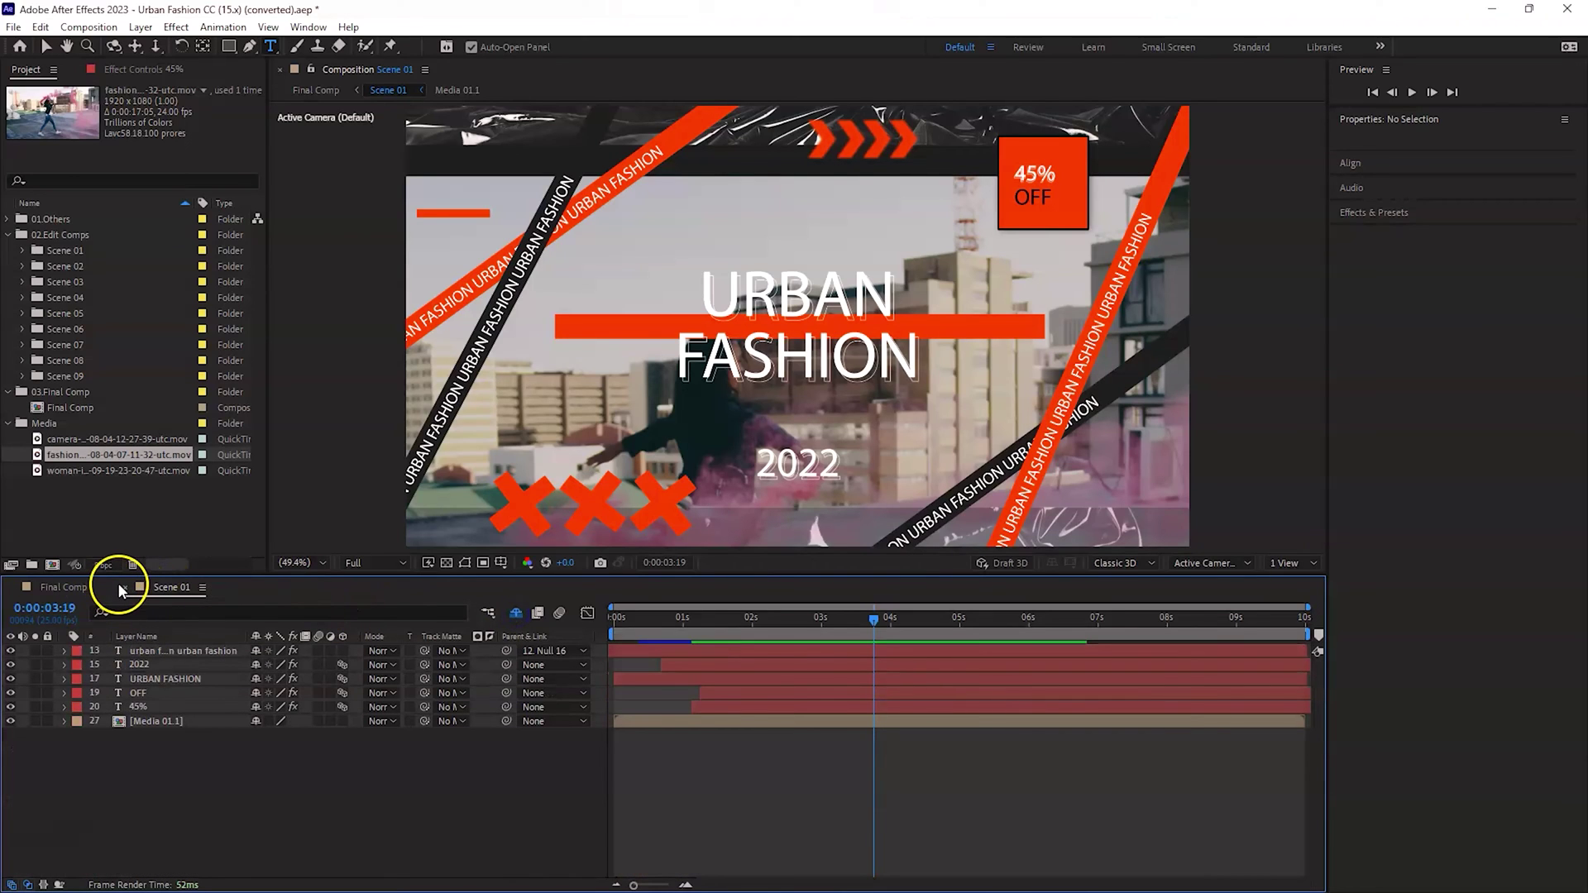
pyautogui.click(617, 773)
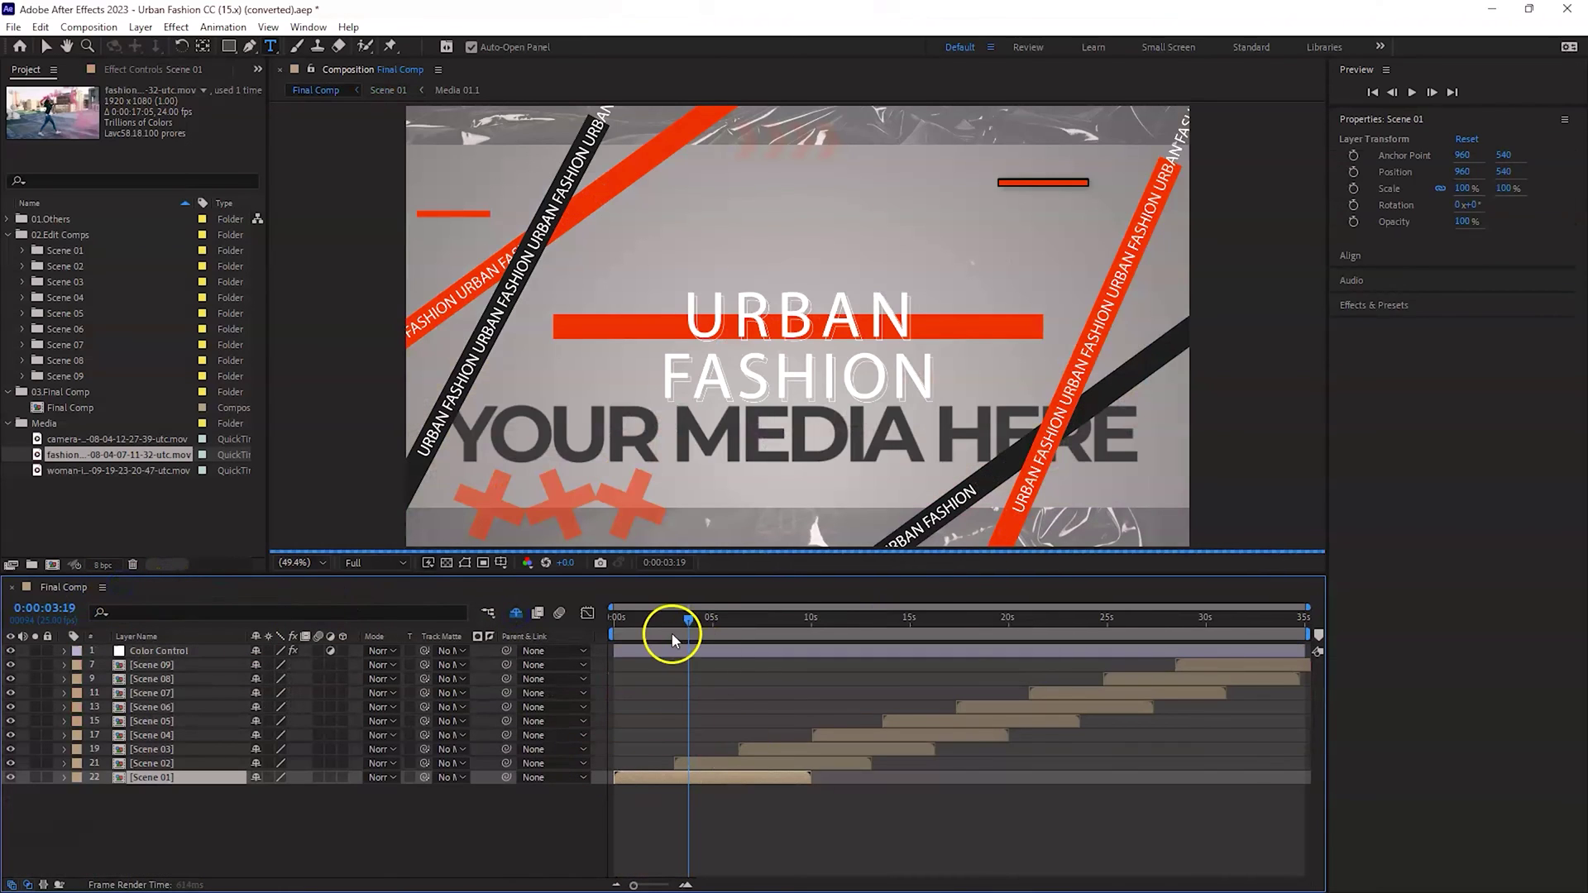
# Step: Preview Final Comp from 0:00, stopping at 3:15, then select the Scene 02 layer
pyautogui.moveTo(688, 621); pyautogui.dragTo(615, 628)
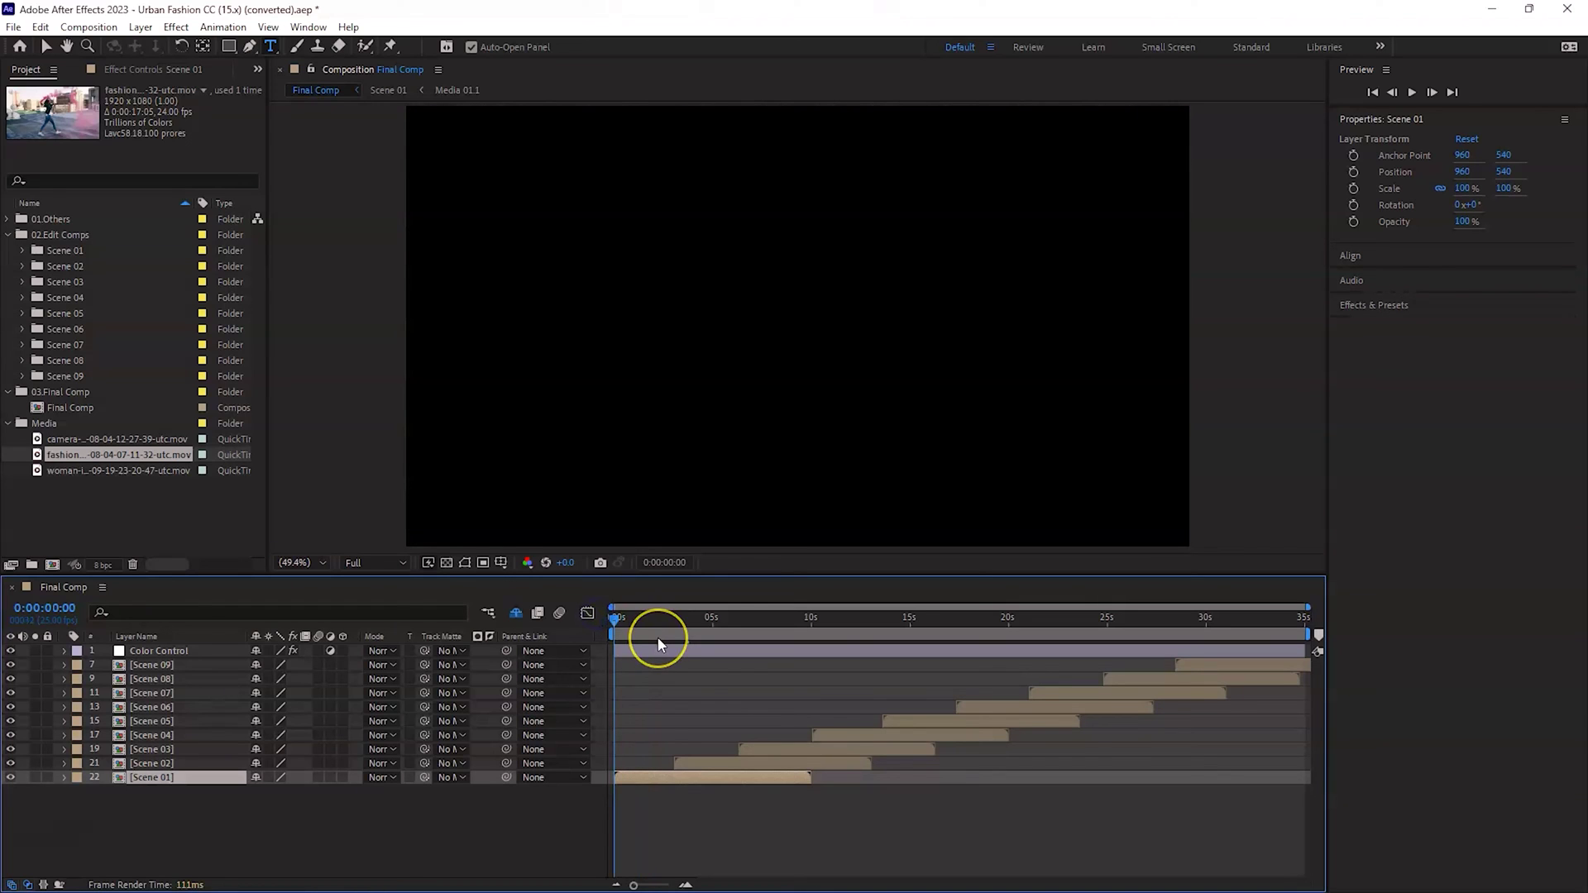
pyautogui.press('space')
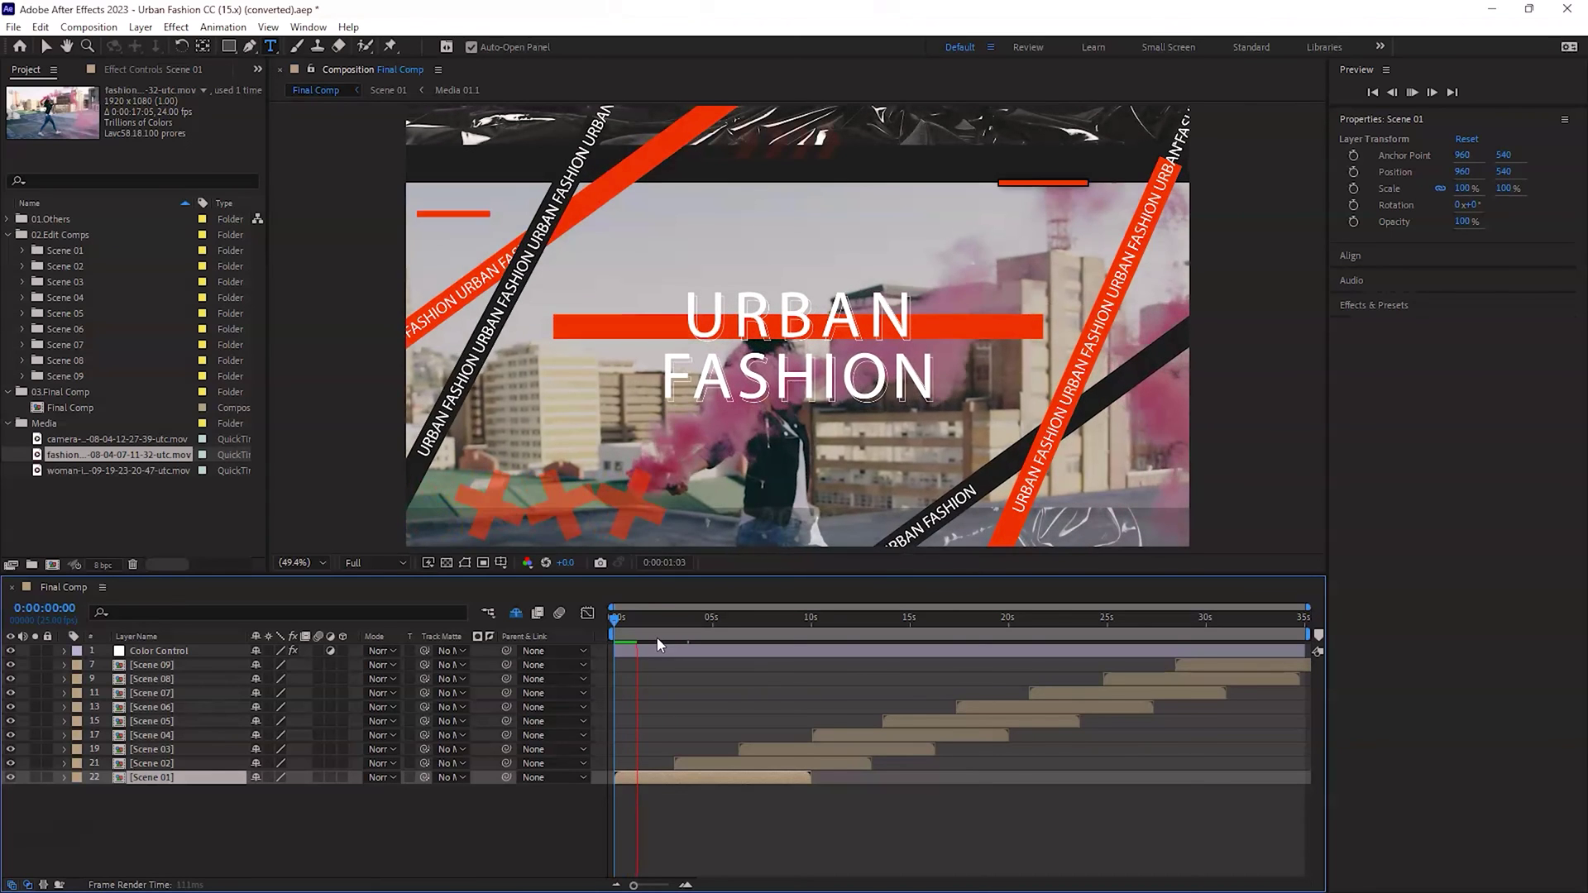
pyautogui.click(633, 642)
pyautogui.click(630, 618)
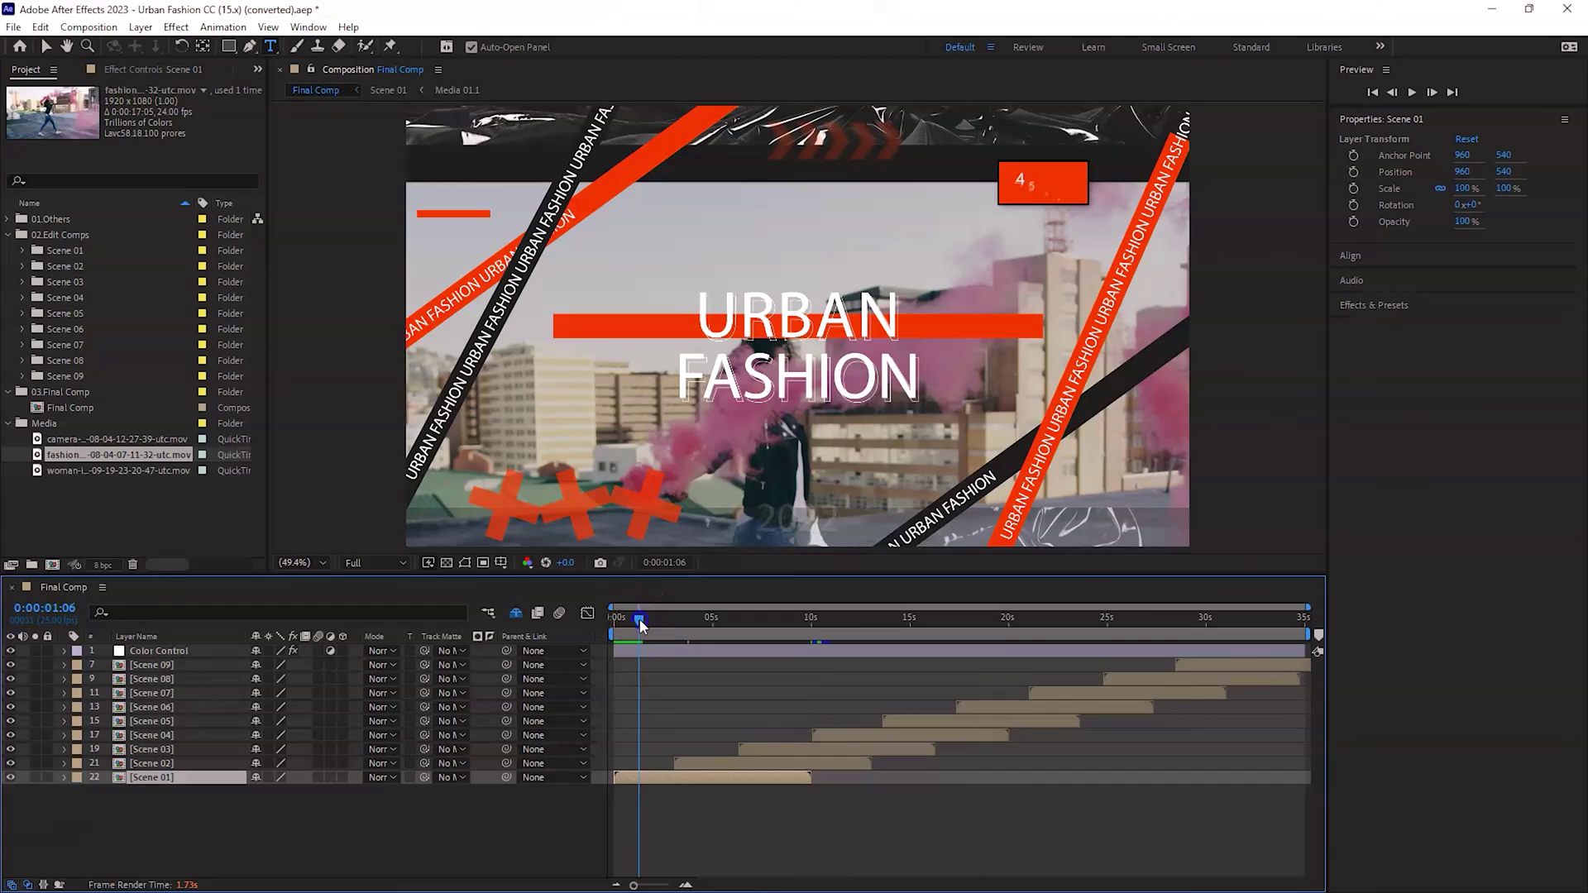
pyautogui.moveTo(639, 619); pyautogui.dragTo(609, 617)
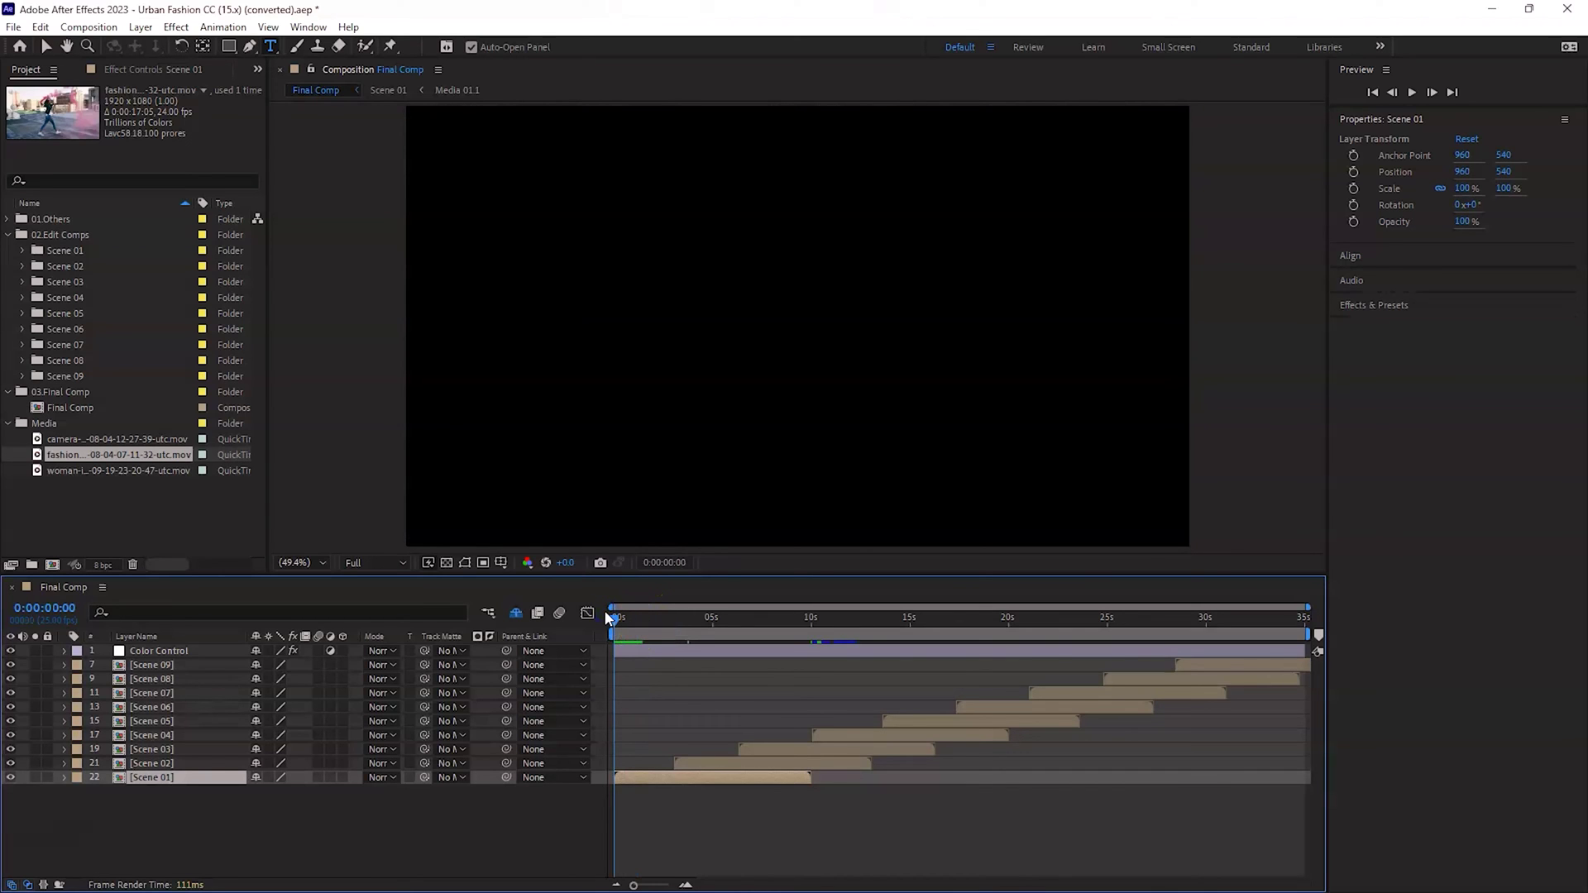
pyautogui.press('space')
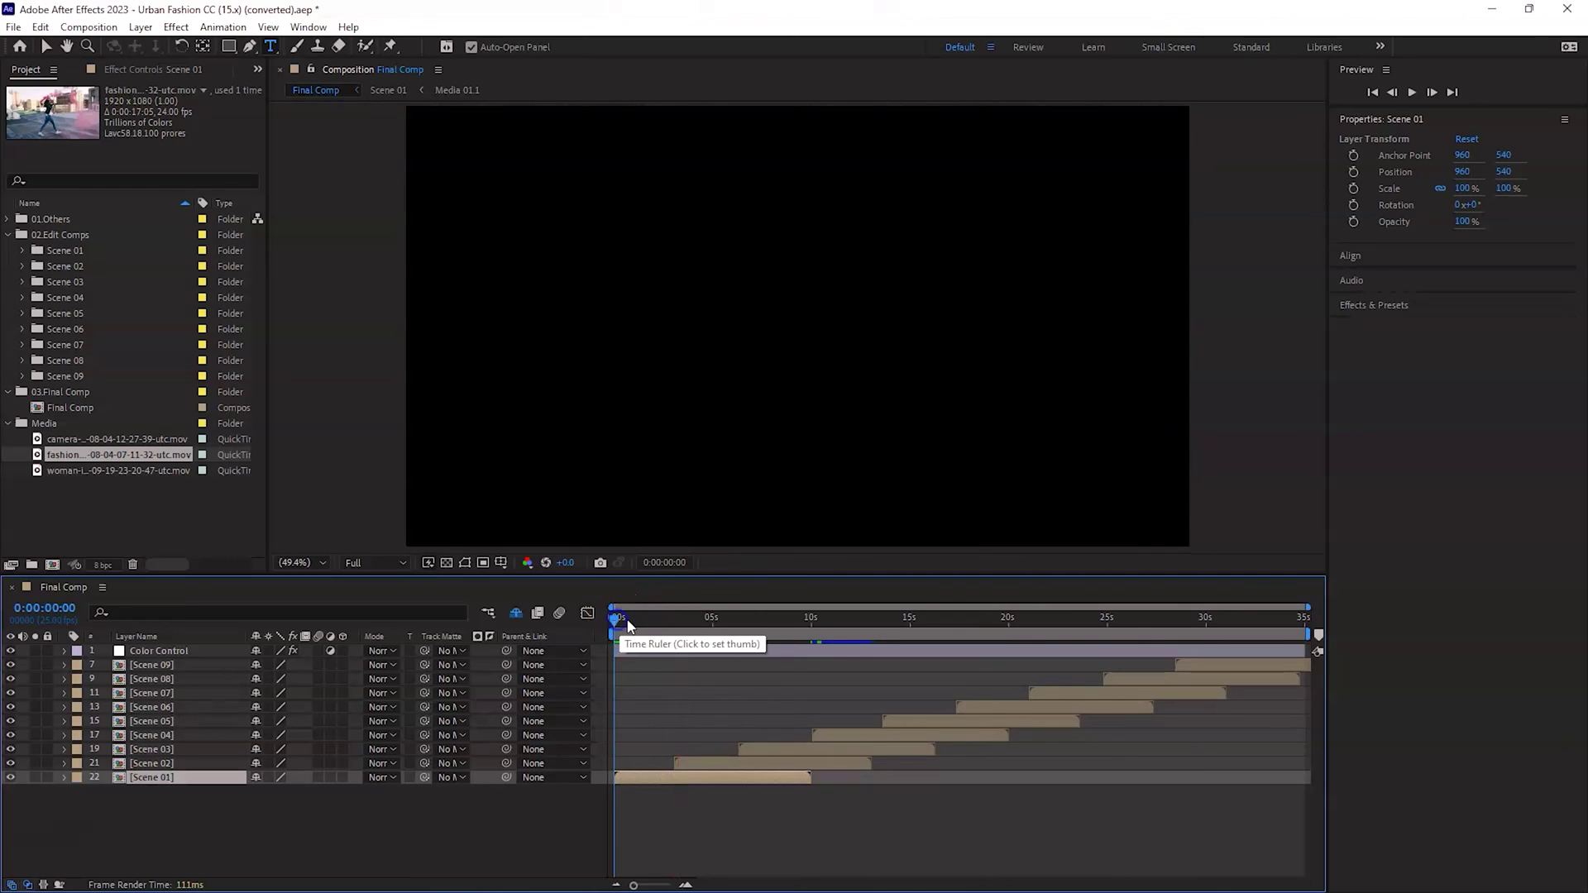
pyautogui.press('space')
pyautogui.click(691, 668)
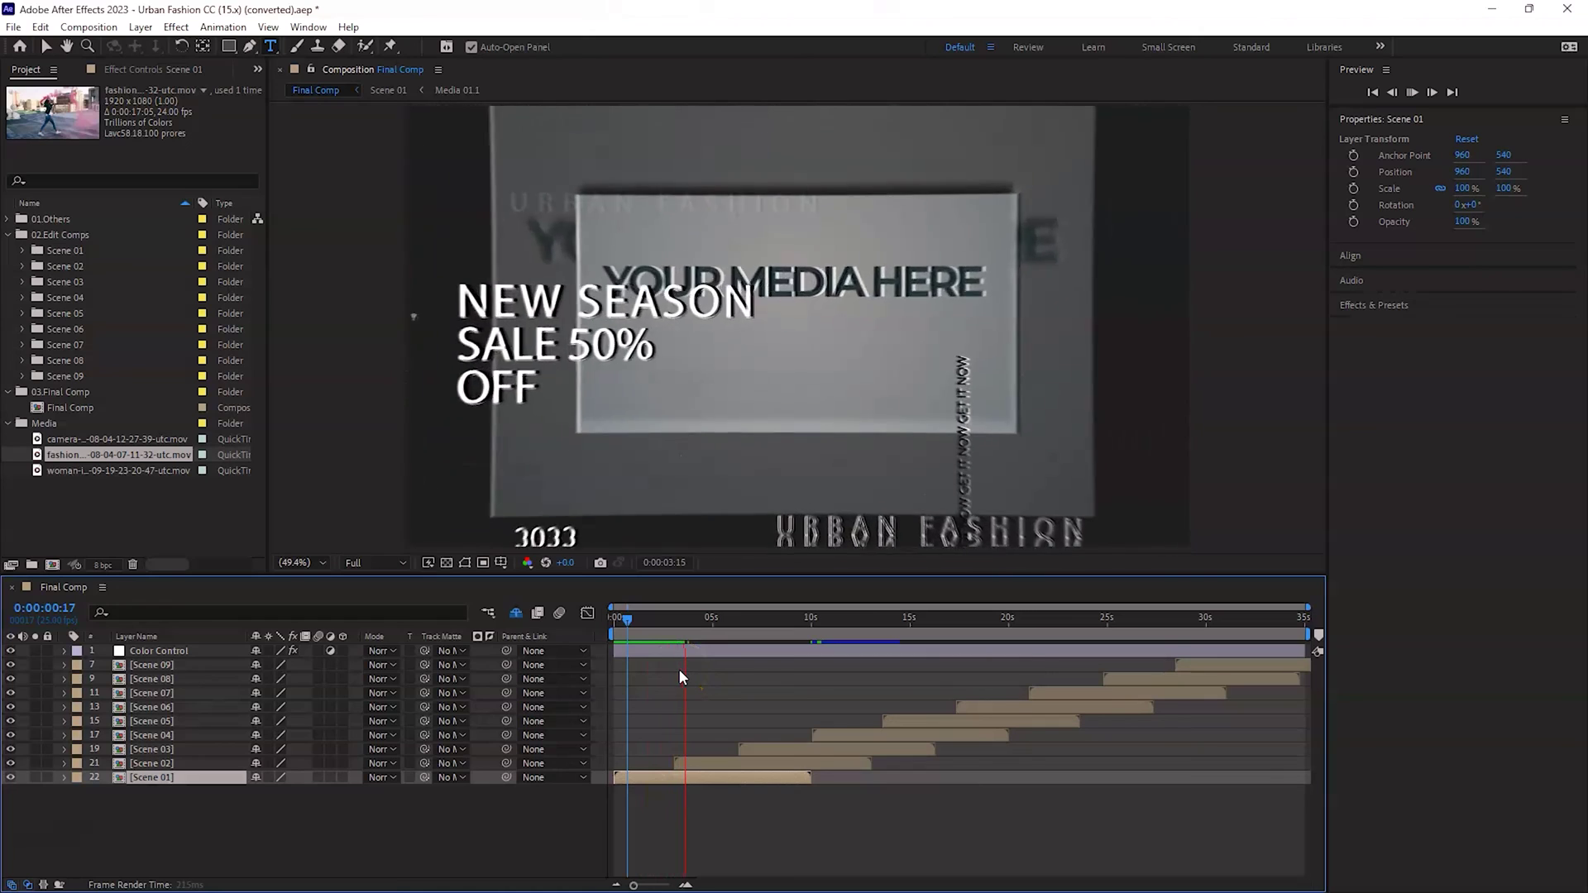
pyautogui.press('space')
pyautogui.click(691, 716)
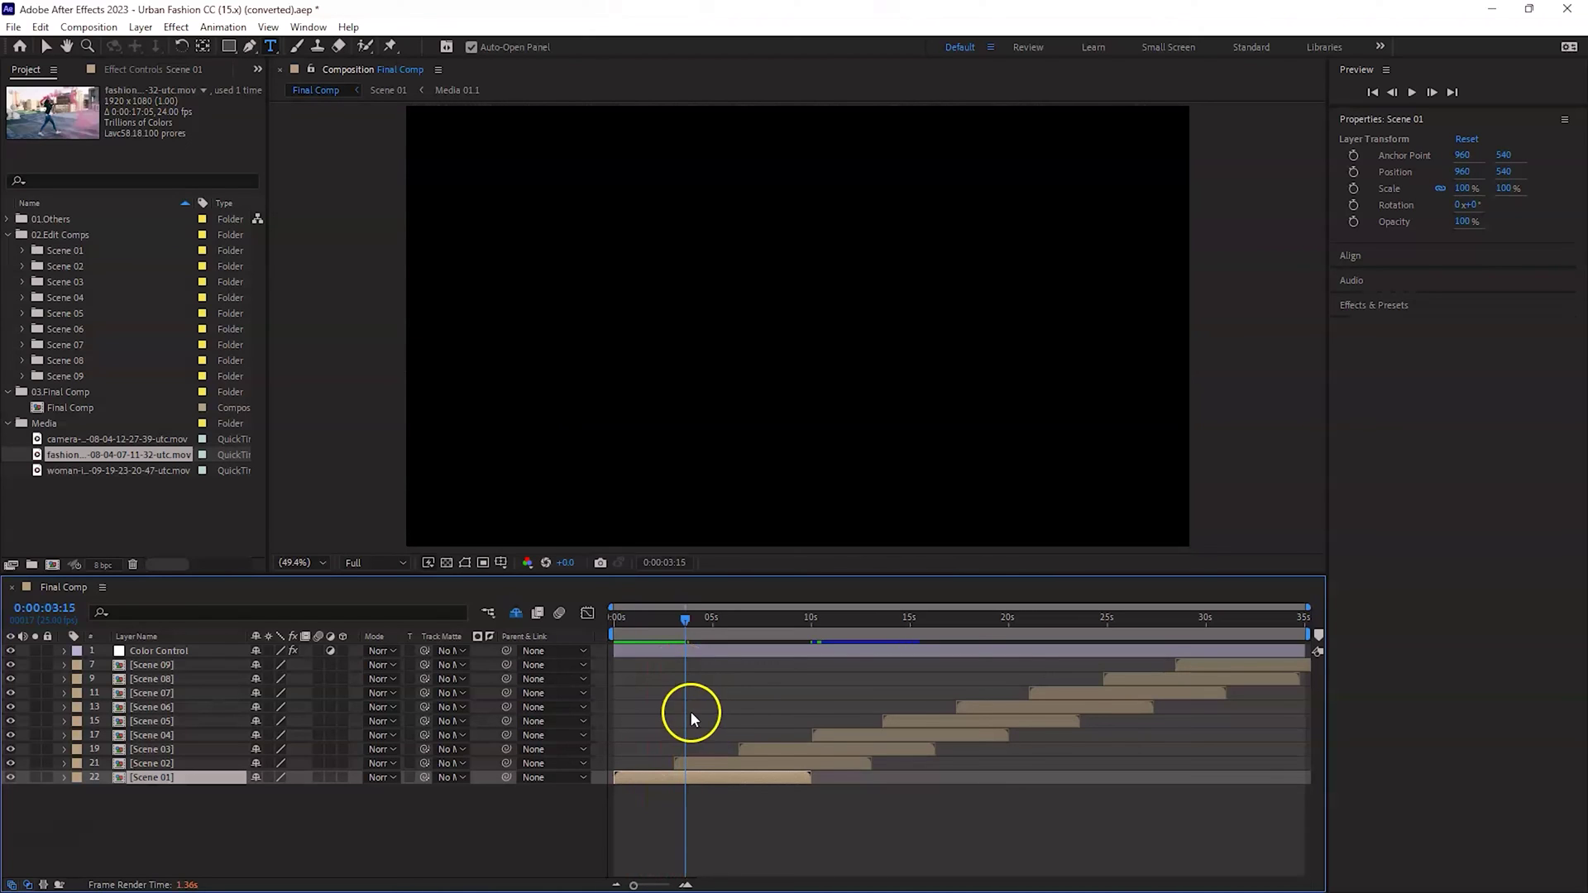
pyautogui.click(695, 766)
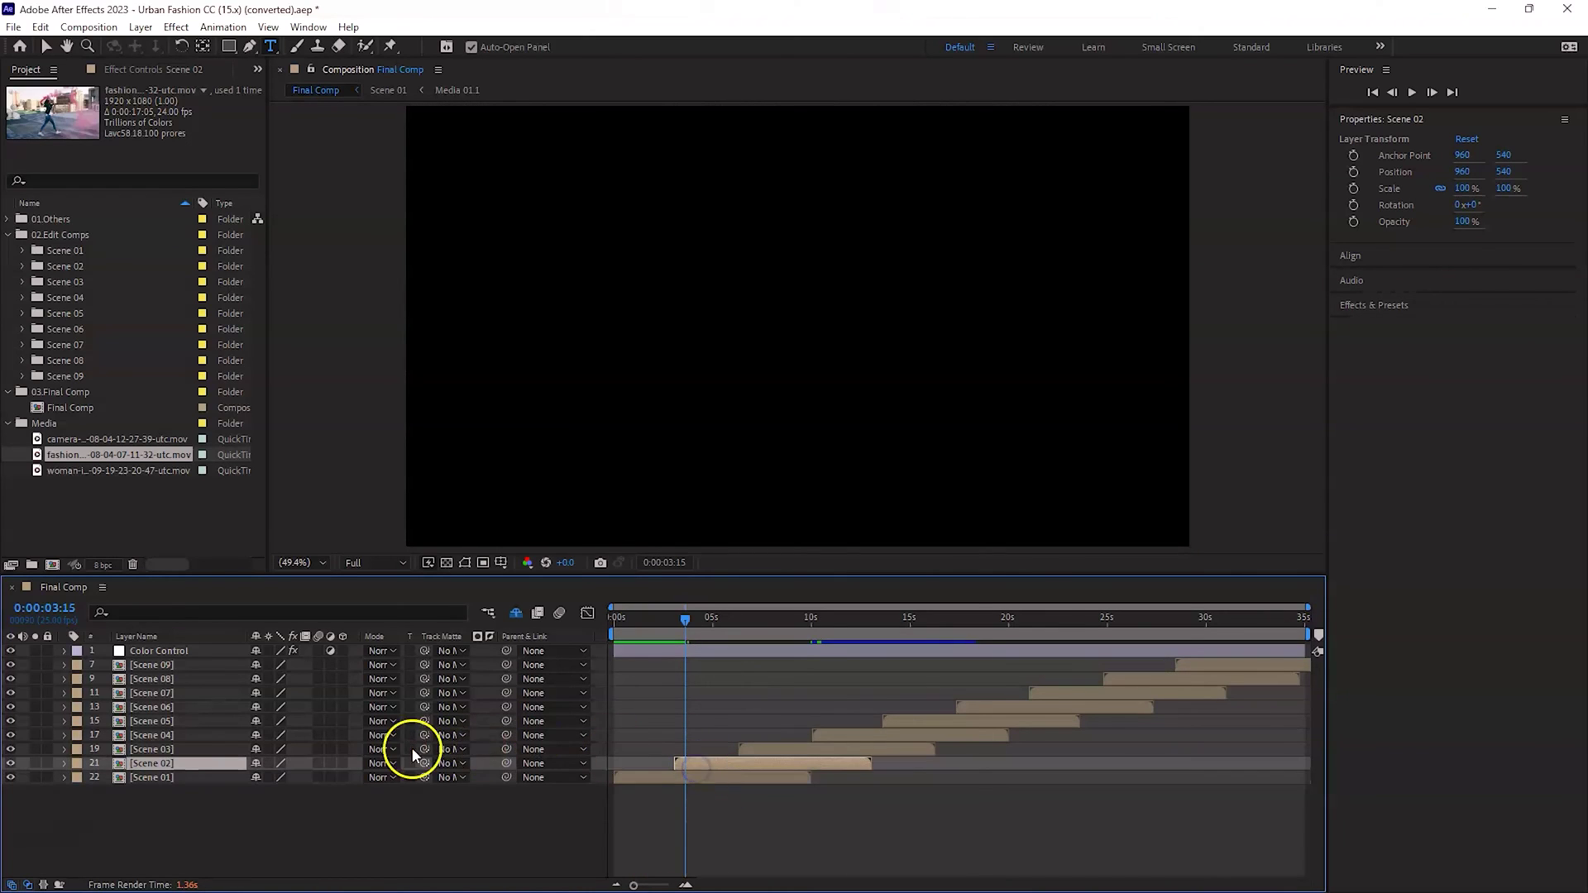
# Step: Put the woman footage clip into Media 02.1 under the now-hidden placeholder image
pyautogui.doubleClick(155, 758)
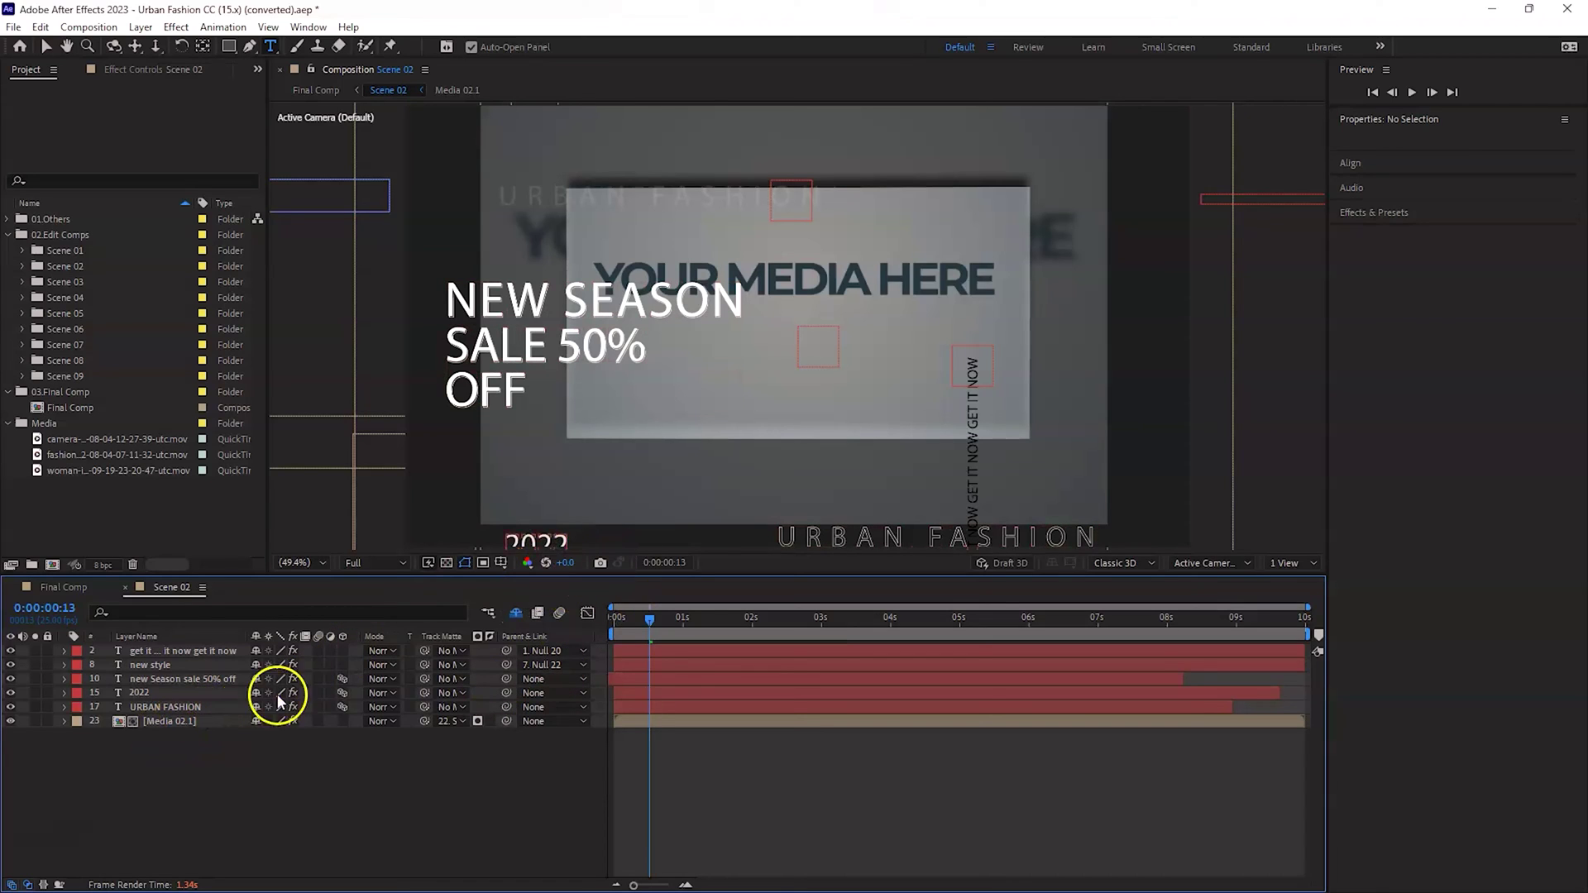
pyautogui.doubleClick(171, 722)
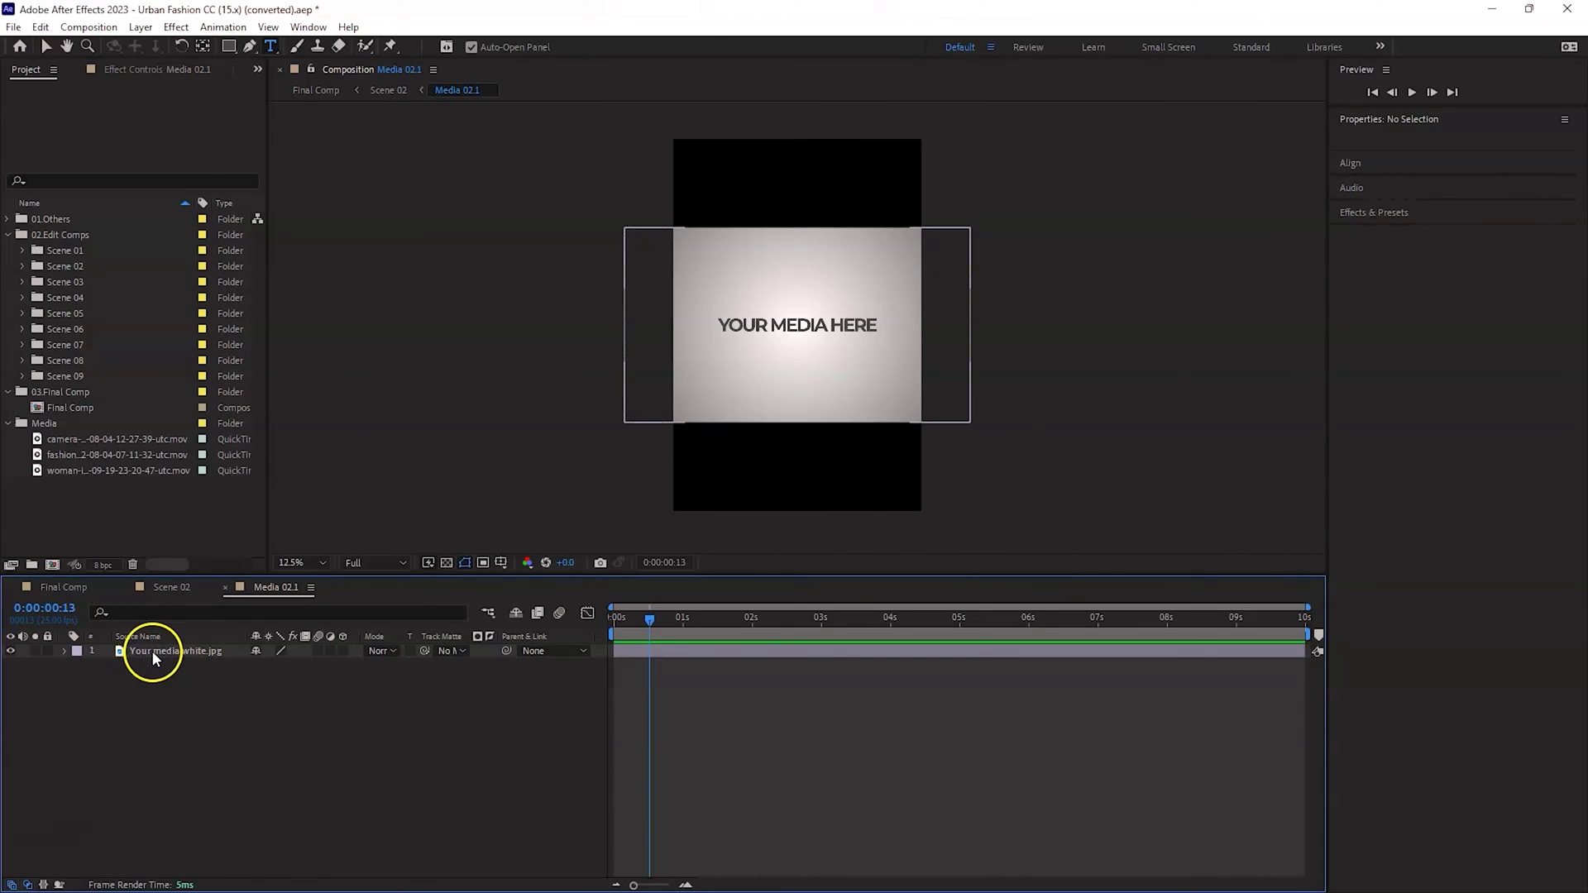
pyautogui.click(116, 470)
pyautogui.click(115, 474)
pyautogui.moveTo(116, 478); pyautogui.dragTo(153, 653)
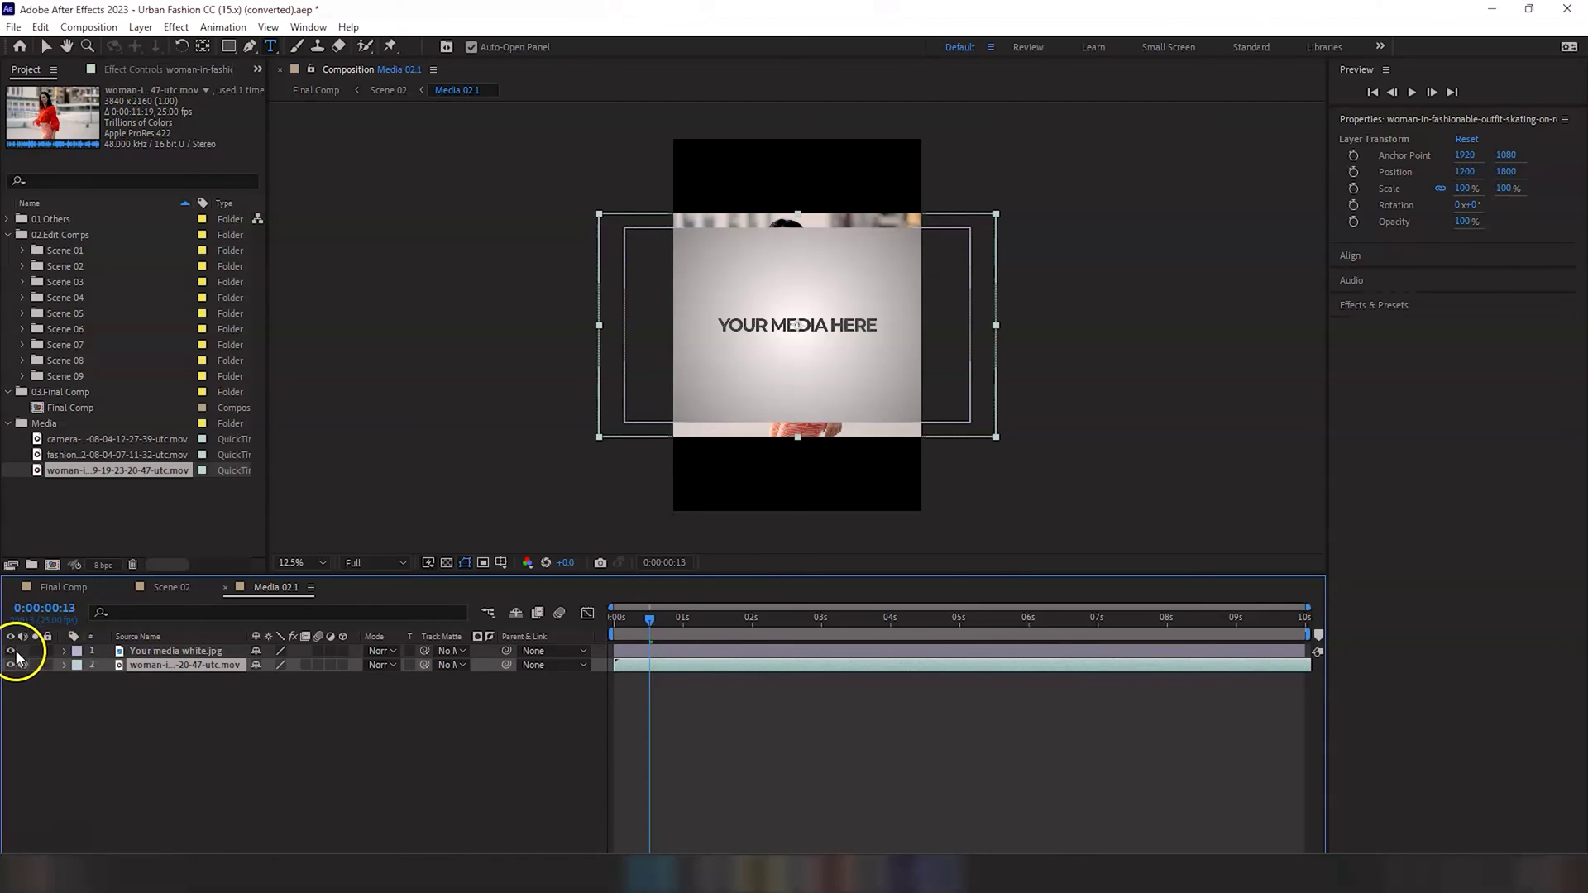
pyautogui.click(11, 651)
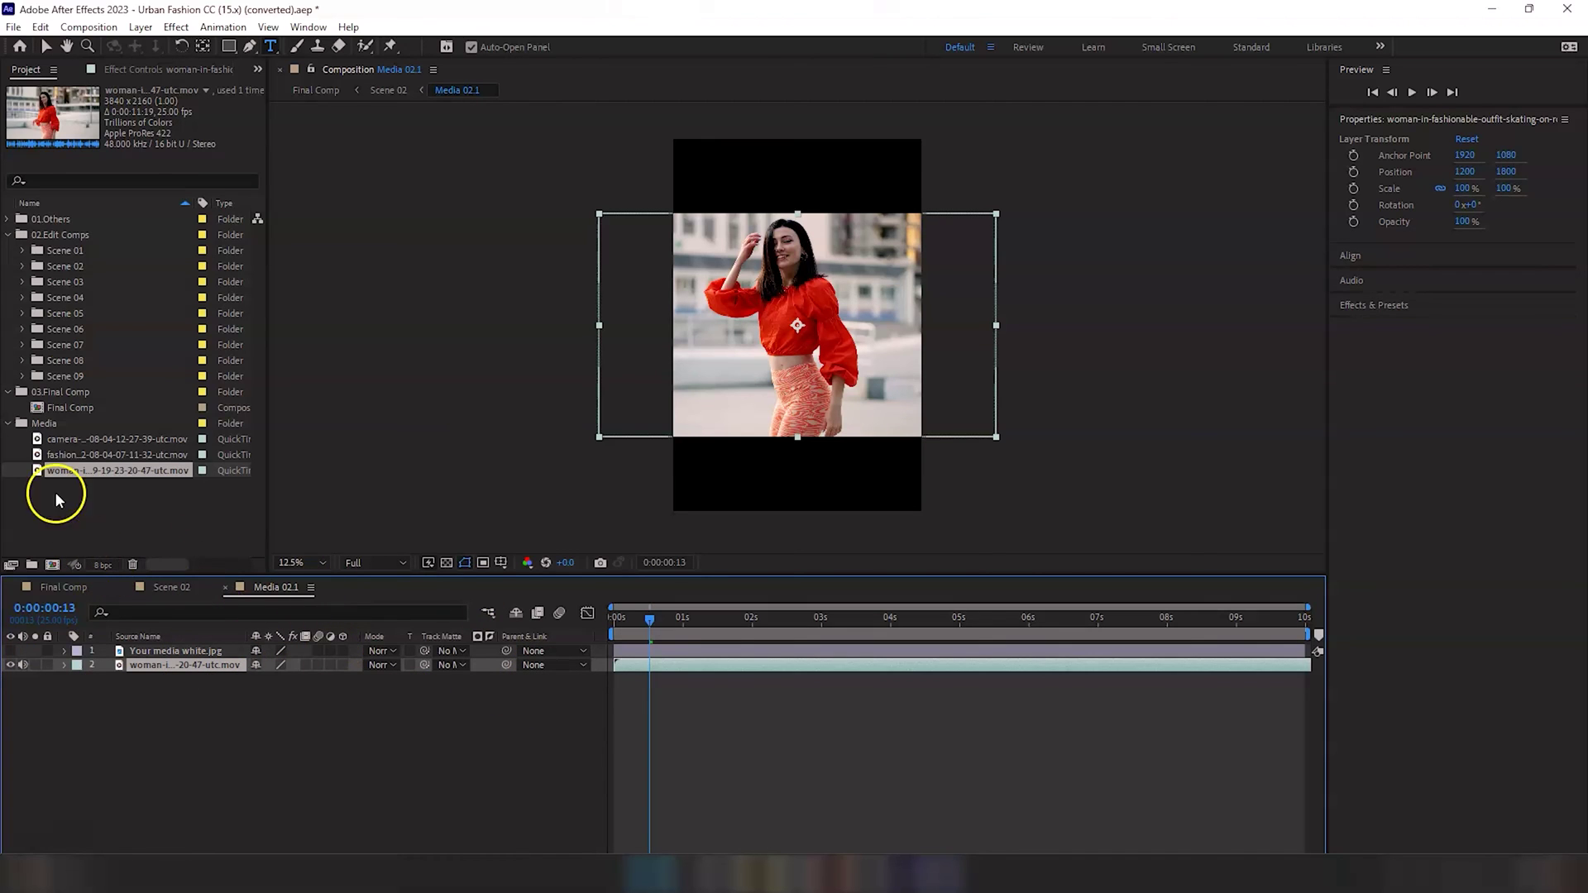
# Step: Preview Scene 02 from the start to check the woman footage
pyautogui.click(177, 587)
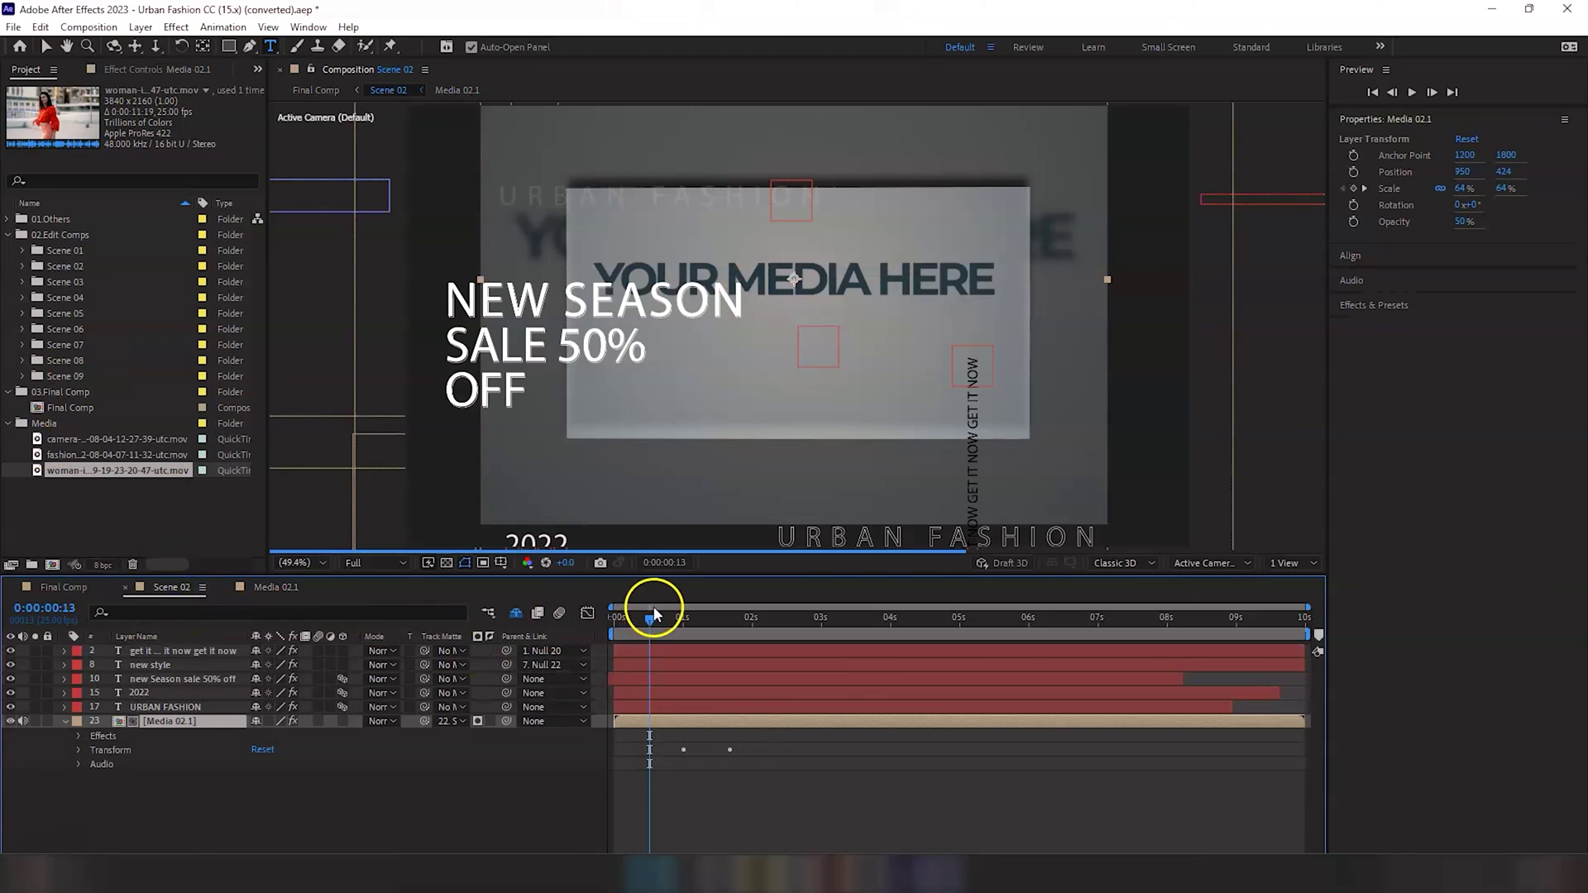
pyautogui.moveTo(652, 619); pyautogui.dragTo(594, 618)
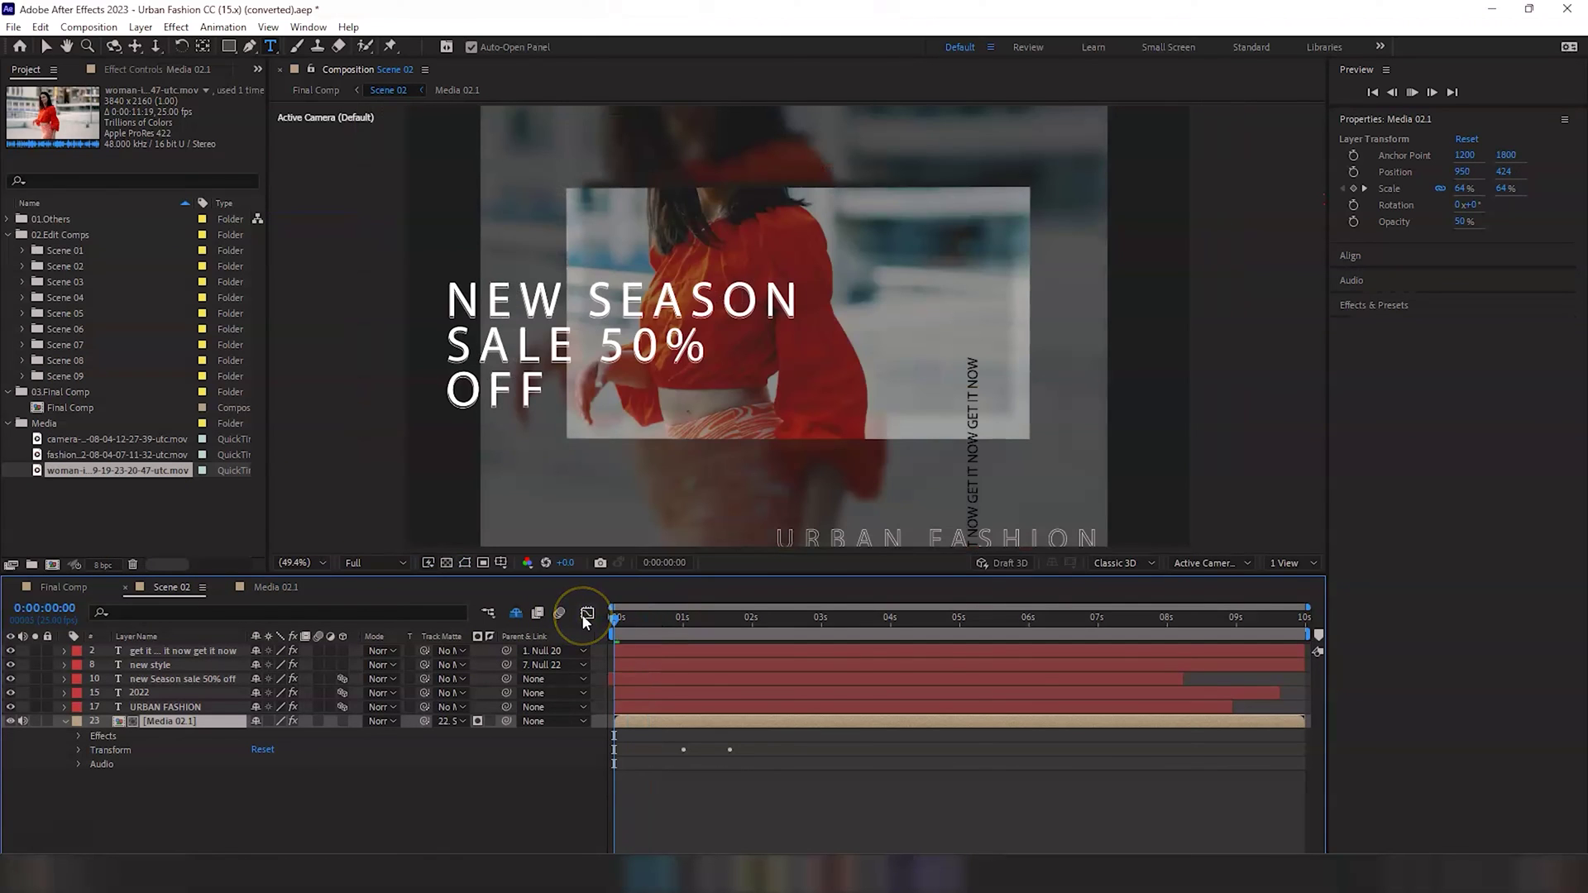
pyautogui.press('space')
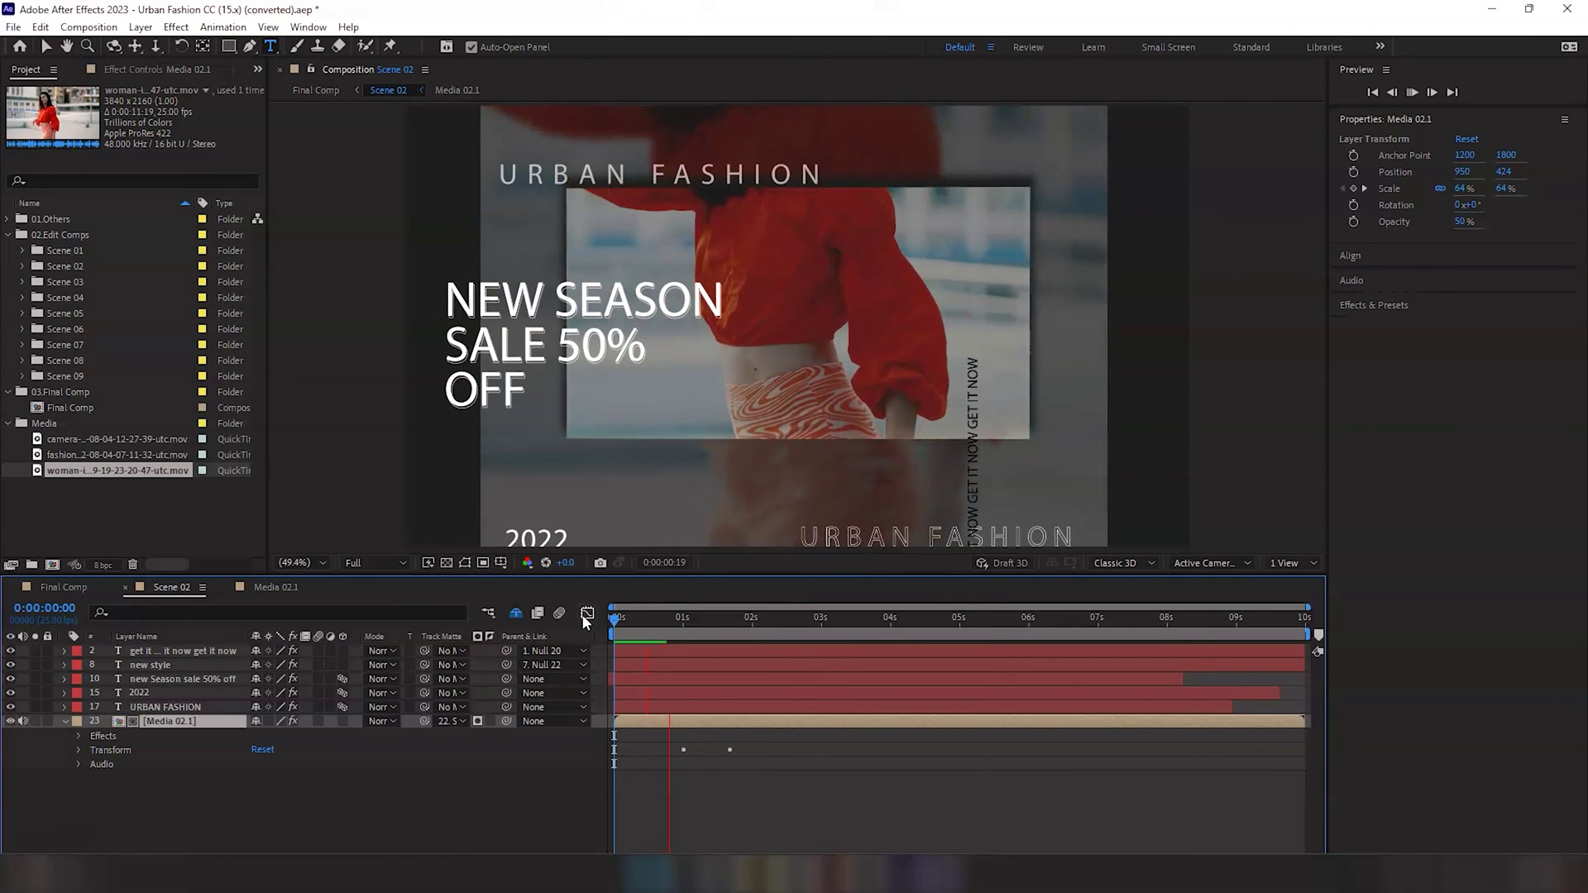
pyautogui.press('space')
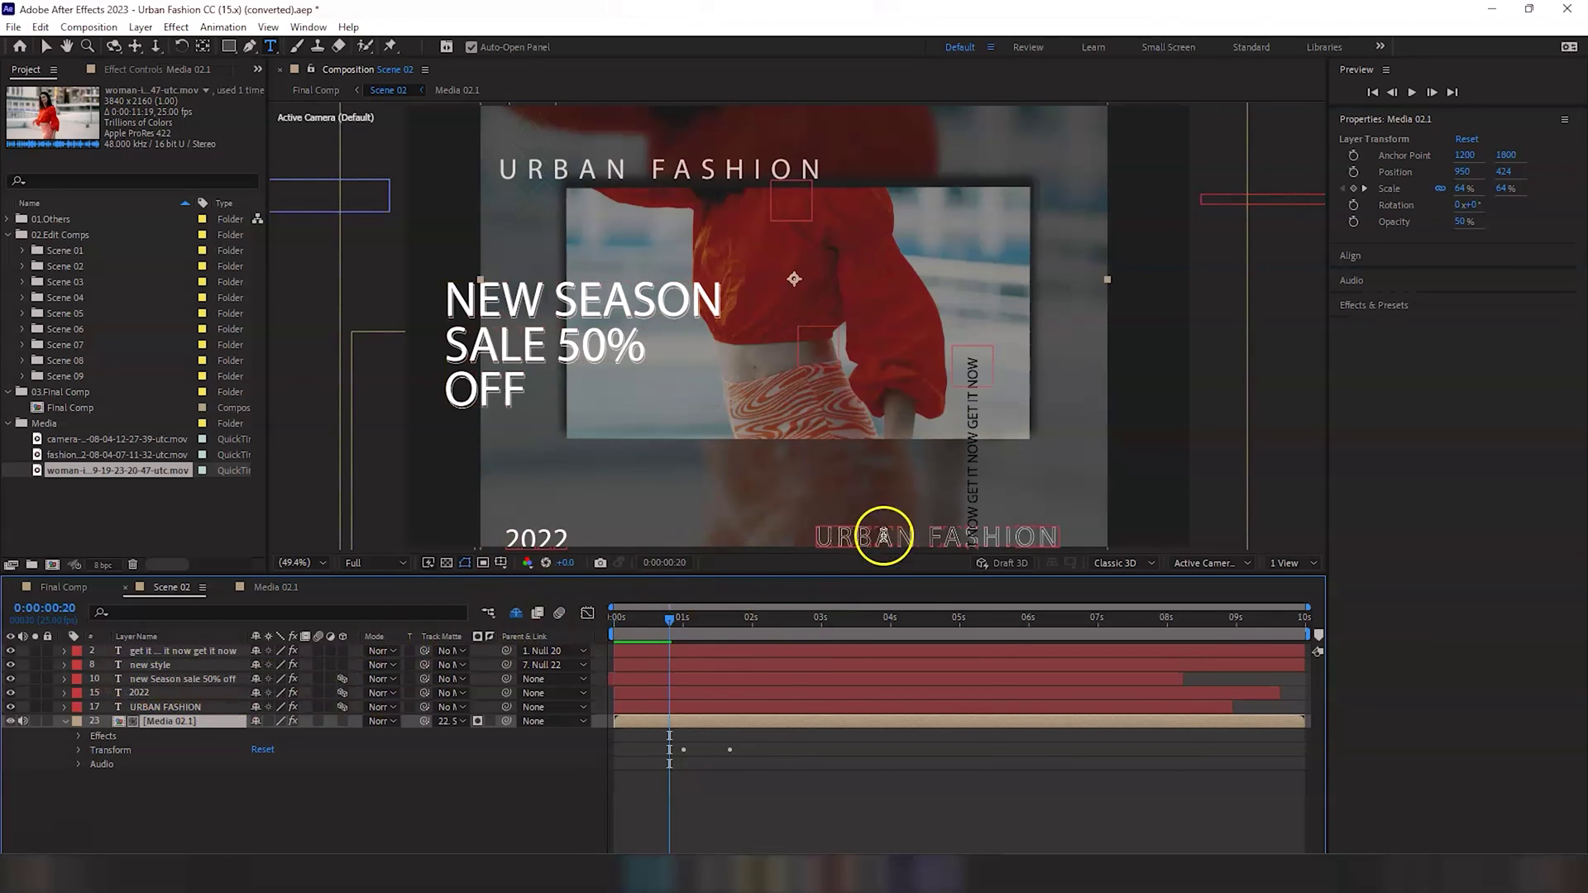
# Step: Edit the Scene 02 sale text so 50 becomes 45, reading NEW SEASON SALE 45% OFF
pyautogui.press('v')
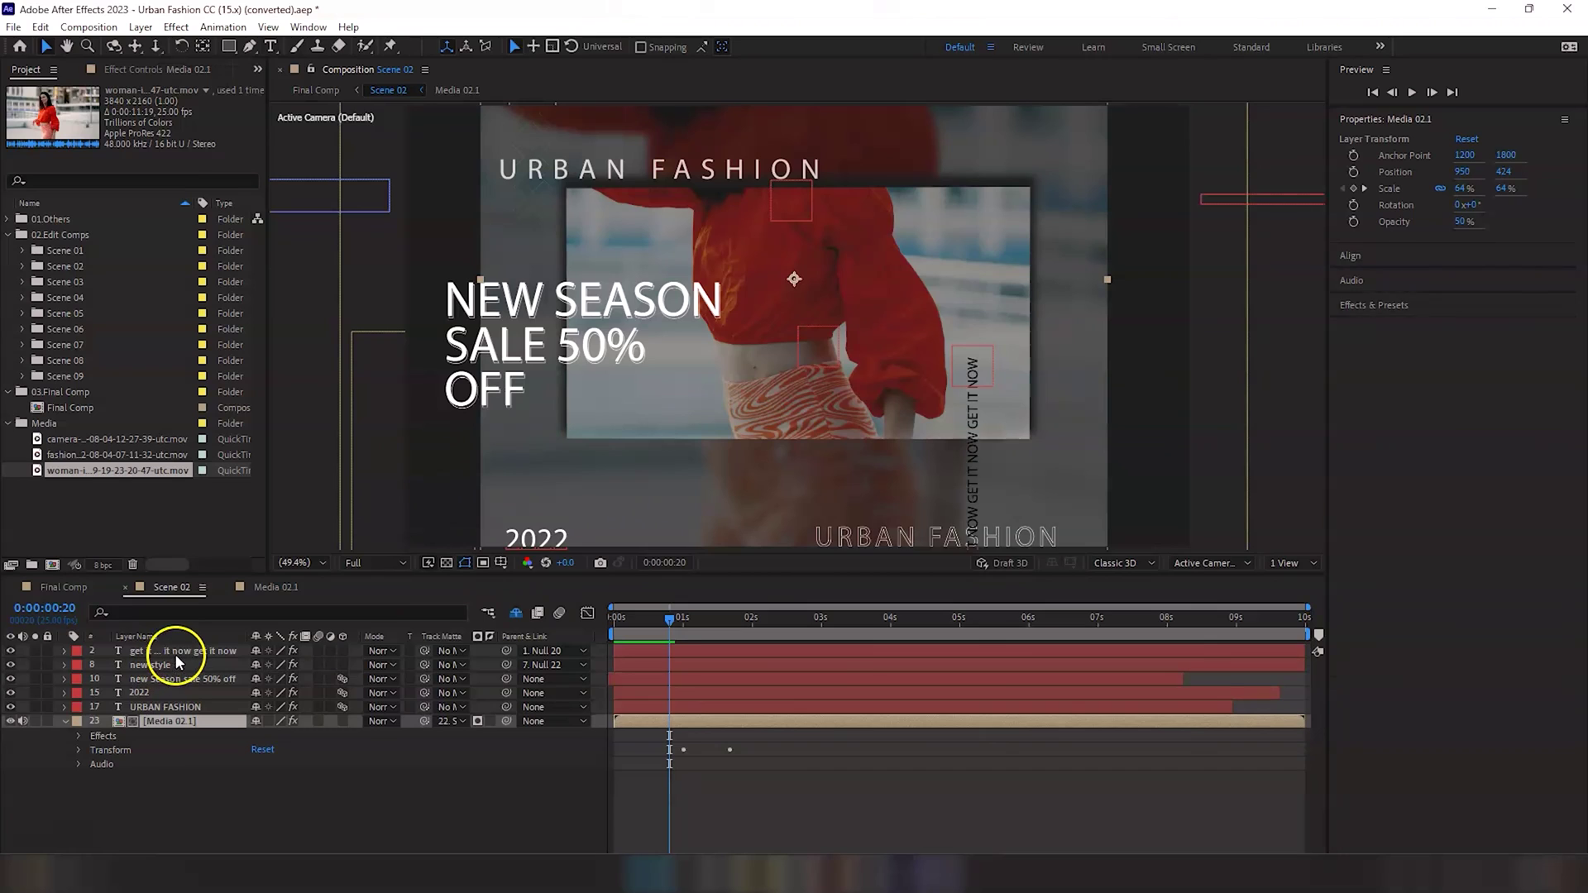
pyautogui.doubleClick(235, 708)
pyautogui.write('UR')
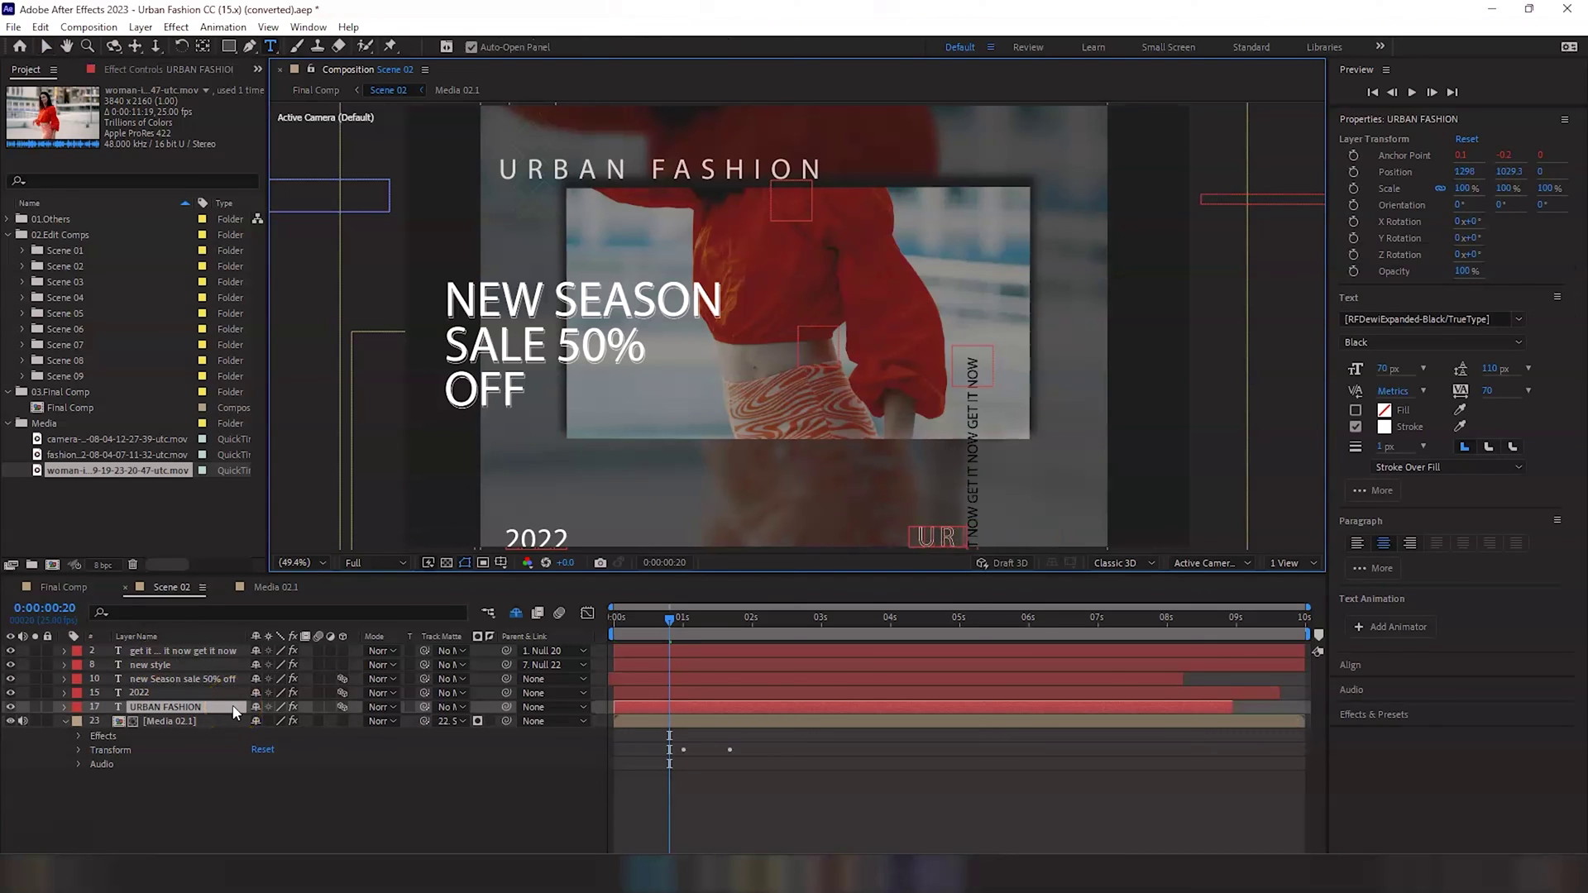
pyautogui.write('BAN')
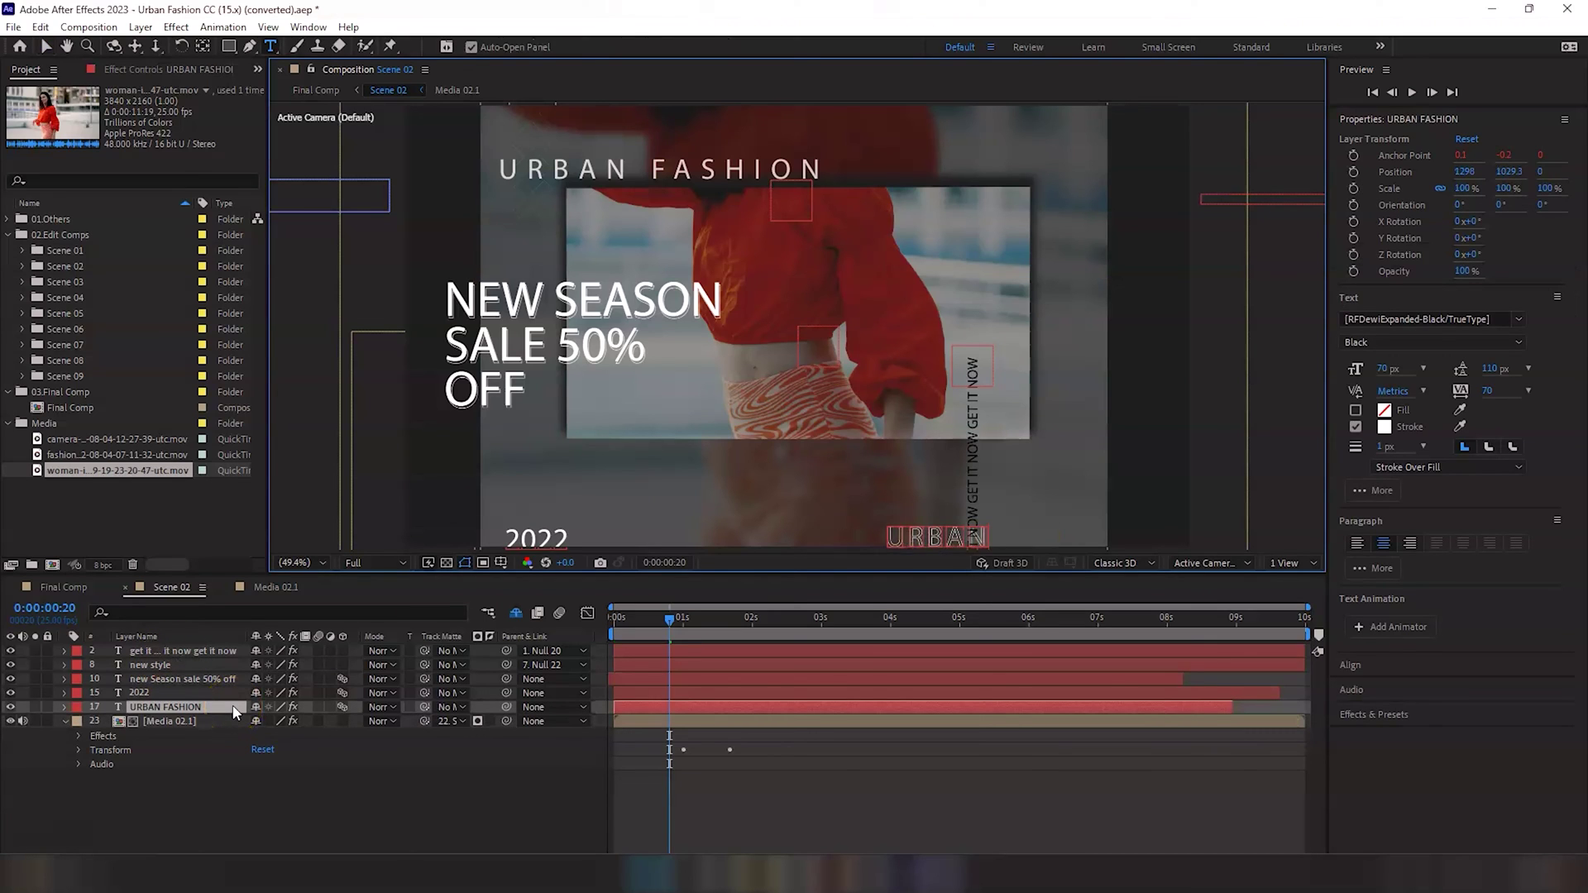
pyautogui.click(191, 679)
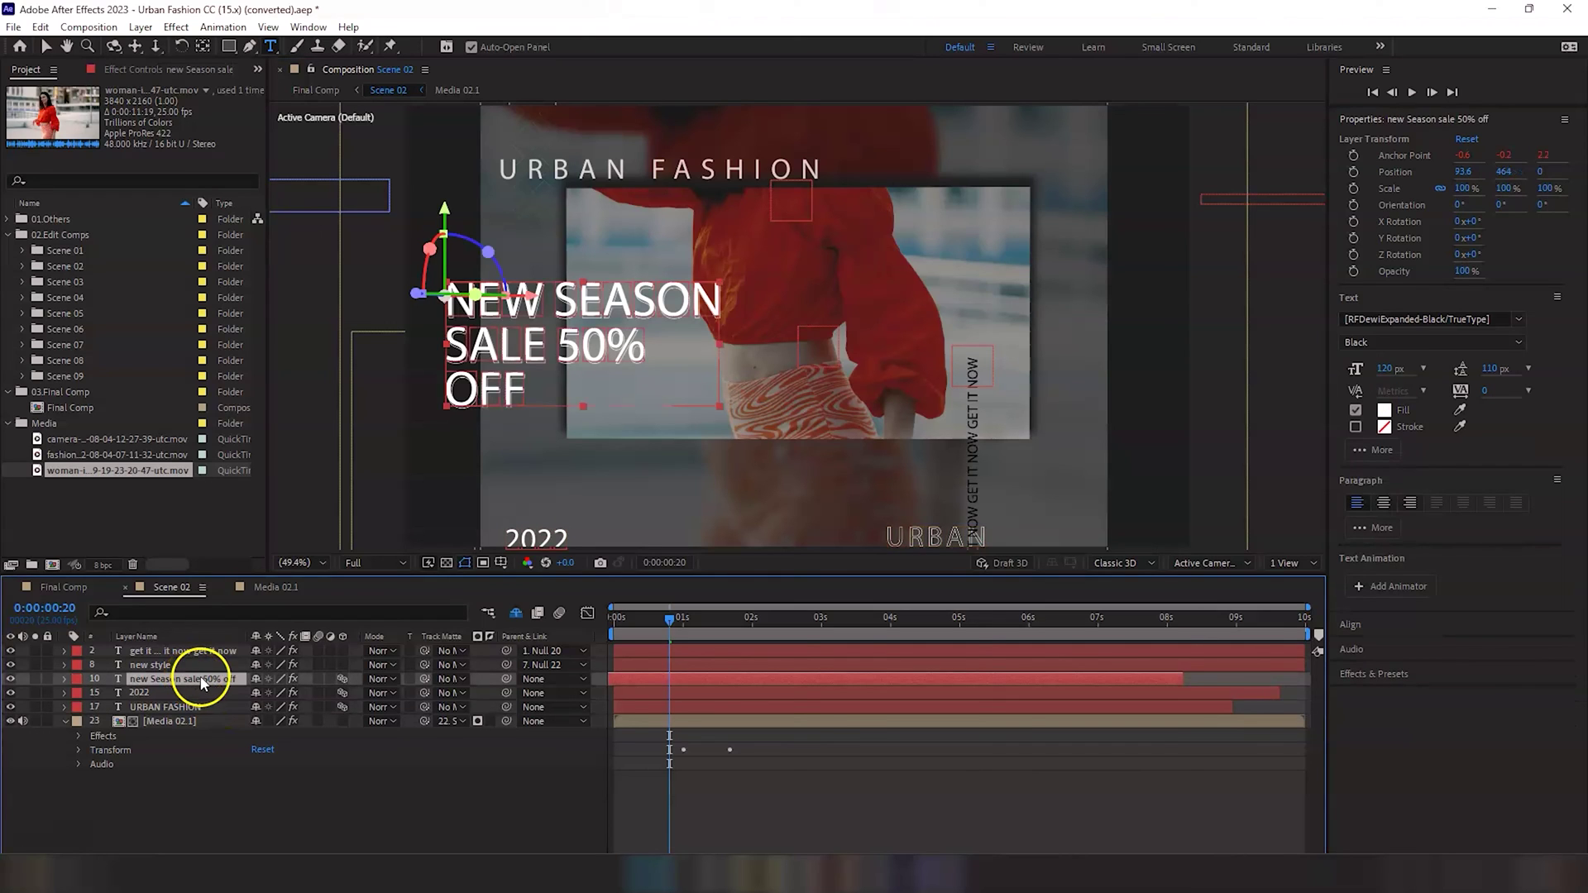
pyautogui.doubleClick(207, 679)
pyautogui.click(211, 681)
pyautogui.doubleClick(208, 679)
pyautogui.click(571, 356)
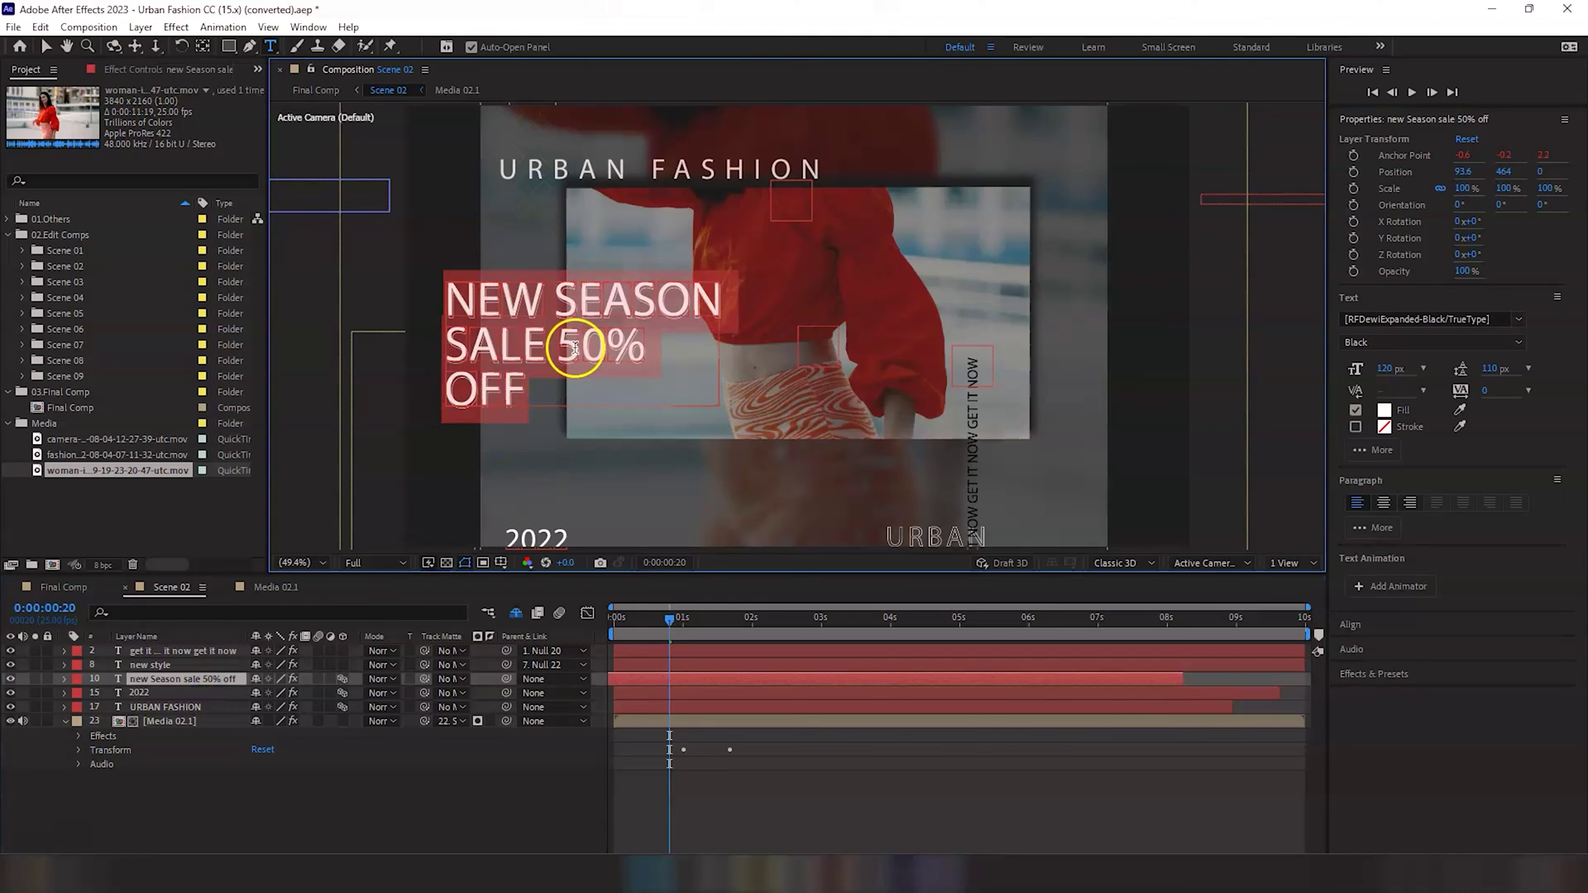
pyautogui.press('BackSpace')
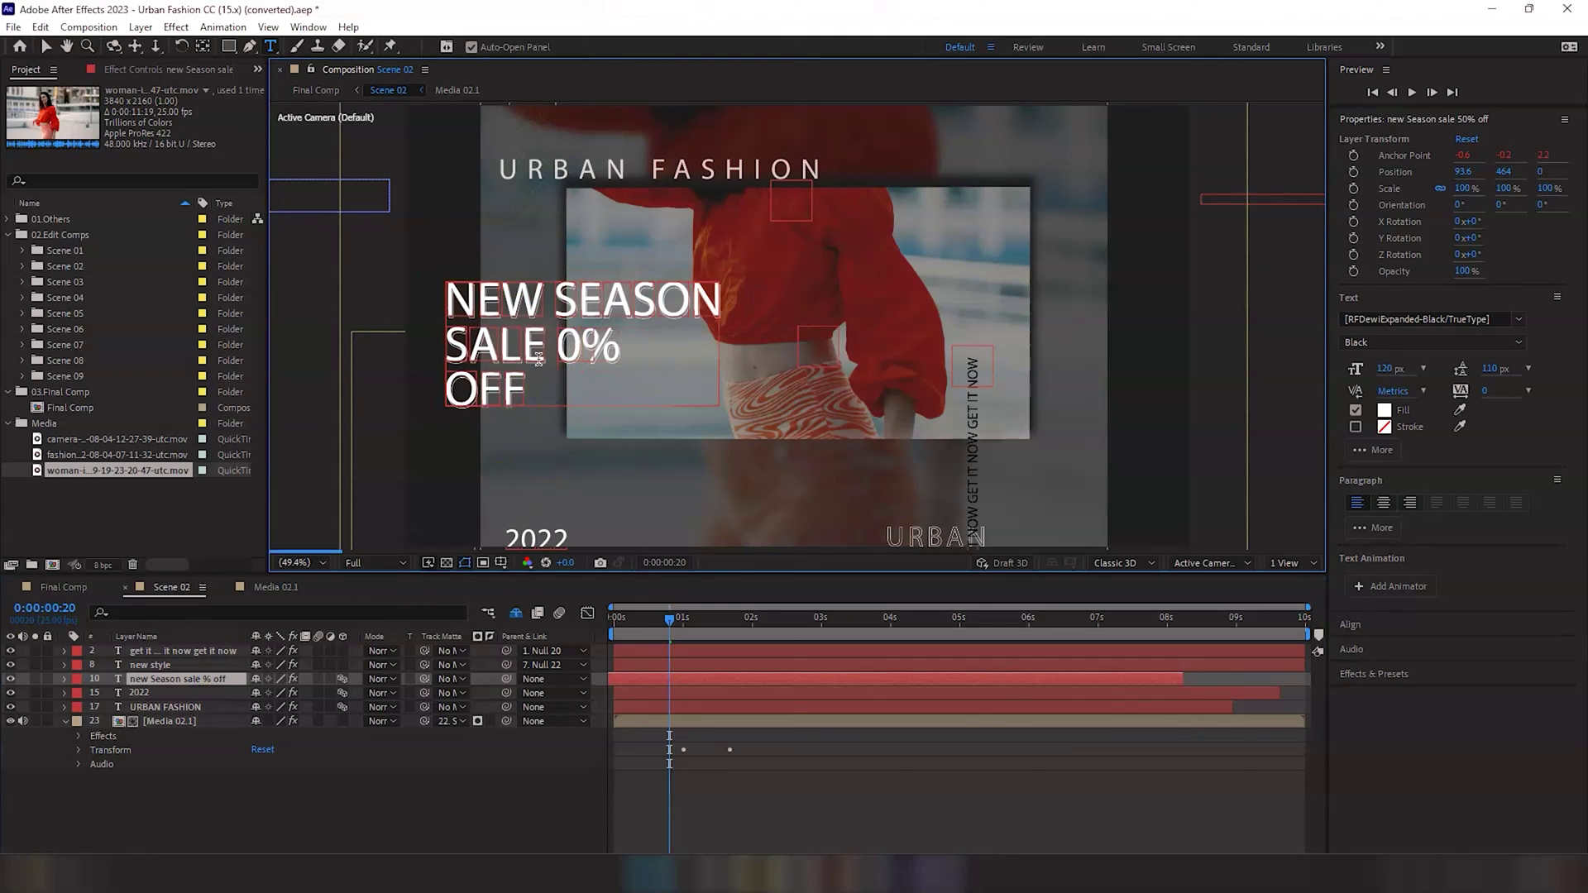
pyautogui.press('Delete')
pyautogui.write('45')
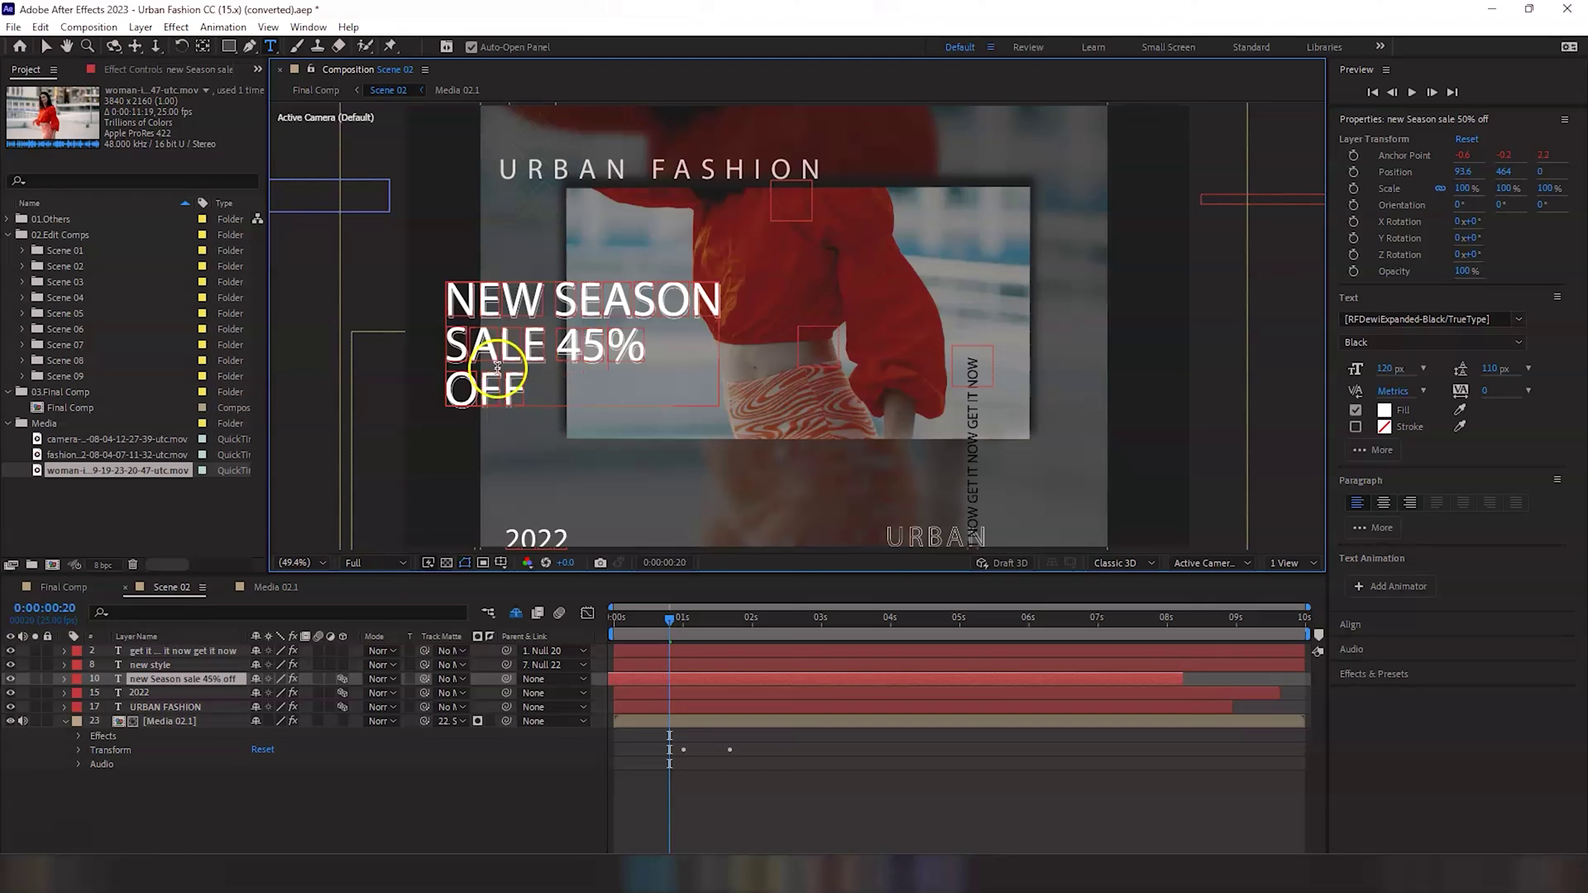
# Step: Show Scene 02's hidden shy layers in the timeline, then open and close the Media 02.1 composition
pyautogui.click(514, 614)
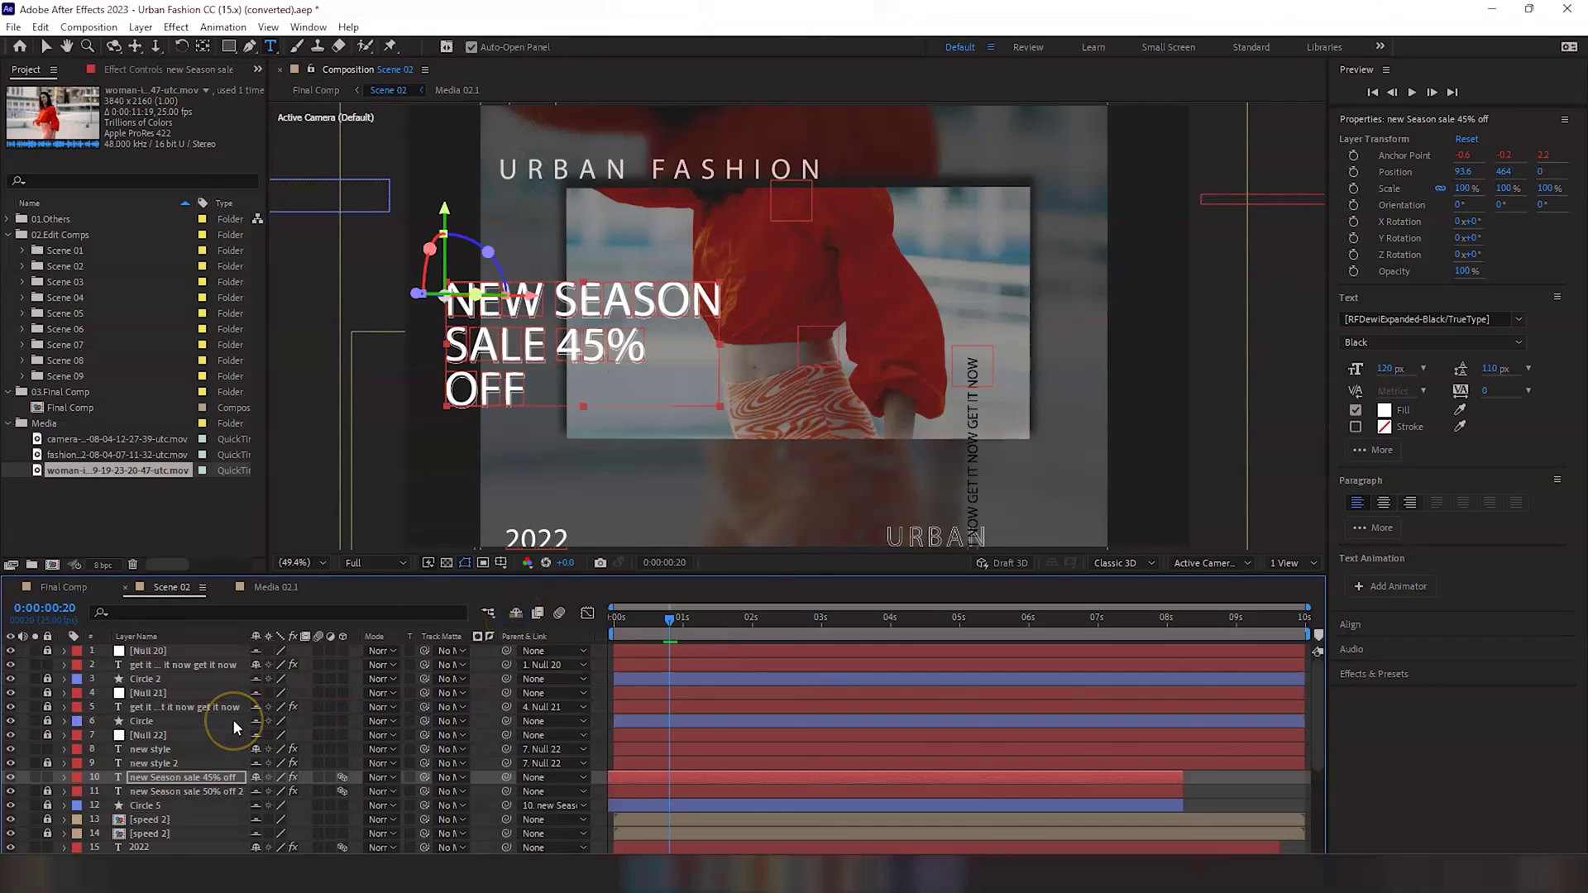
pyautogui.scroll(-5, 234, 722)
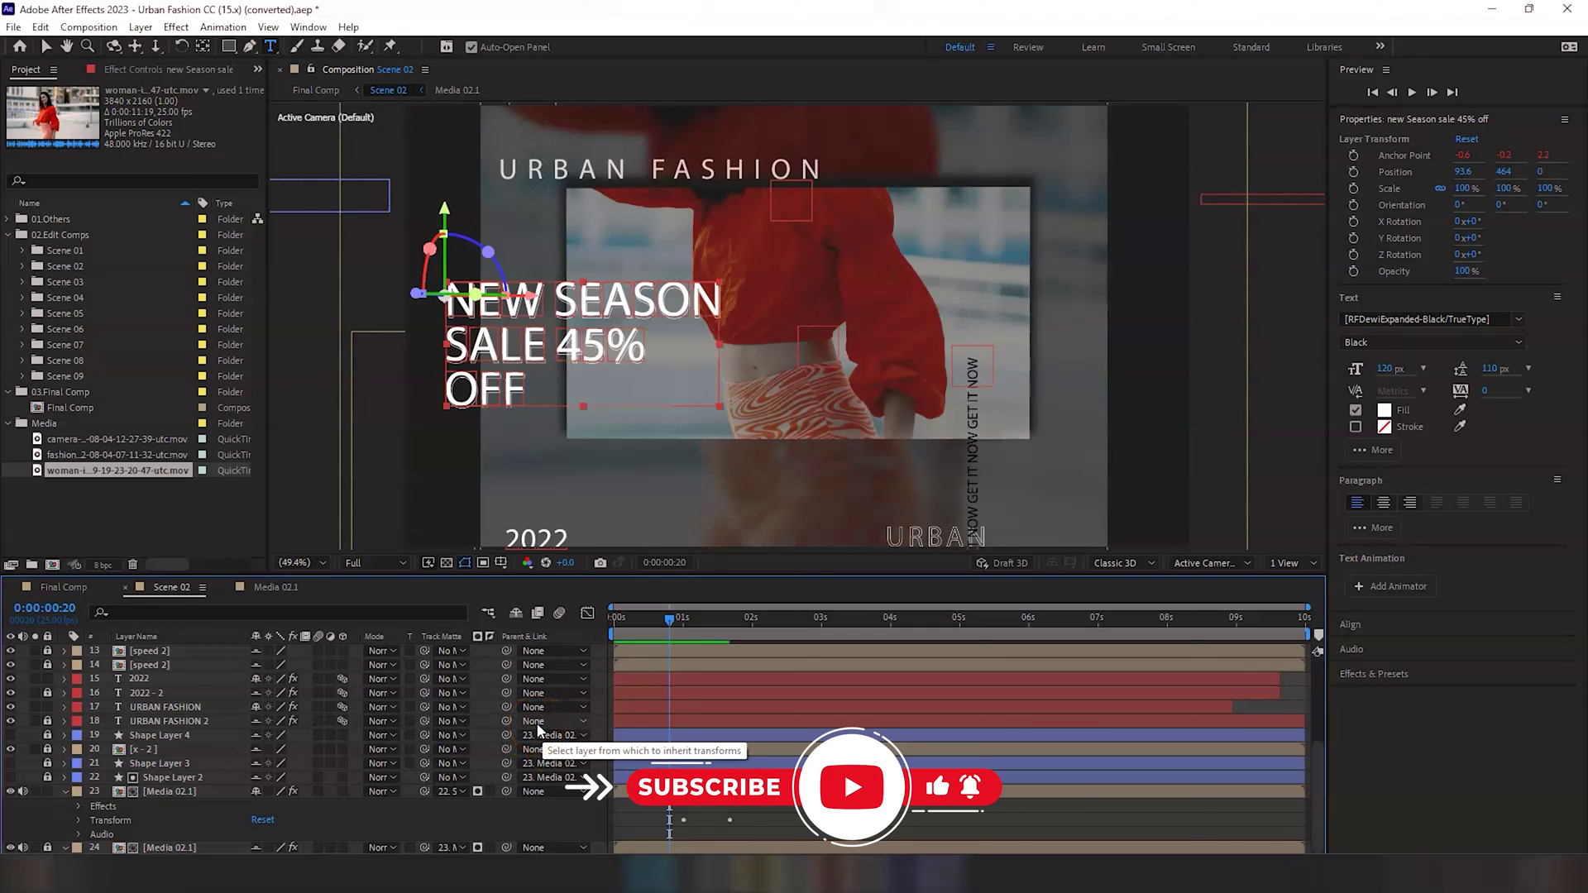
pyautogui.click(553, 736)
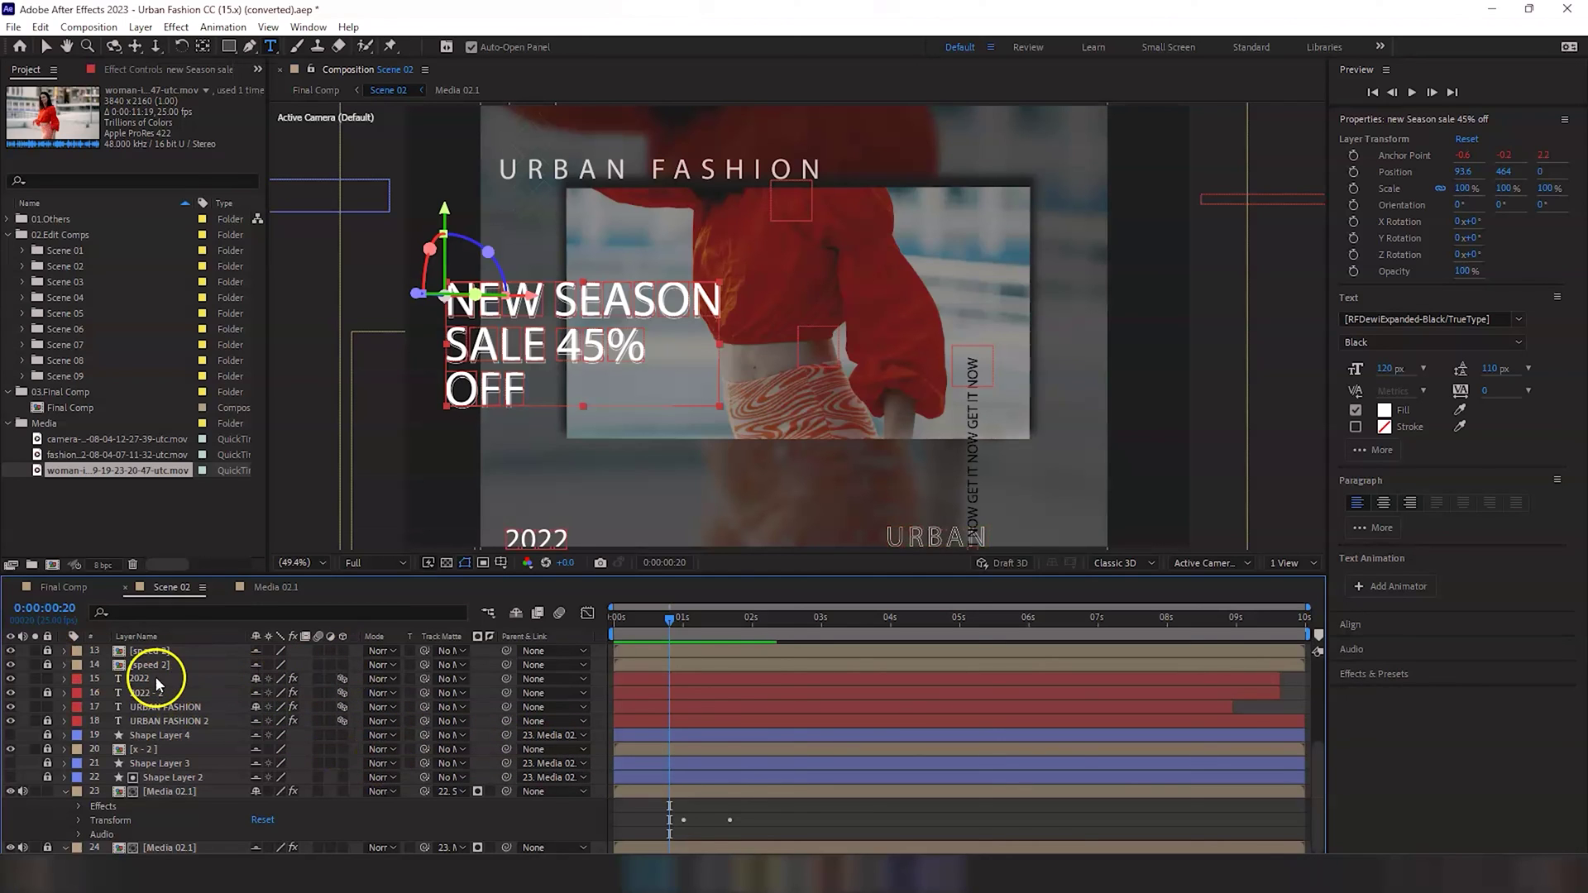
pyautogui.click(286, 589)
pyautogui.click(225, 587)
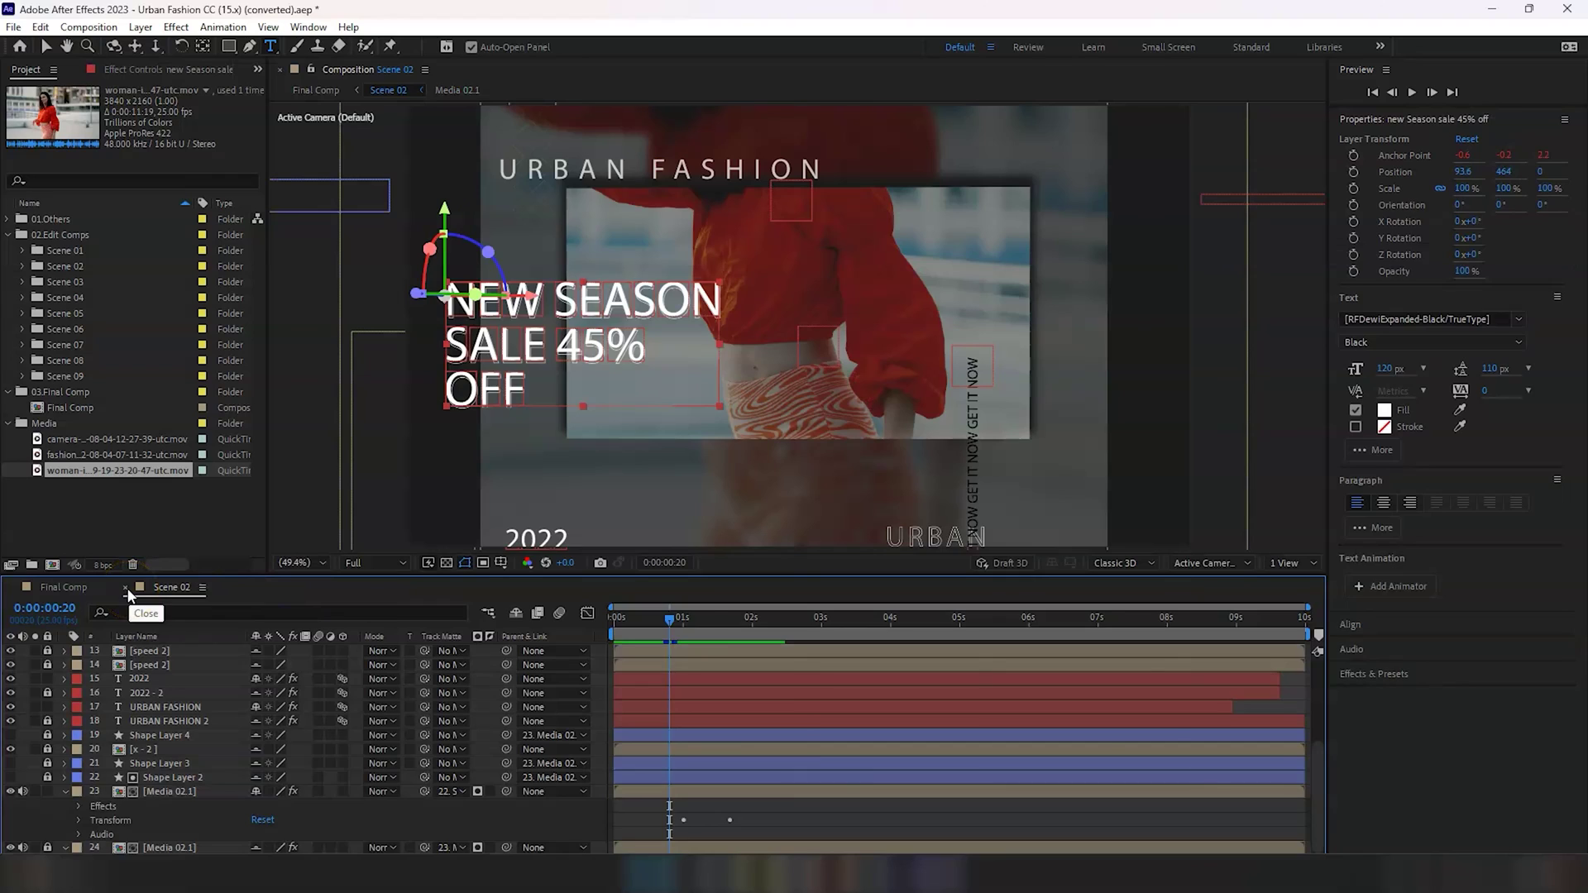
# Step: Close Scene 02 and preview the Final Comp from near the start
pyautogui.click(126, 587)
pyautogui.click(691, 616)
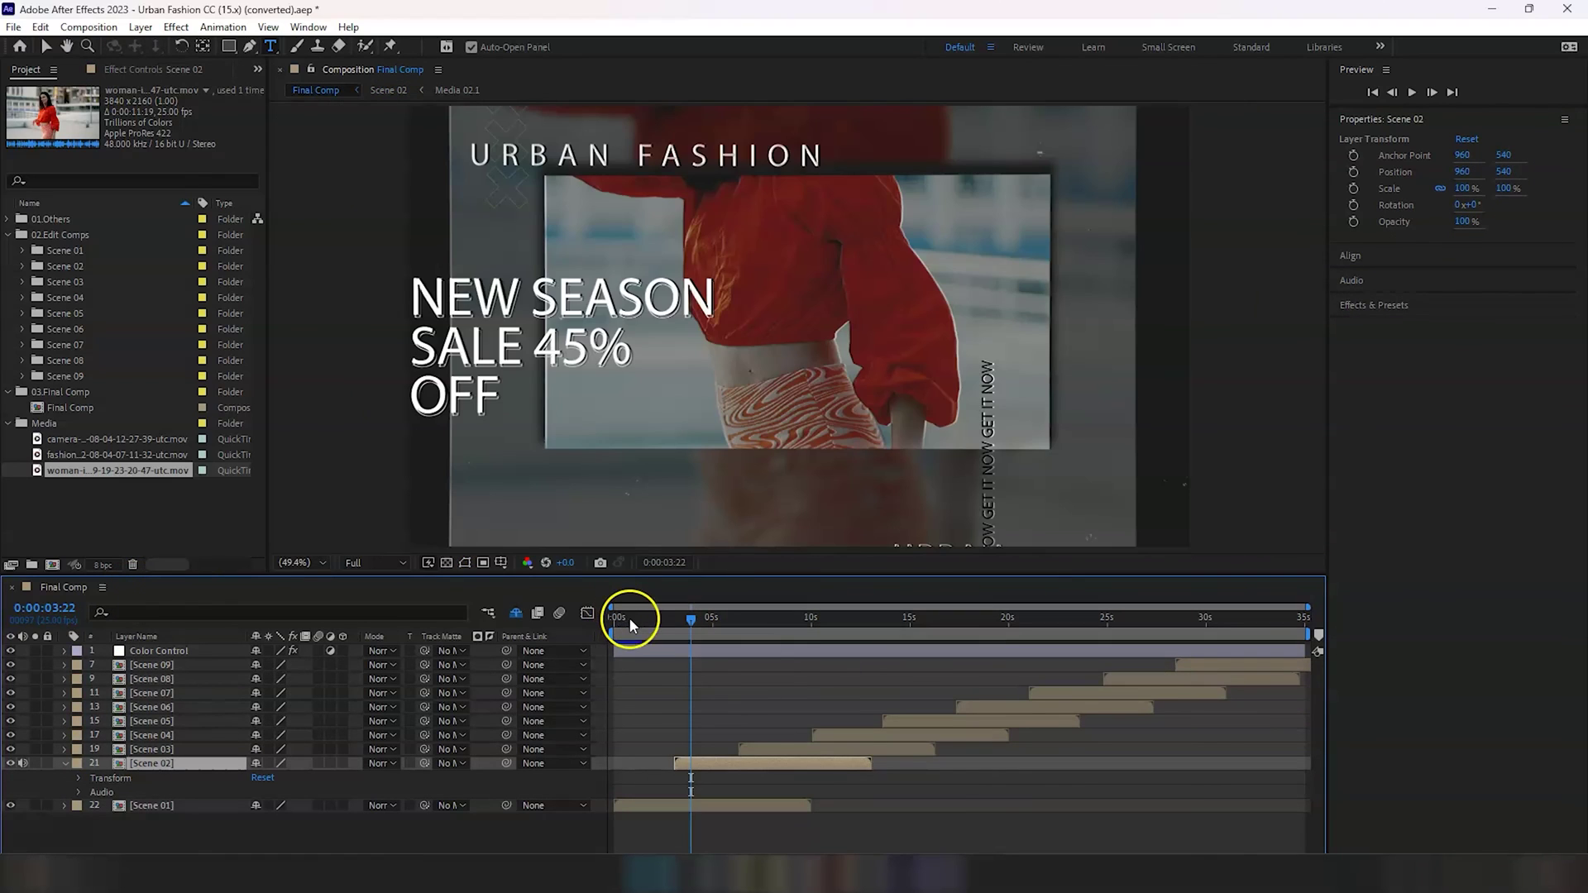
pyautogui.click(629, 618)
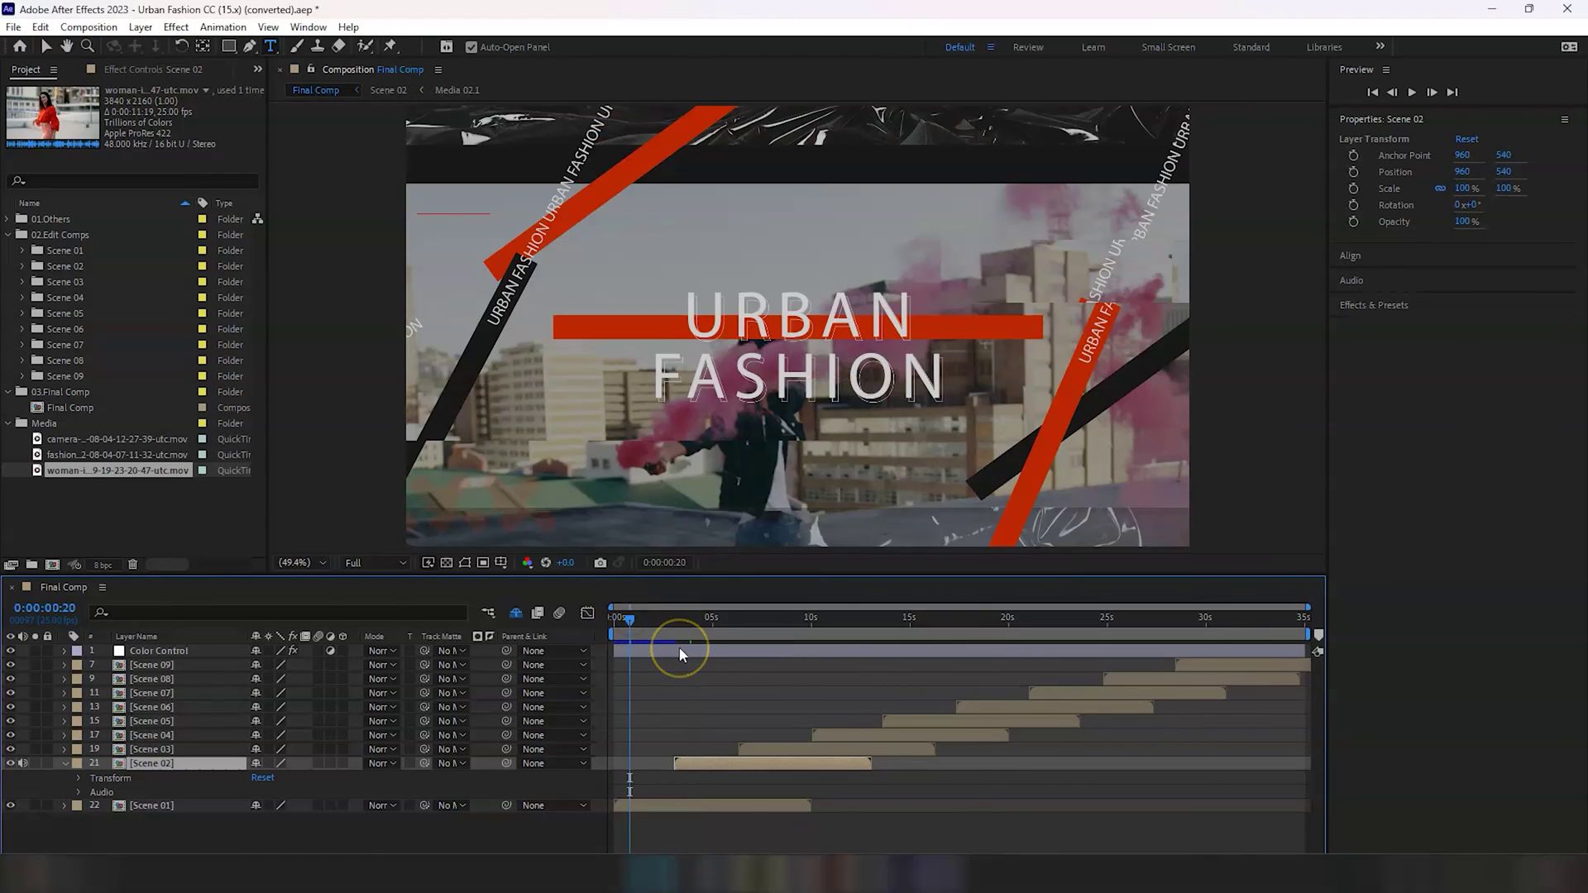
pyautogui.press('space')
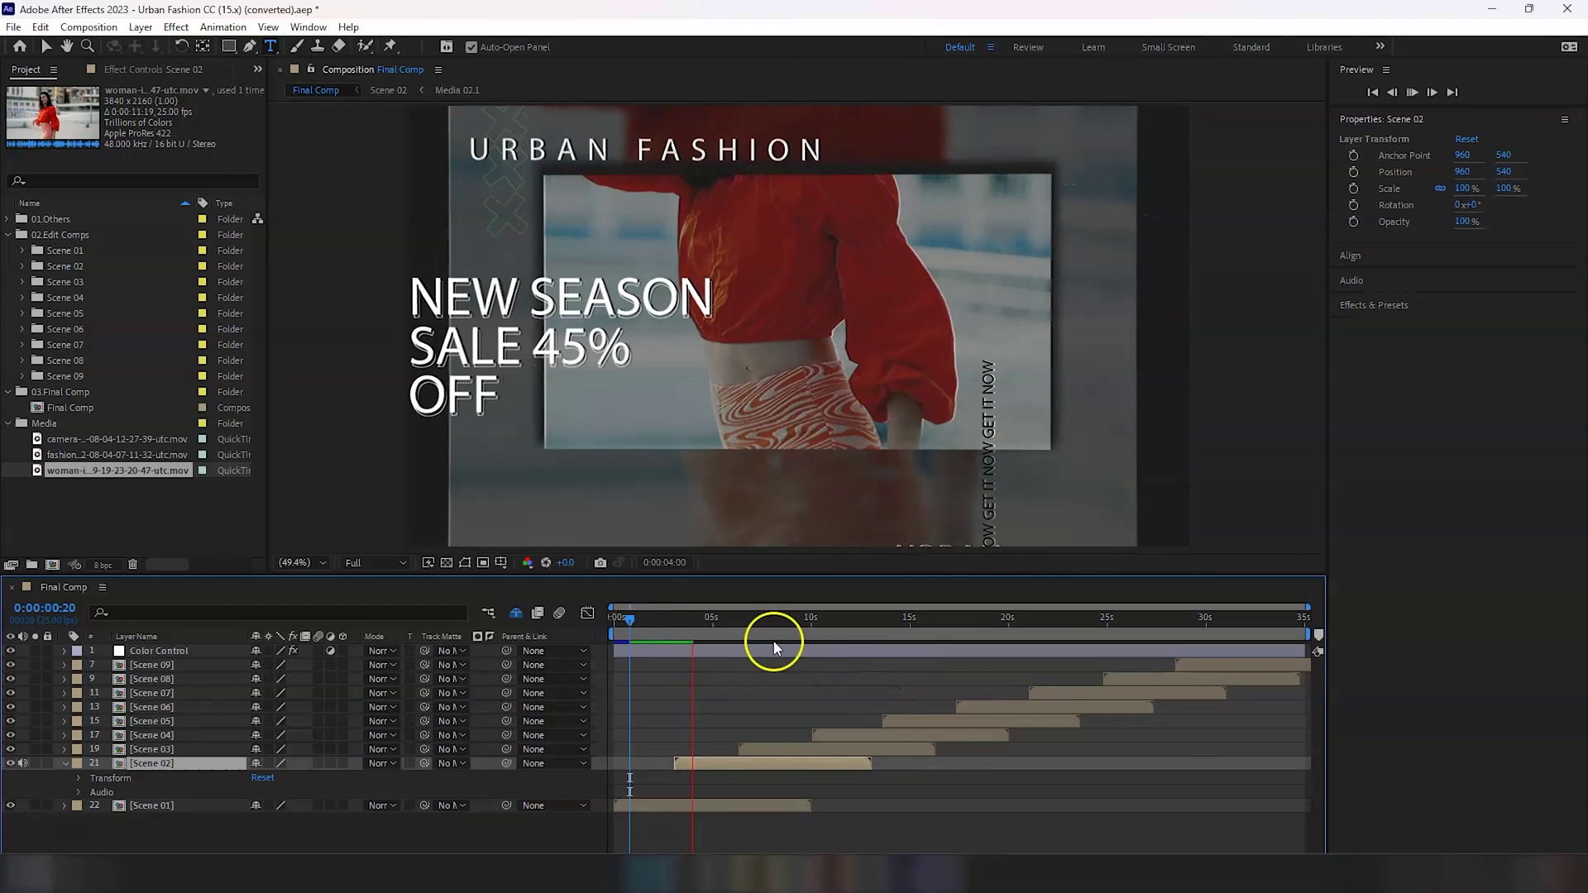
pyautogui.click(646, 630)
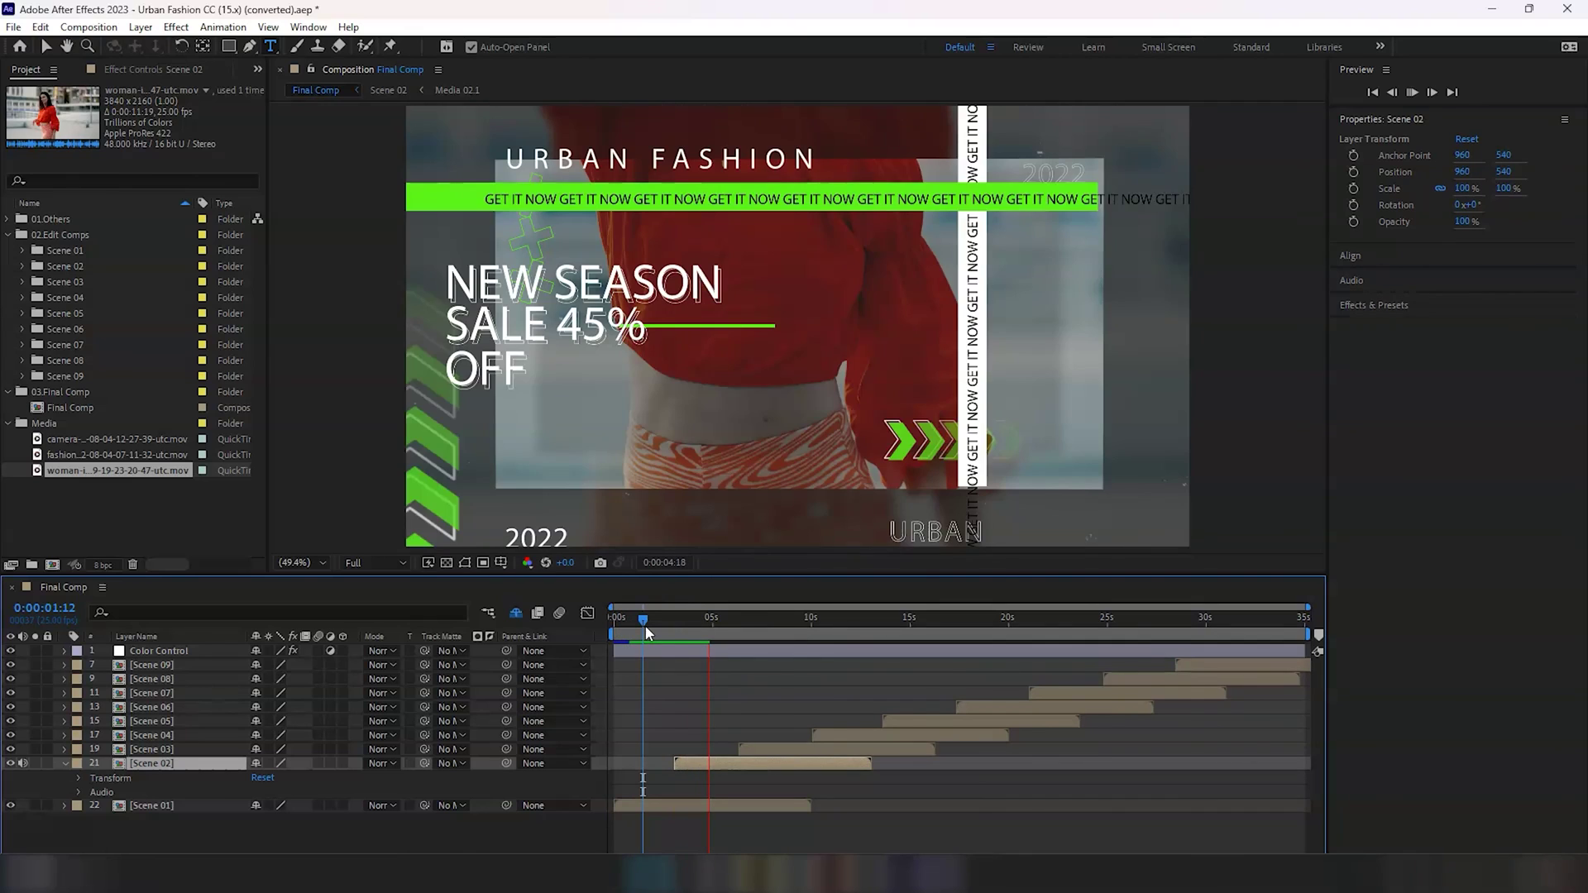
pyautogui.press('space')
pyautogui.press('space')
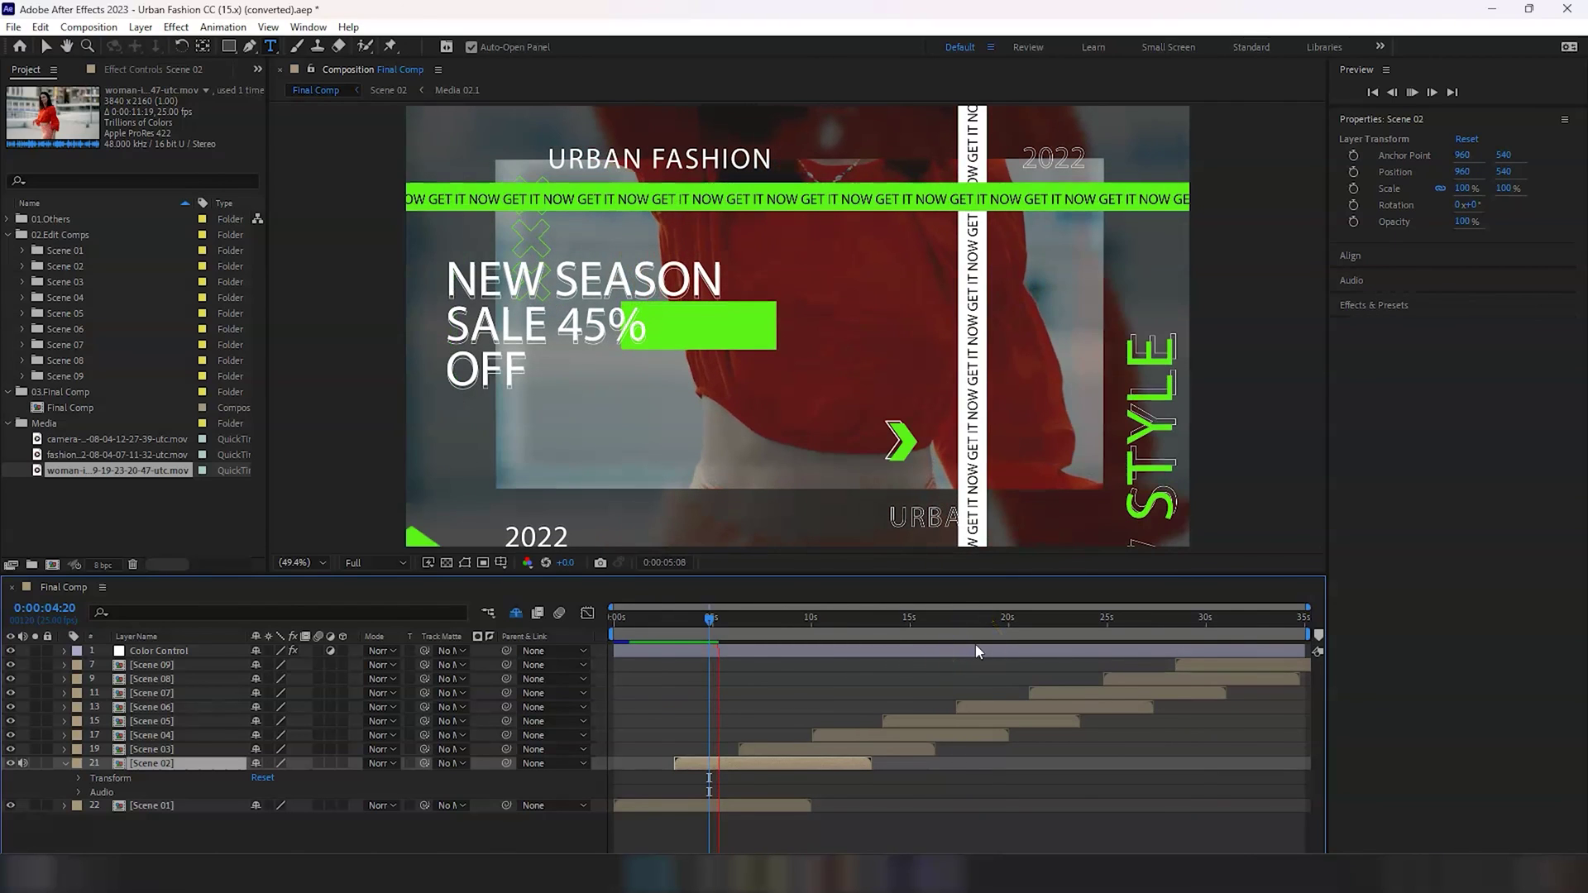
pyautogui.press('space')
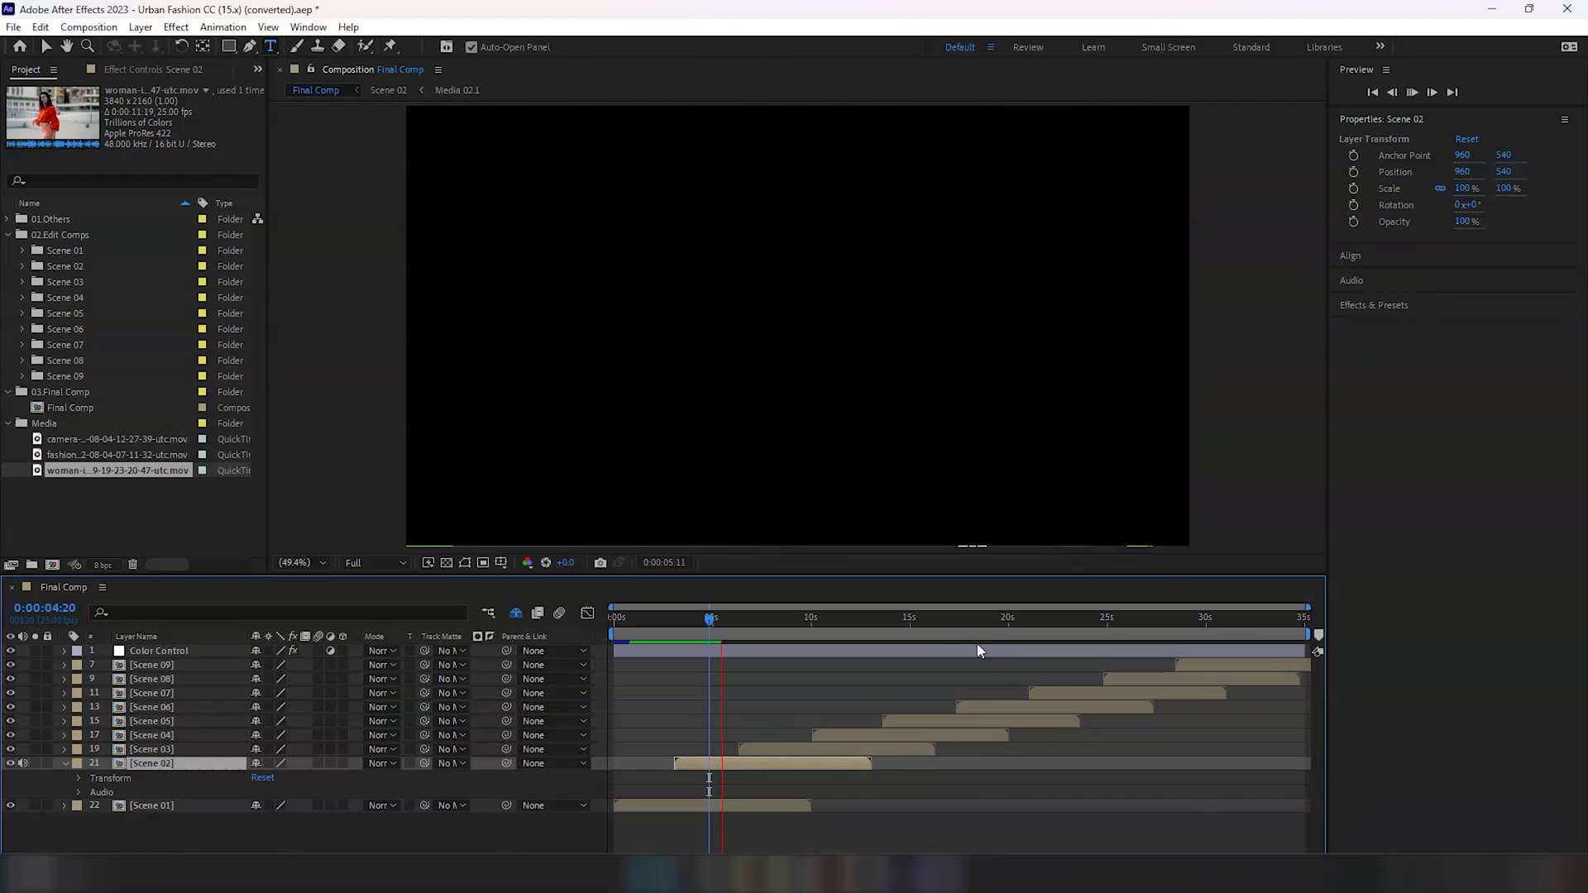
# Step: Return the Final Comp to the SALE 45% frame at 0:00:04:23 with the Selection tool active
pyautogui.click(886, 584)
pyautogui.click(683, 653)
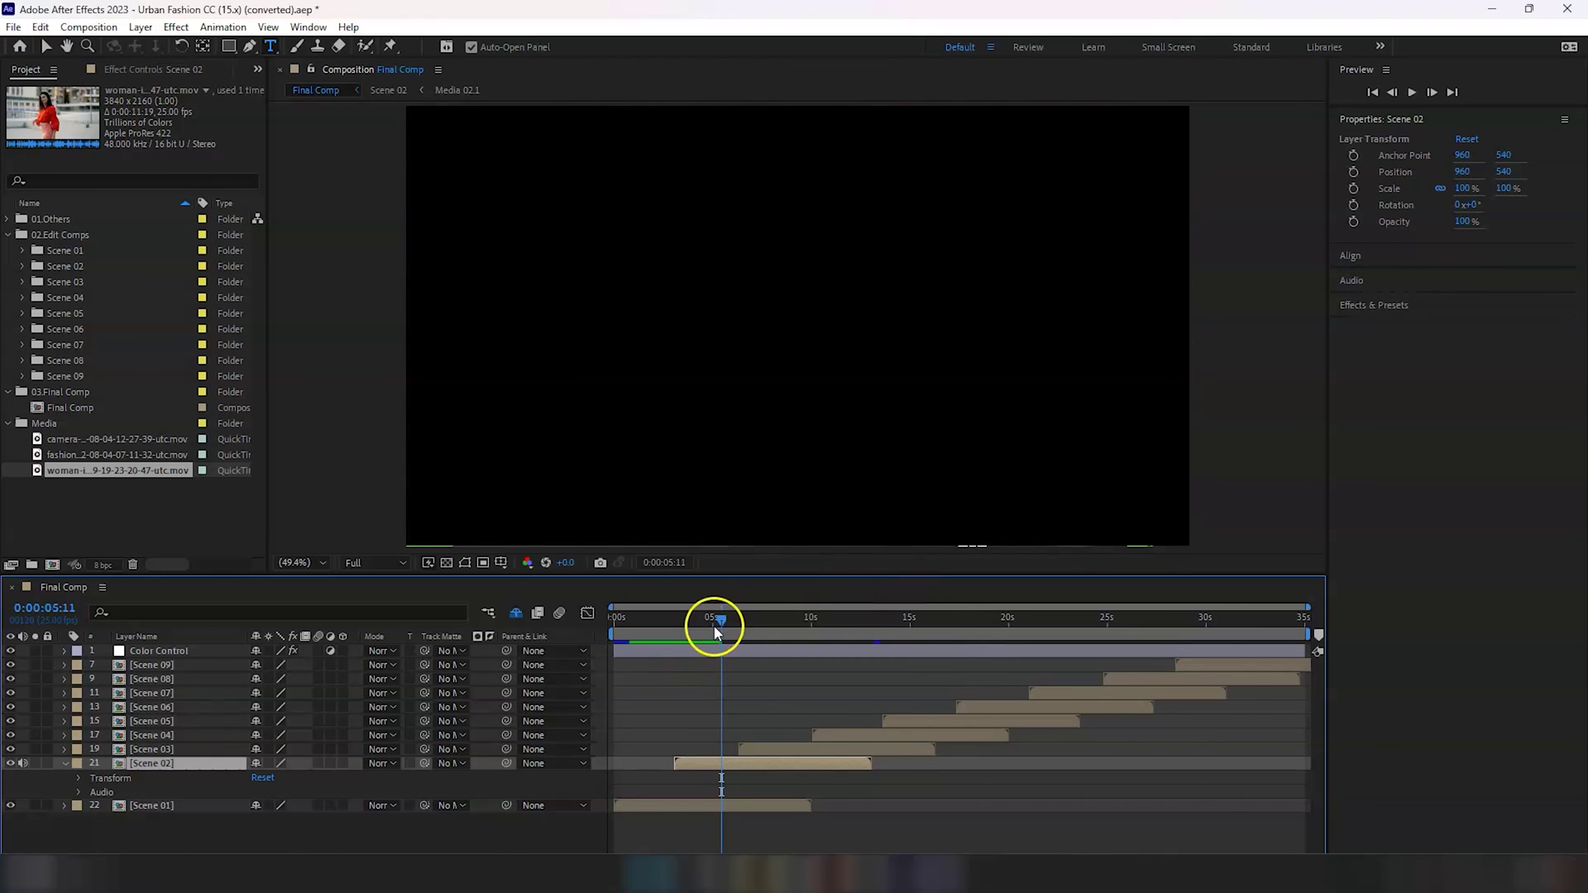
pyautogui.click(711, 627)
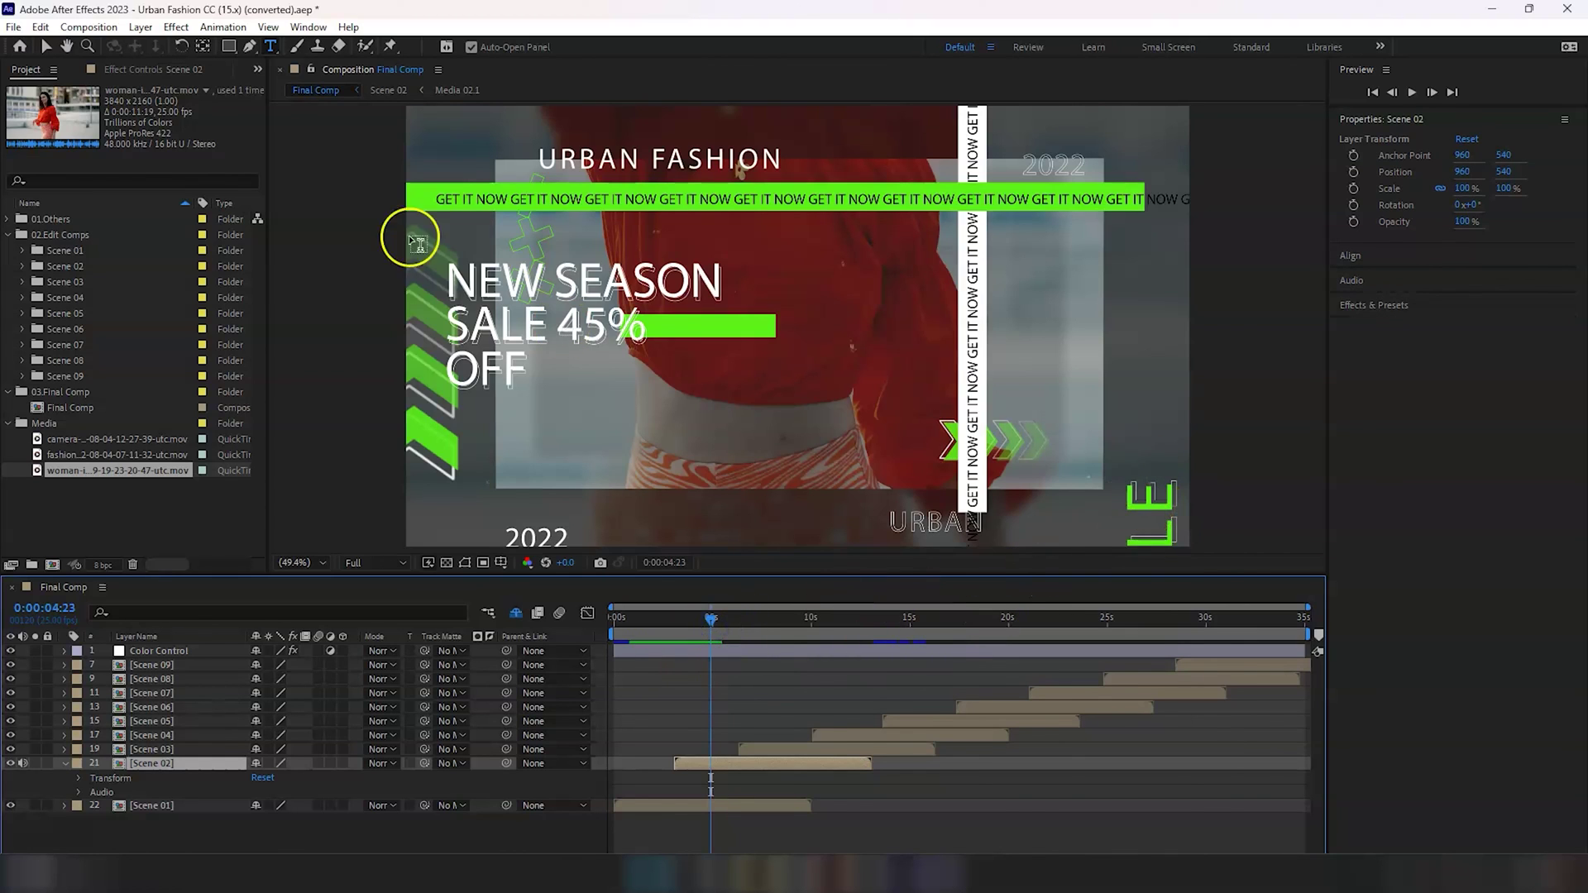
pyautogui.click(43, 48)
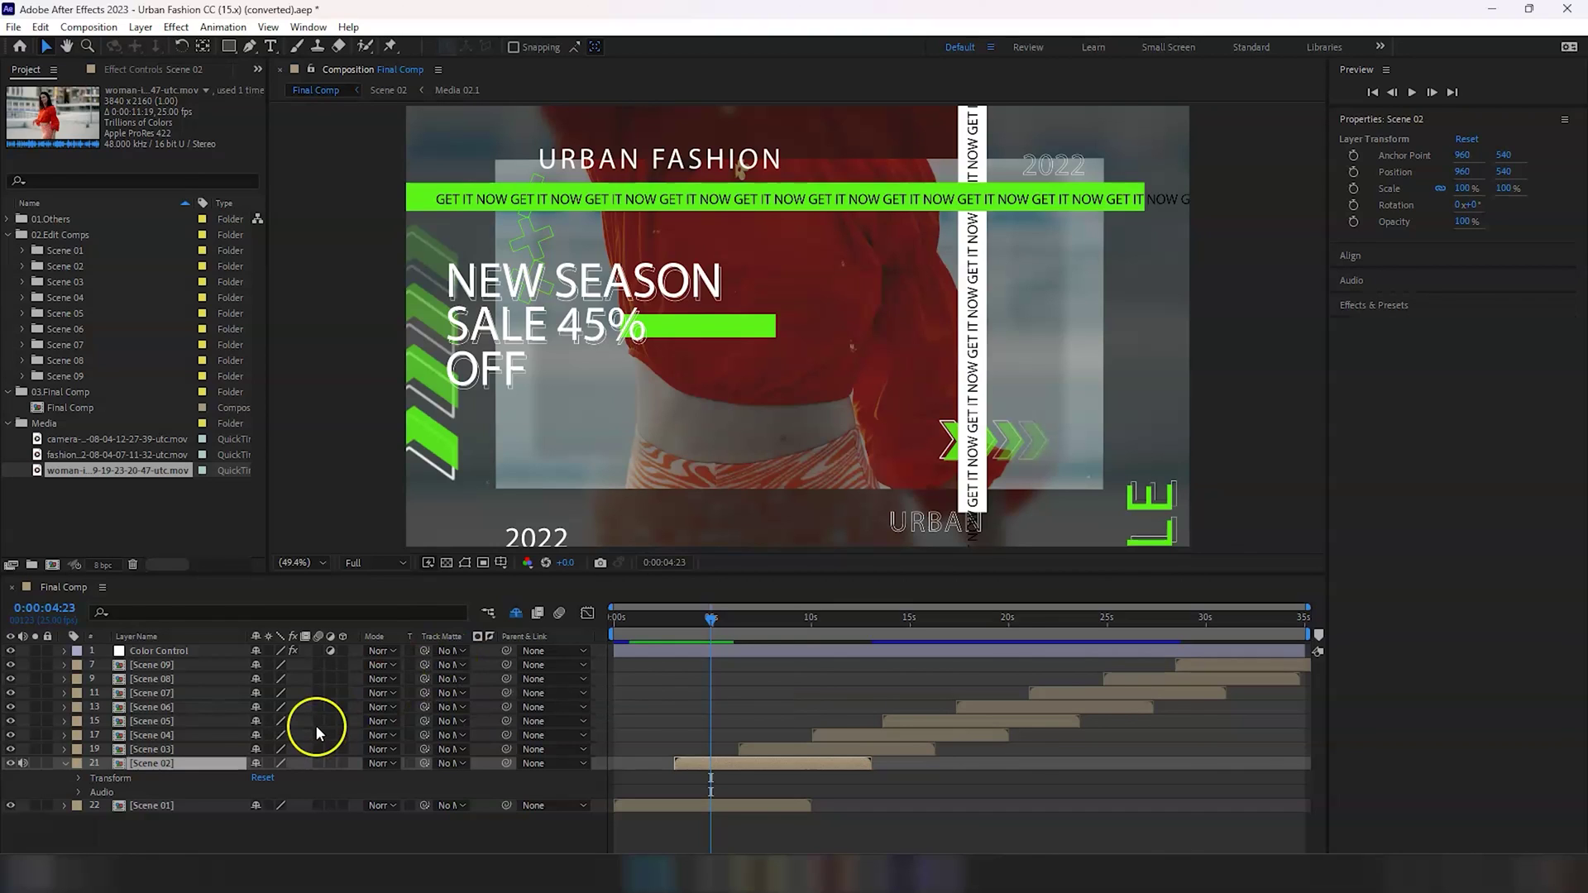
# Step: Deselect all layers and send the Final Comp to the render queue through File > Export
pyautogui.click(339, 331)
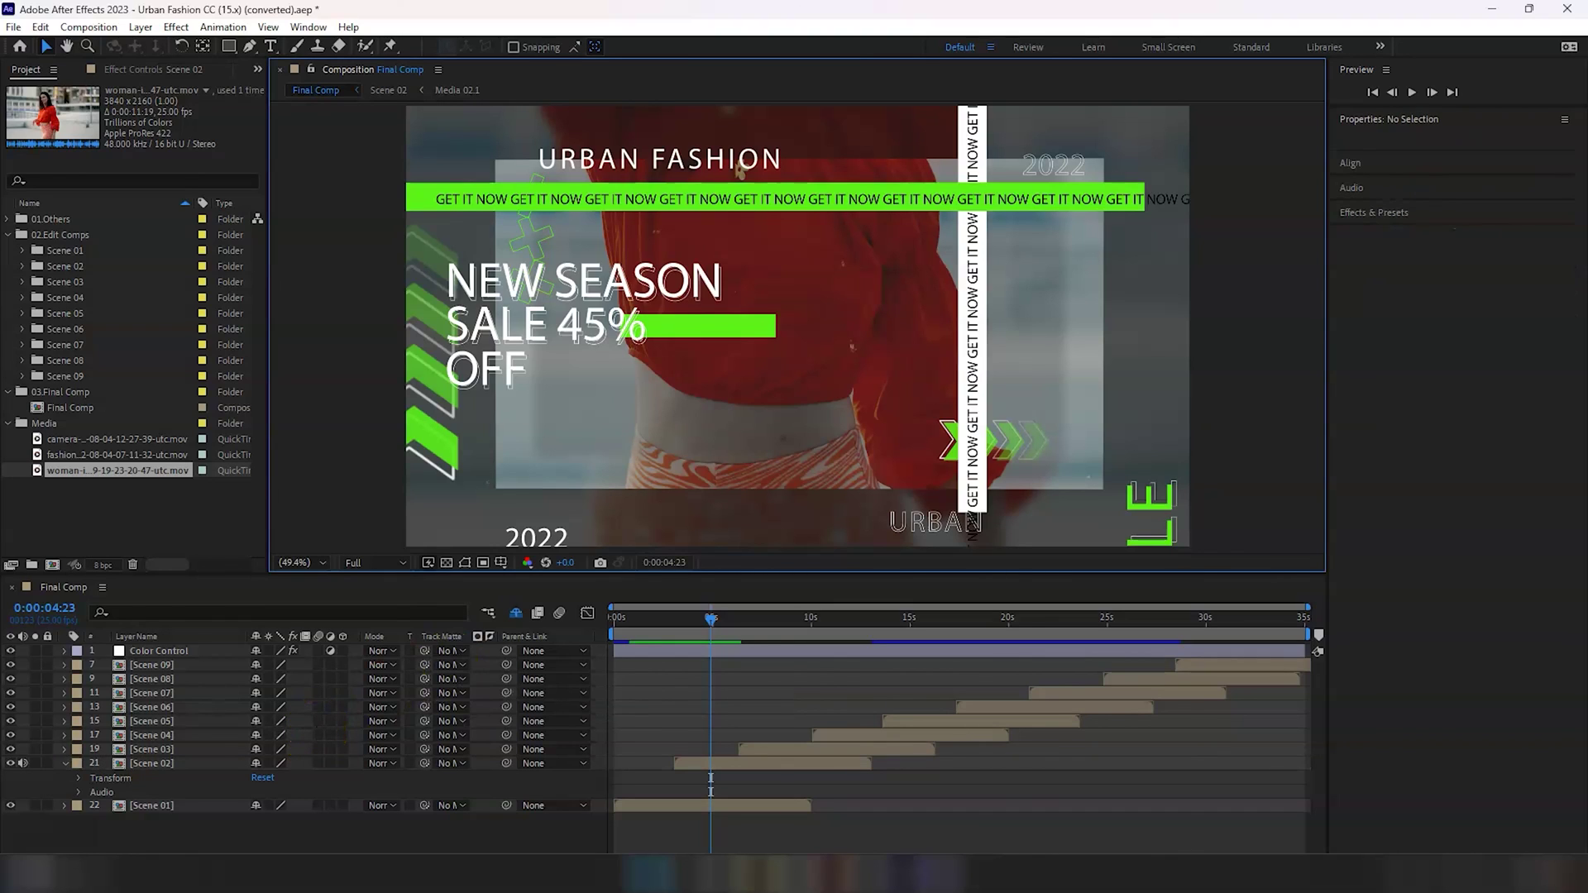
pyautogui.click(13, 26)
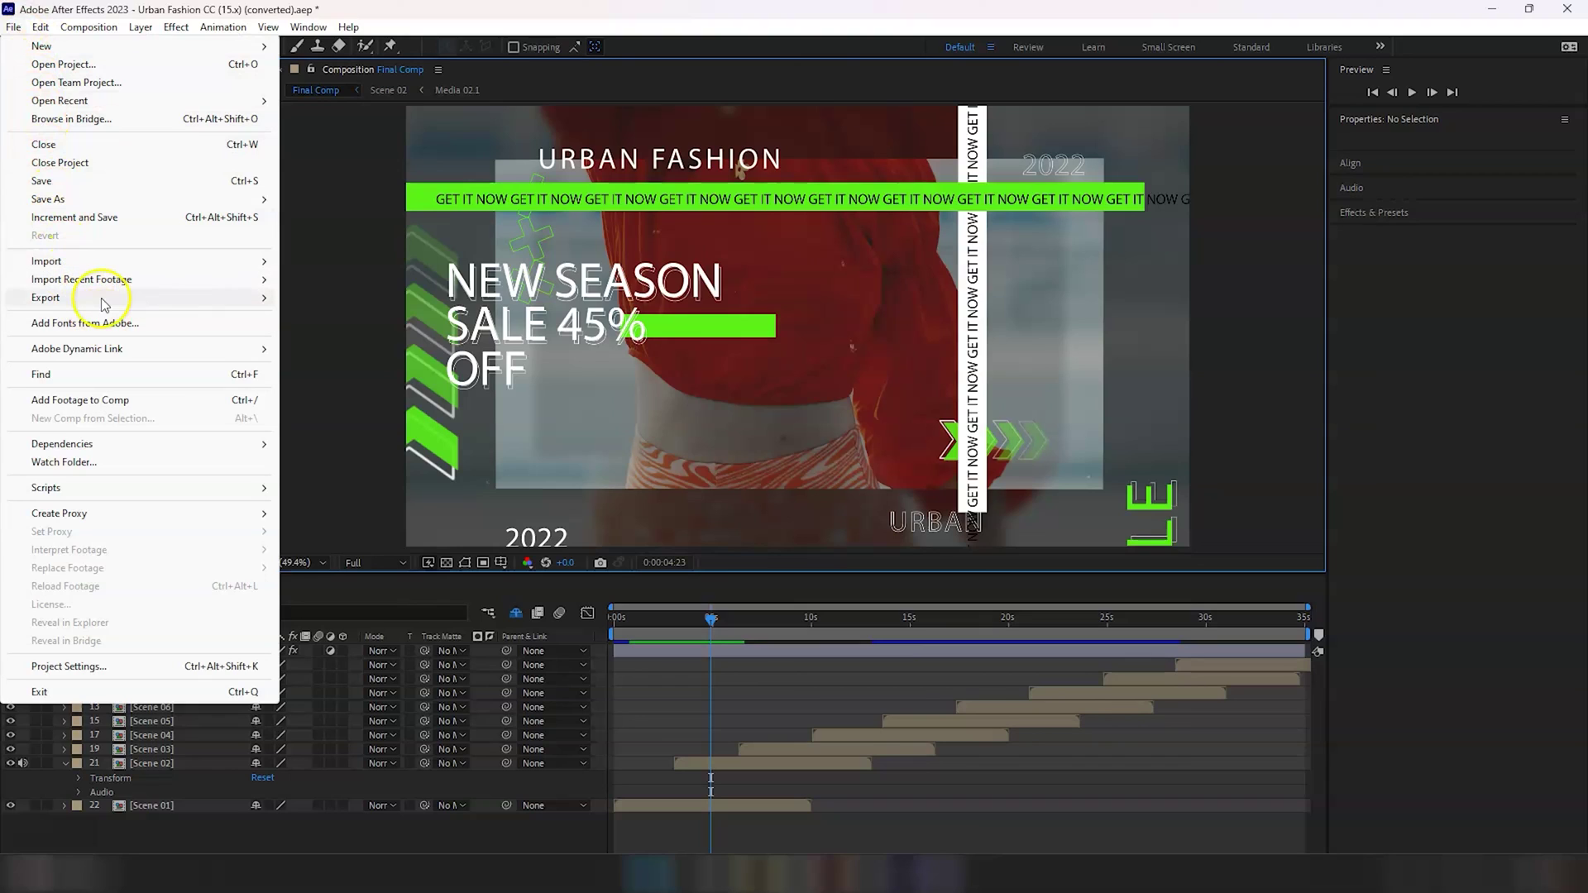
pyautogui.moveTo(103, 304)
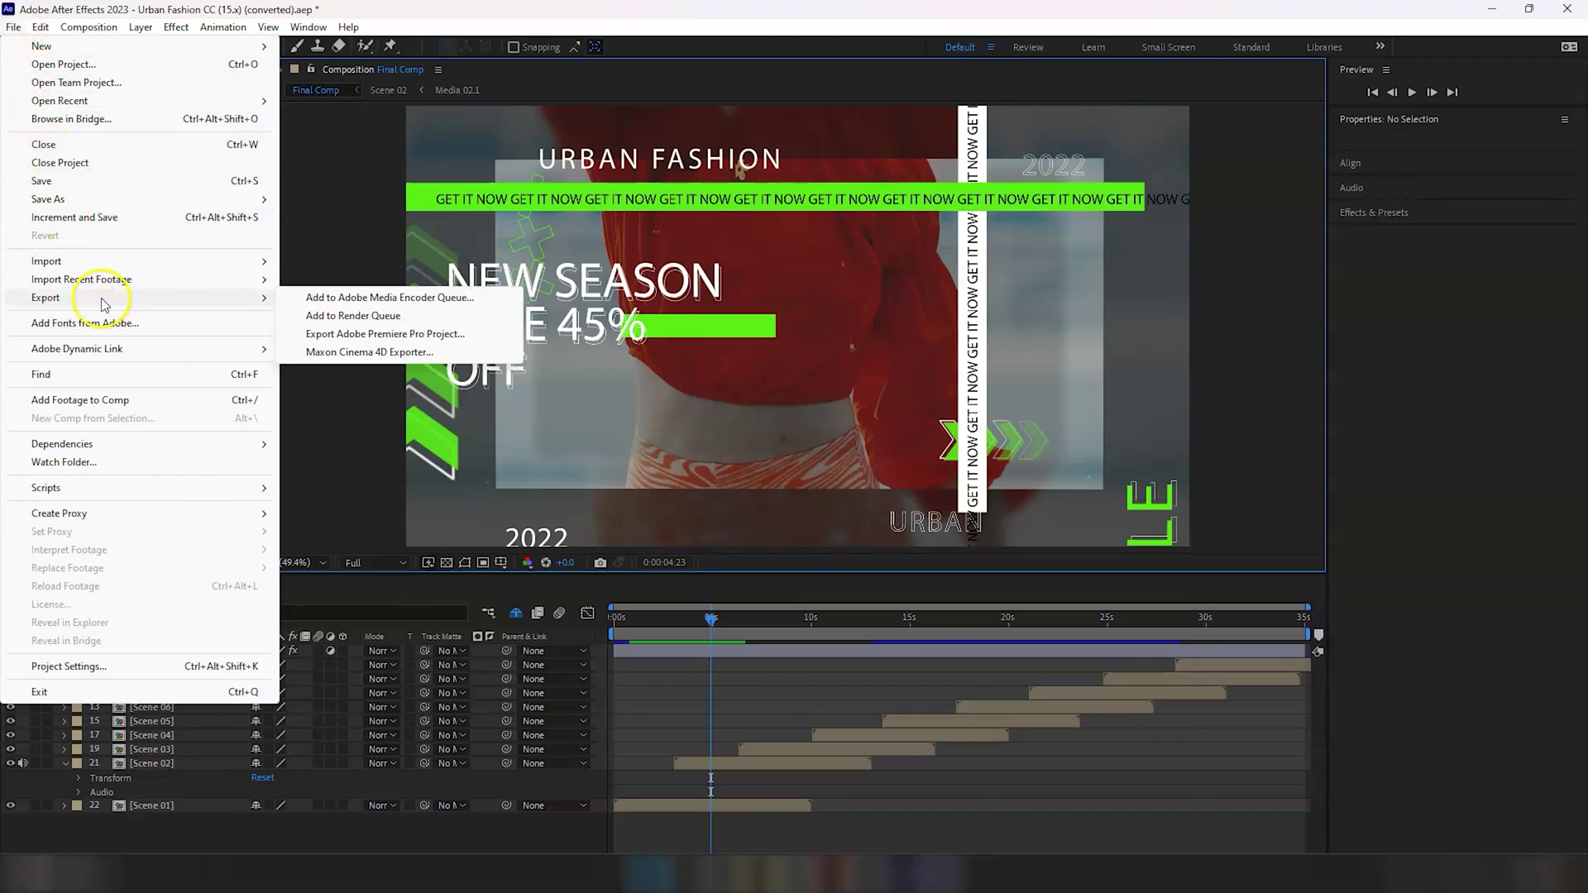
pyautogui.click(347, 323)
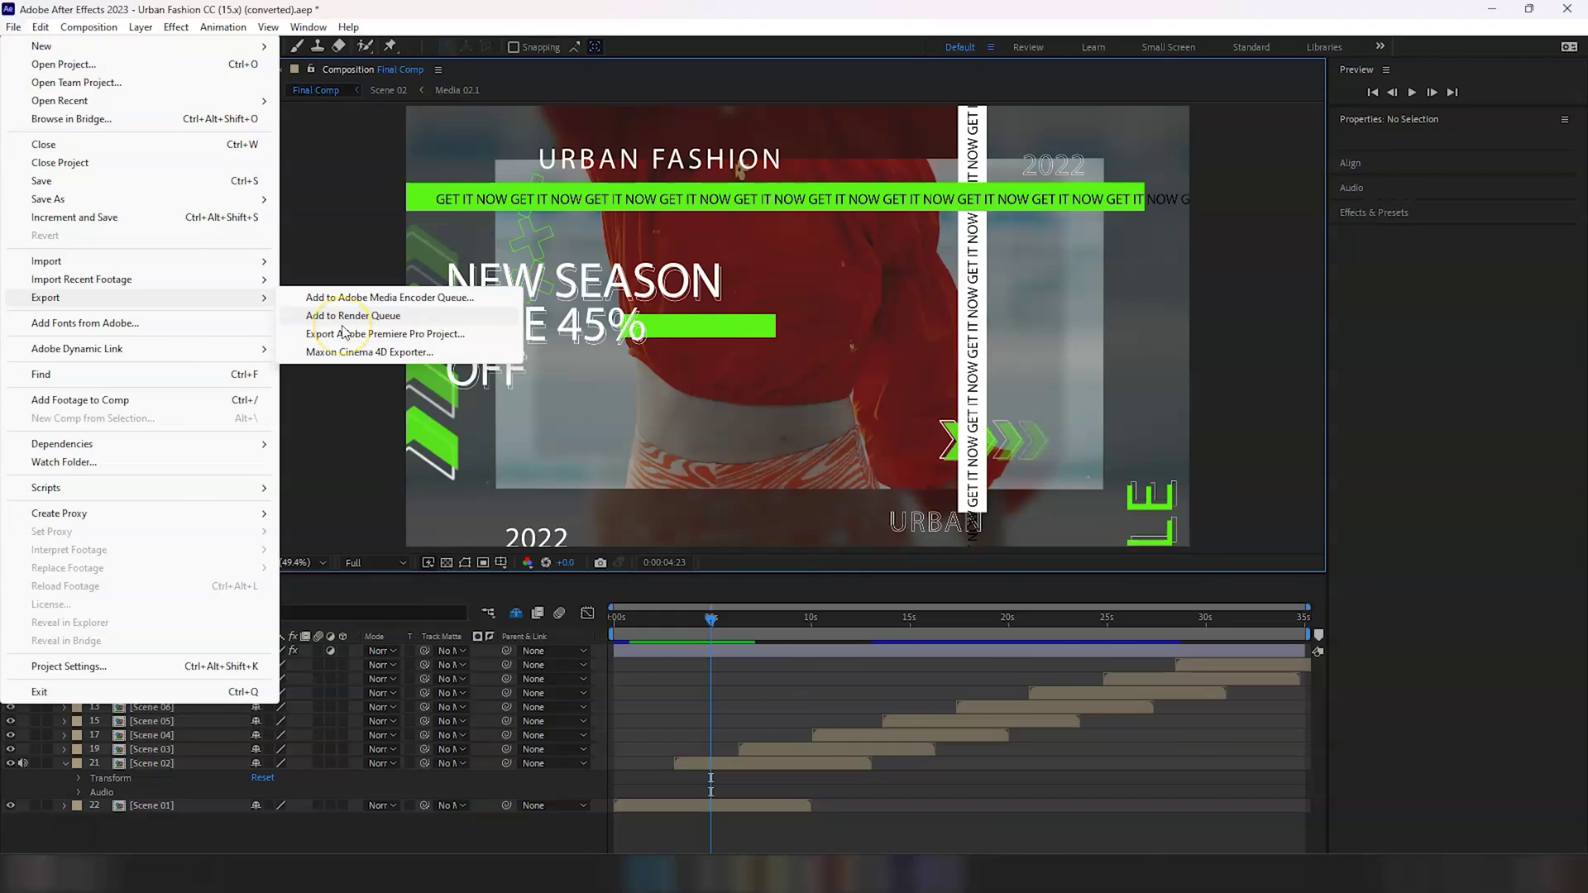